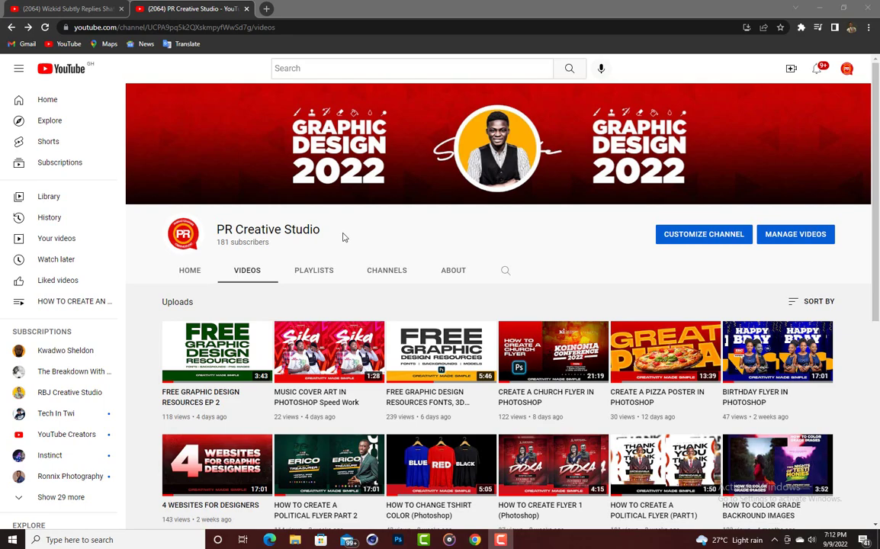
Switch to Photoshop with the blank Untitled-3 canvas.
{"action": "scroll", "coordinate": [340, 238], "scroll_direction": "down", "scroll_amount": 3}
{"action": "scroll", "coordinate": [305, 214], "scroll_direction": "up", "scroll_amount": 2}
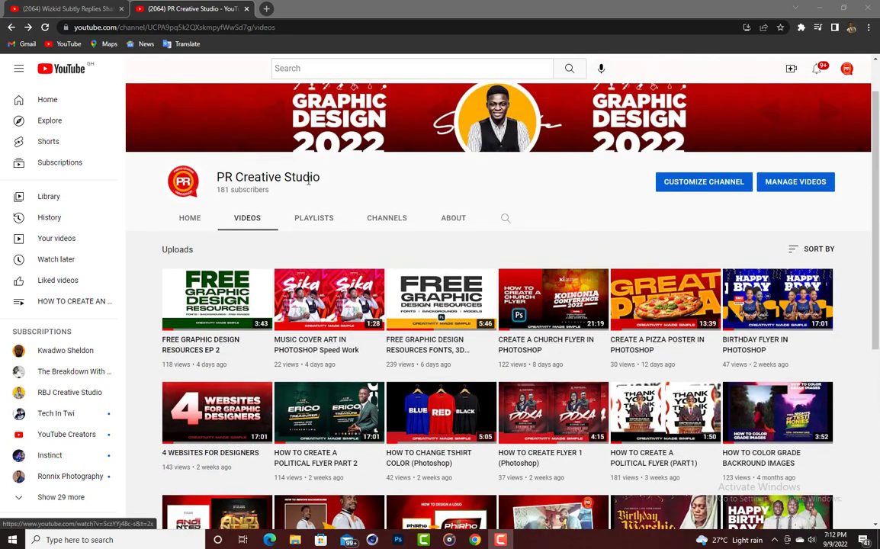
{"action": "scroll", "coordinate": [385, 180], "scroll_direction": "down", "scroll_amount": 3}
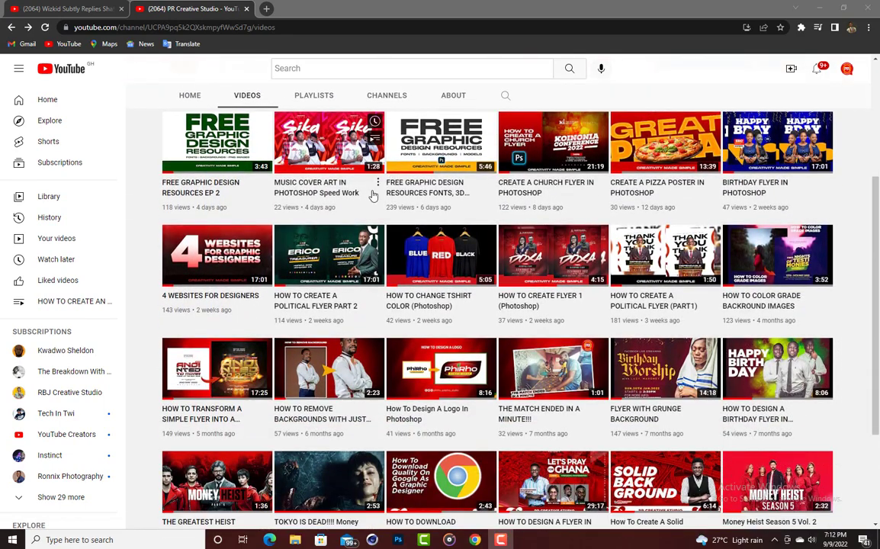
{"action": "scroll", "coordinate": [305, 213], "scroll_direction": "up", "scroll_amount": 4}
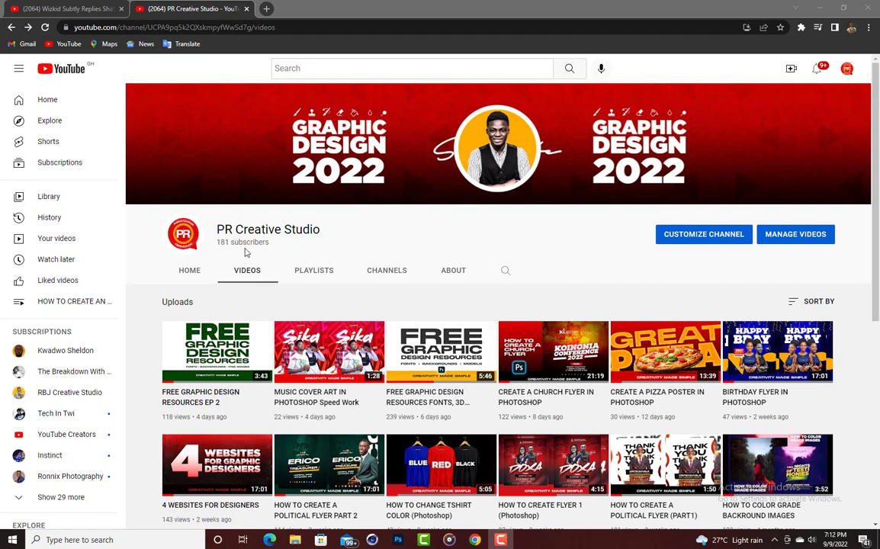
{"action": "scroll", "coordinate": [251, 251], "scroll_direction": "down", "scroll_amount": 4}
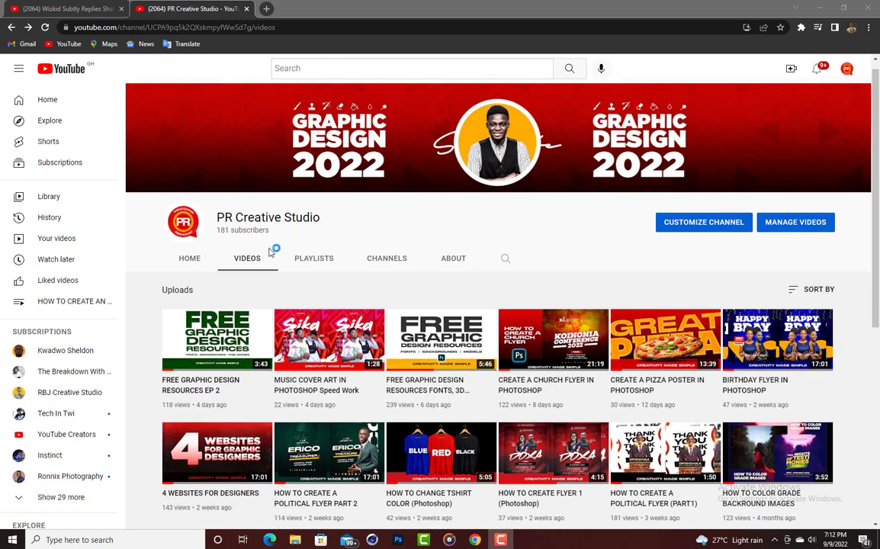
{"action": "scroll", "coordinate": [265, 251], "scroll_direction": "up", "scroll_amount": 5}
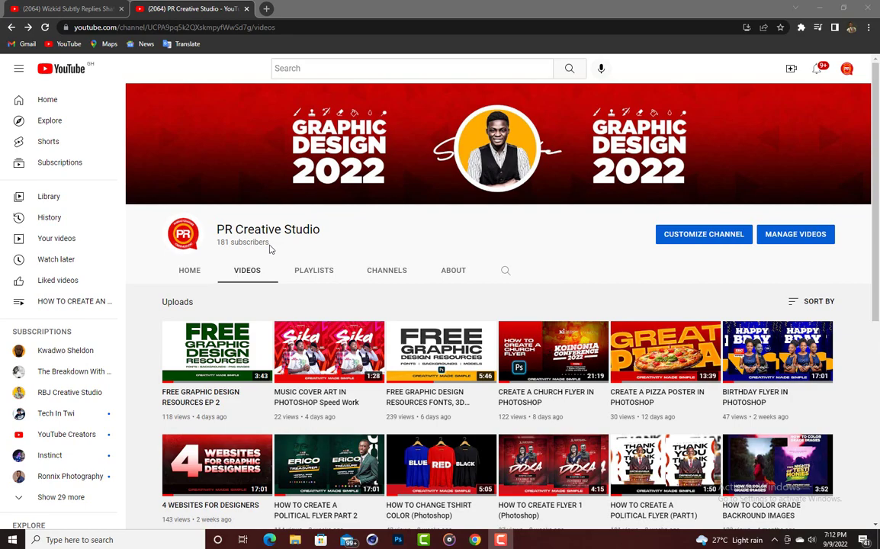
{"action": "scroll", "coordinate": [269, 248], "scroll_direction": "down", "scroll_amount": 3}
{"action": "scroll", "coordinate": [272, 246], "scroll_direction": "up", "scroll_amount": 3}
{"action": "scroll", "coordinate": [273, 246], "scroll_direction": "down", "scroll_amount": 4}
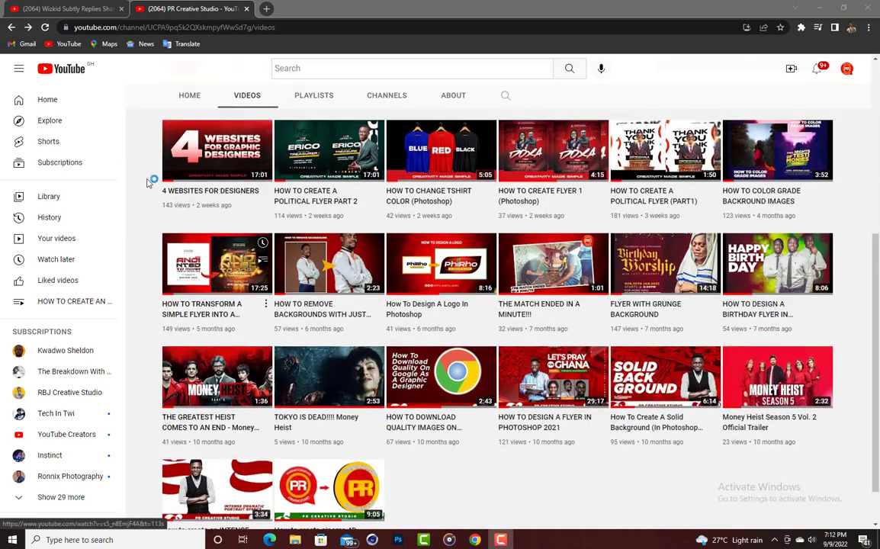
{"action": "scroll", "coordinate": [150, 183], "scroll_direction": "up", "scroll_amount": 4}
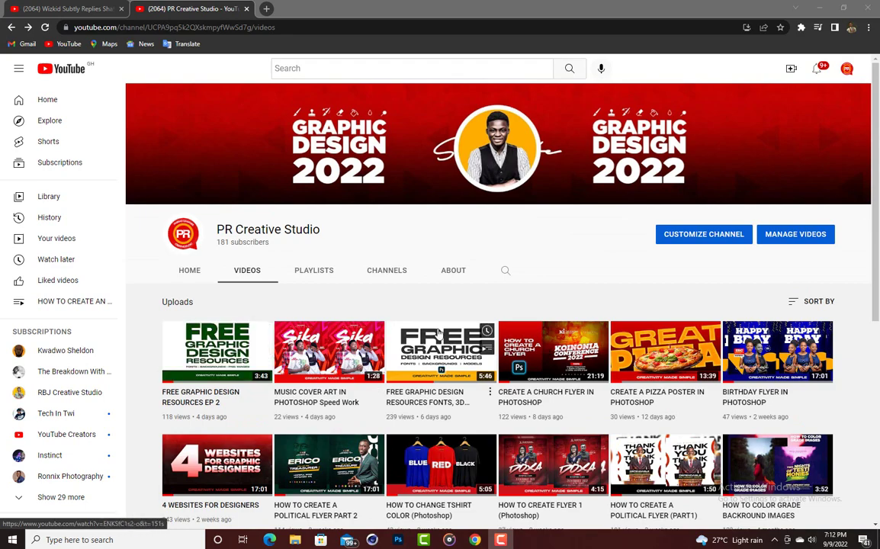
{"action": "scroll", "coordinate": [444, 347], "scroll_direction": "down", "scroll_amount": 3}
{"action": "scroll", "coordinate": [314, 318], "scroll_direction": "up", "scroll_amount": 3}
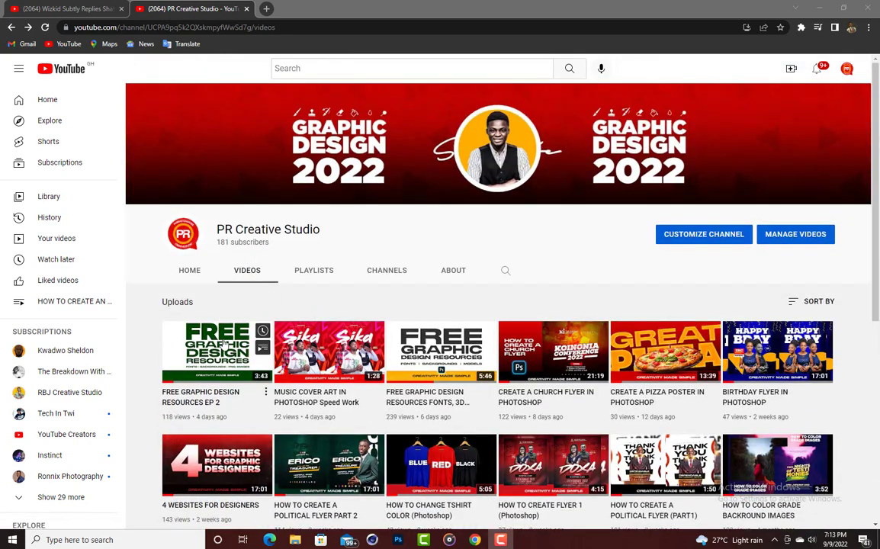
{"action": "scroll", "coordinate": [215, 263], "scroll_direction": "down", "scroll_amount": 2}
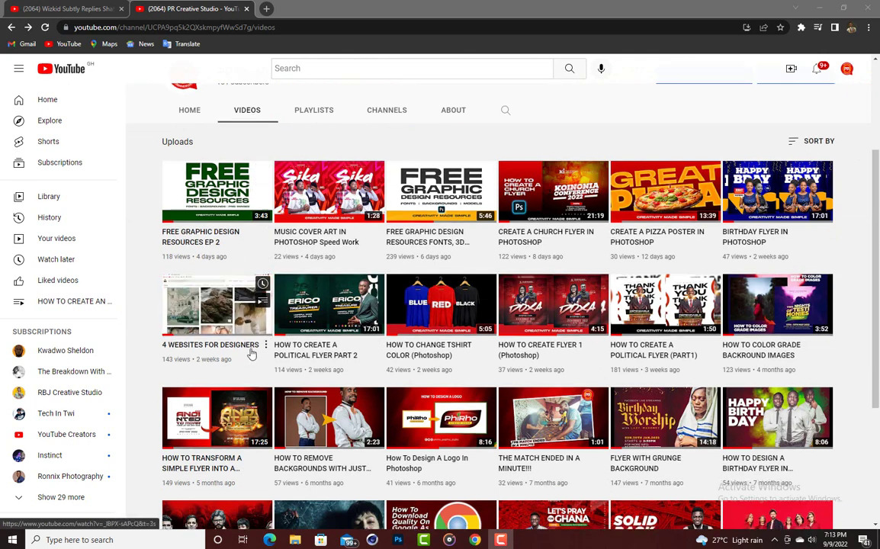
{"action": "scroll", "coordinate": [251, 354], "scroll_direction": "down", "scroll_amount": 2}
{"action": "scroll", "coordinate": [385, 328], "scroll_direction": "up", "scroll_amount": 4}
{"action": "scroll", "coordinate": [385, 328], "scroll_direction": "up", "scroll_amount": 1}
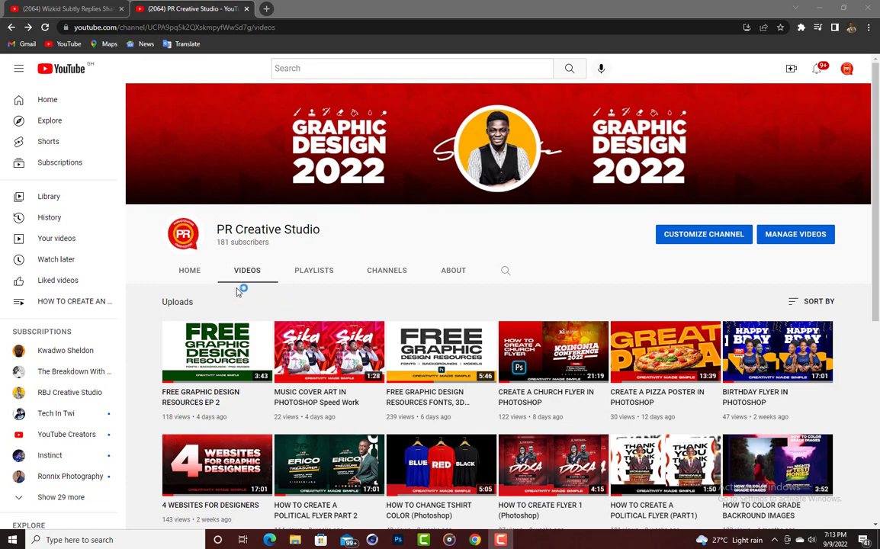
{"action": "scroll", "coordinate": [248, 286], "scroll_direction": "down", "scroll_amount": 3}
{"action": "scroll", "coordinate": [338, 304], "scroll_direction": "down", "scroll_amount": 4}
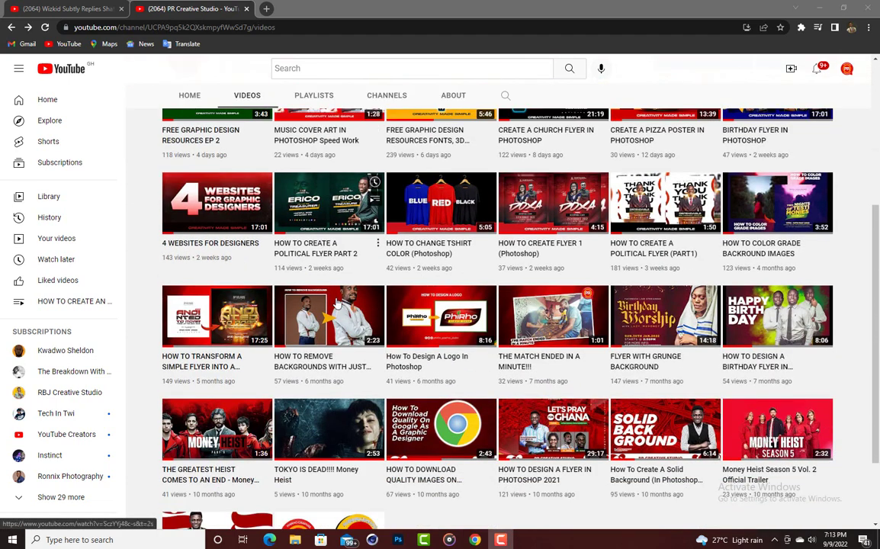
{"action": "scroll", "coordinate": [337, 303], "scroll_direction": "up", "scroll_amount": 4}
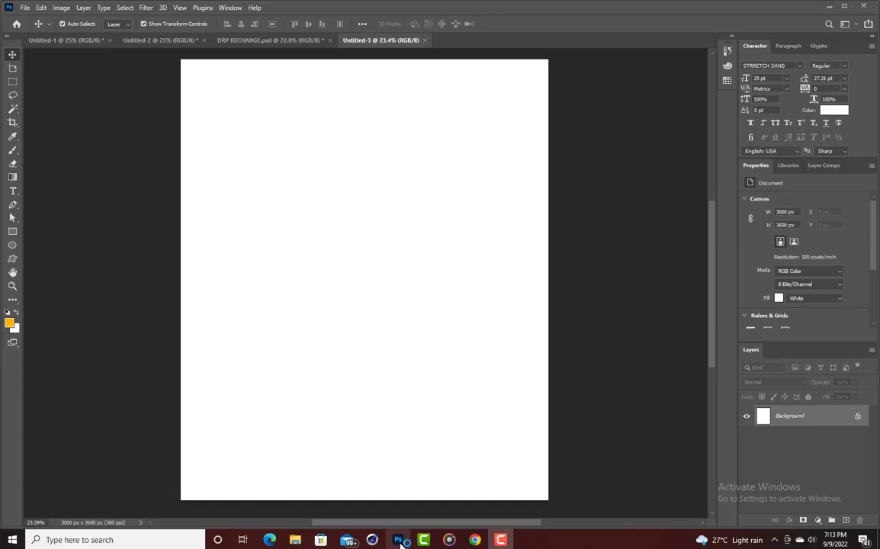
{"action": "left_click", "coordinate": [397, 539]}
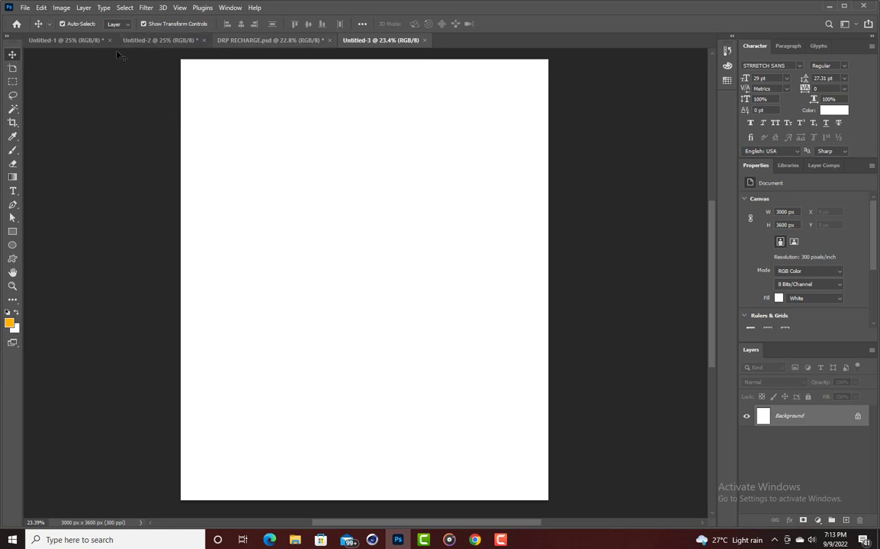
Place Embedded the blue Premium Photo backdrop from the Downloads folder.
{"action": "left_click", "coordinate": [25, 8]}
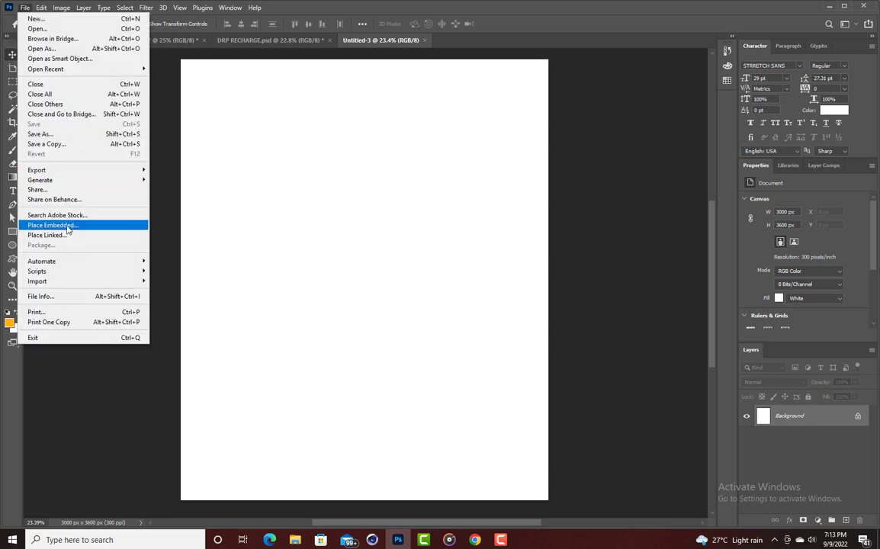
{"action": "left_click", "coordinate": [68, 227]}
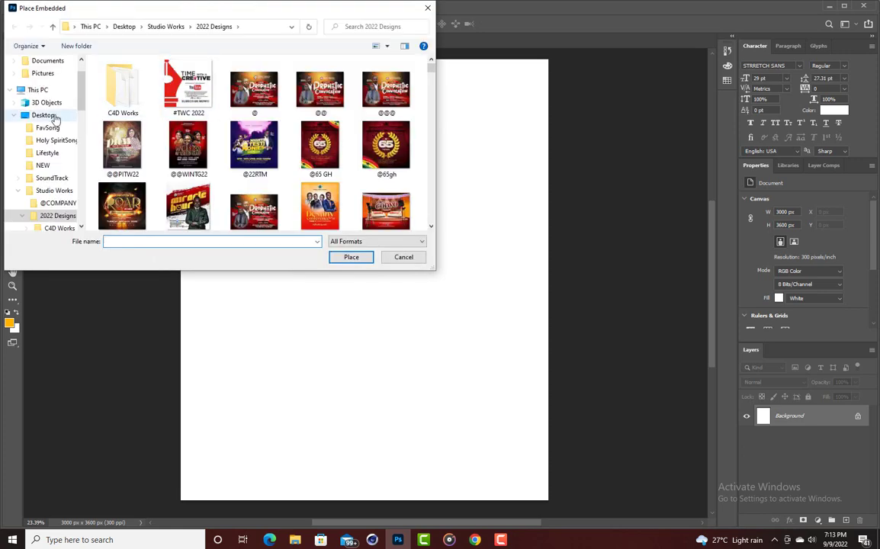
{"action": "left_click", "coordinate": [14, 115]}
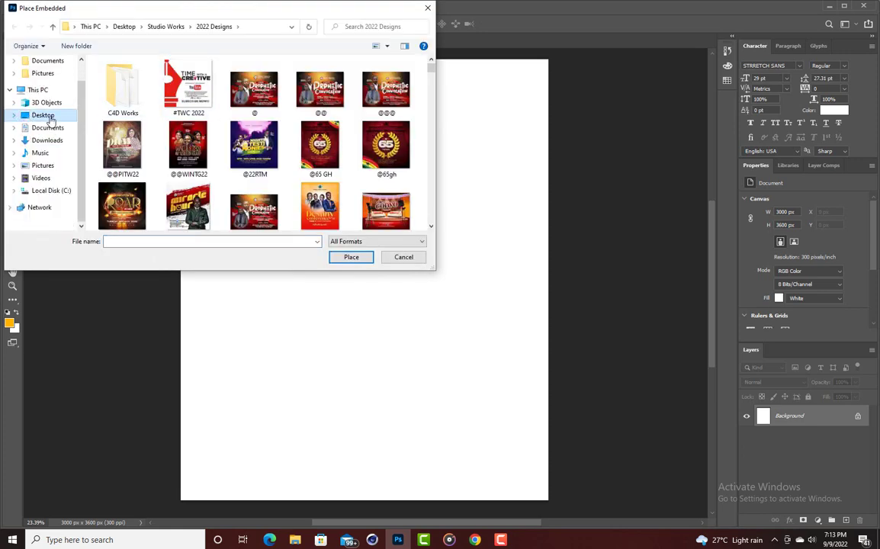
{"action": "left_click", "coordinate": [47, 140]}
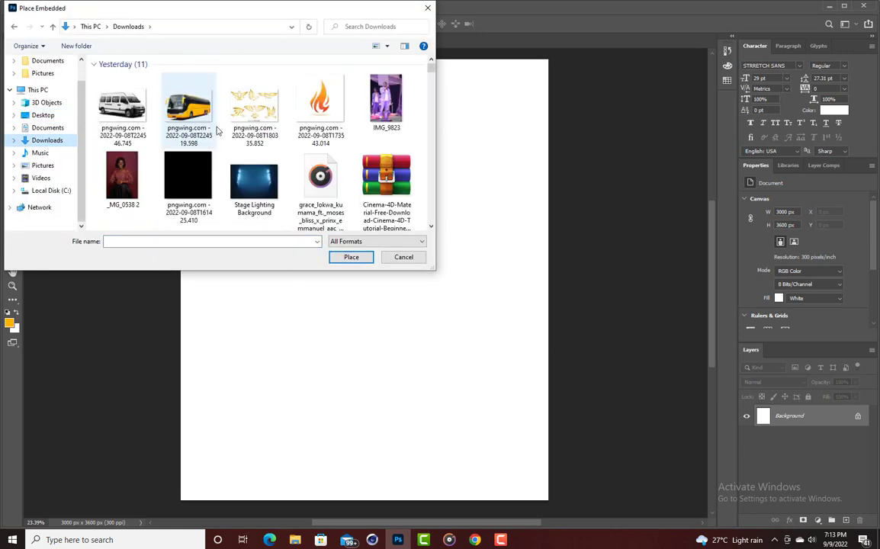
{"action": "scroll", "coordinate": [218, 132], "scroll_direction": "down", "scroll_amount": 5}
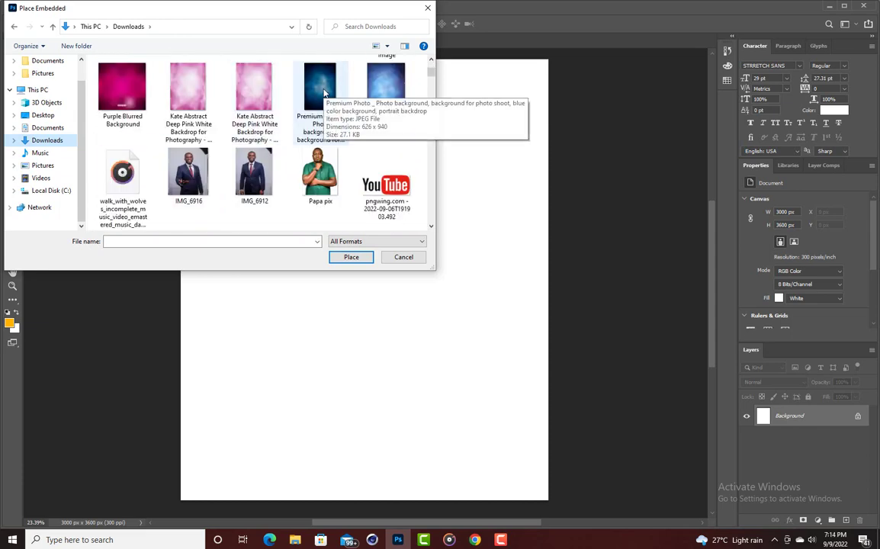
{"action": "double_click", "coordinate": [323, 91]}
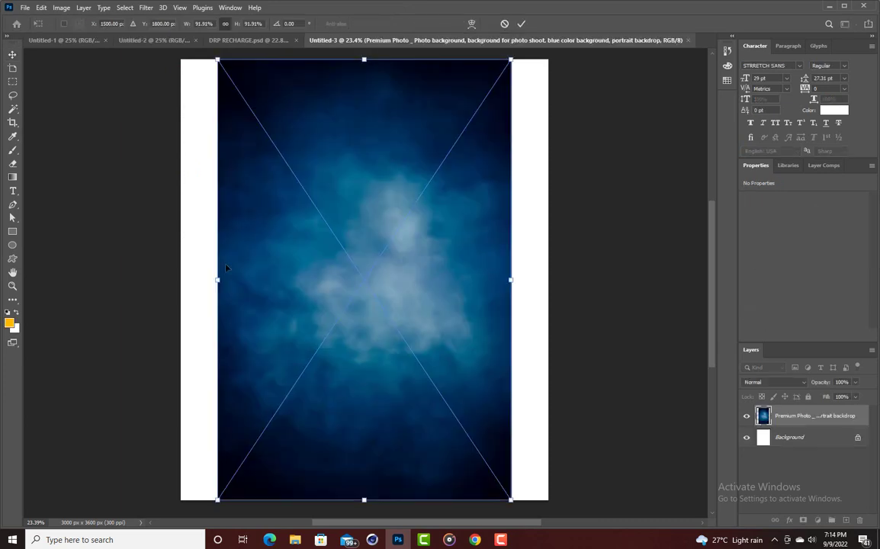
Stretch the backdrop to the canvas's left and right edges, centre it, and commit at 117.88%.
{"action": "left_click_drag", "start_coordinate": [216, 280], "coordinate": [180, 283]}
{"action": "left_click_drag", "start_coordinate": [511, 279], "coordinate": [557, 280]}
{"action": "left_click_drag", "start_coordinate": [474, 290], "coordinate": [469, 291]}
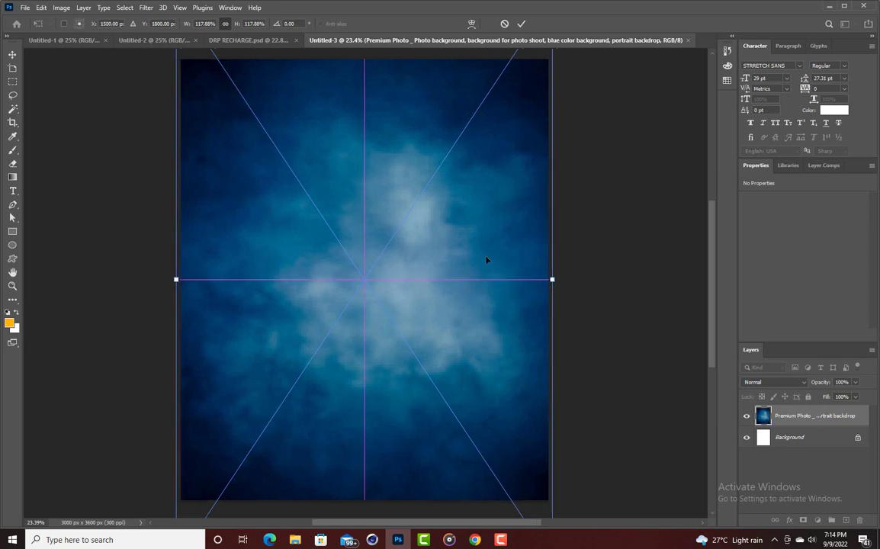
{"action": "left_click", "coordinate": [524, 24]}
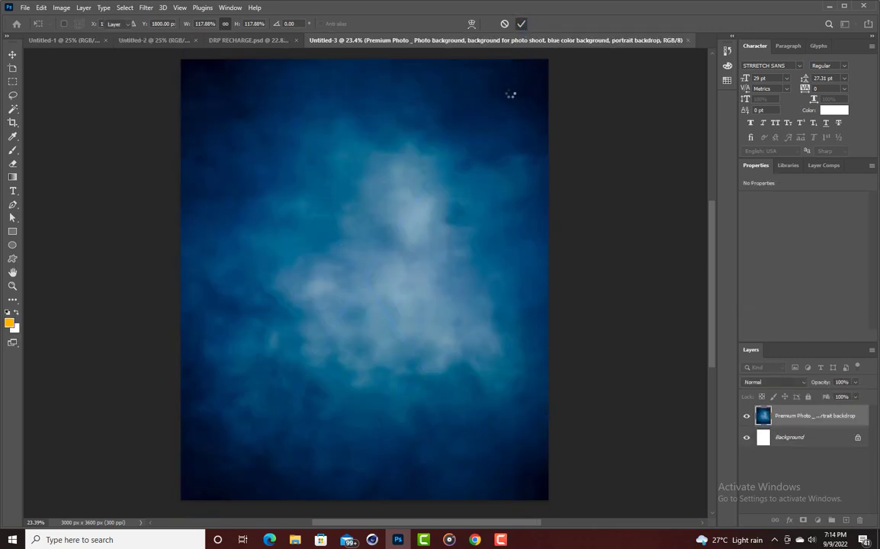
{"action": "left_click", "coordinate": [583, 137]}
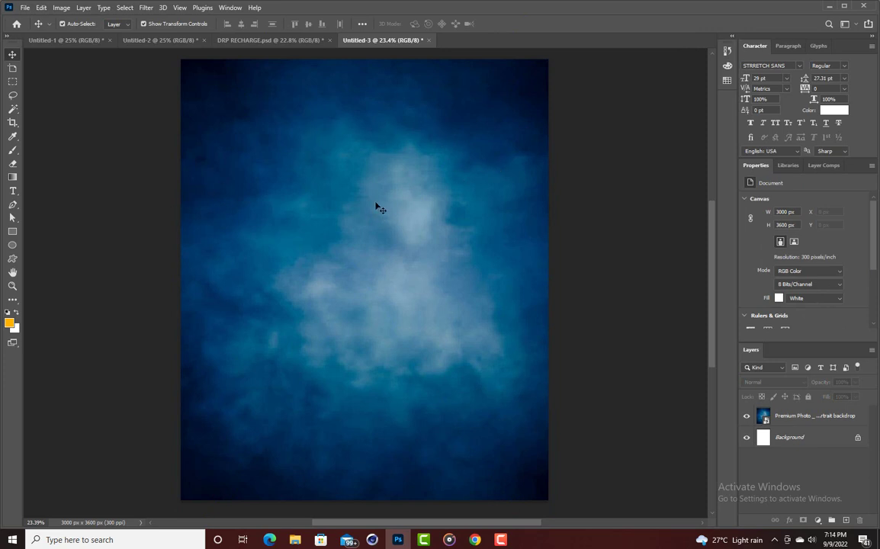
{"action": "left_click", "coordinate": [231, 174]}
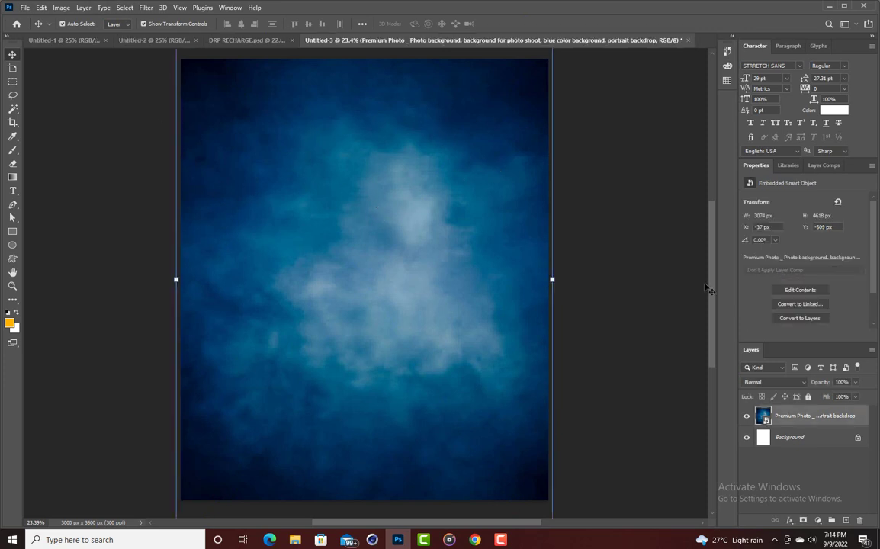
{"action": "left_click", "coordinate": [634, 222]}
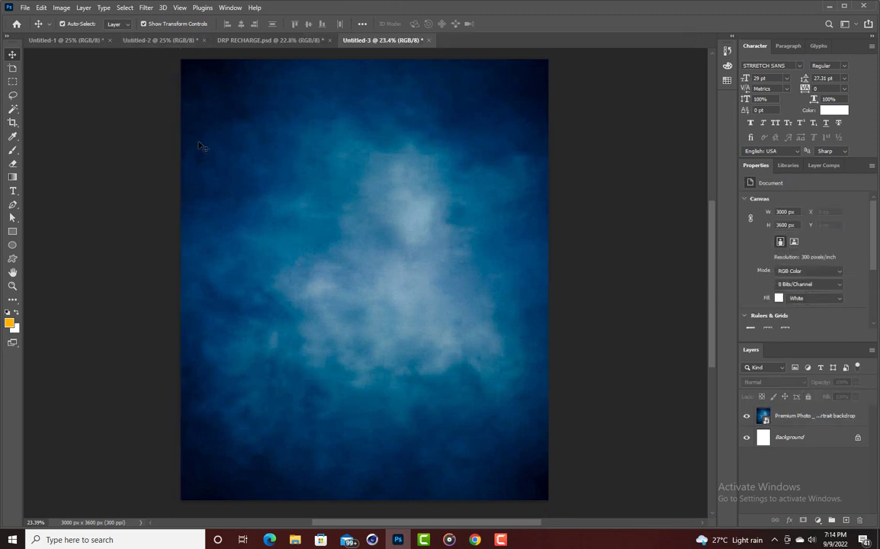
Place Embedded the Valhalla Gate stairway image from the Downloads folder.
{"action": "left_click", "coordinate": [25, 8]}
{"action": "left_click", "coordinate": [60, 225]}
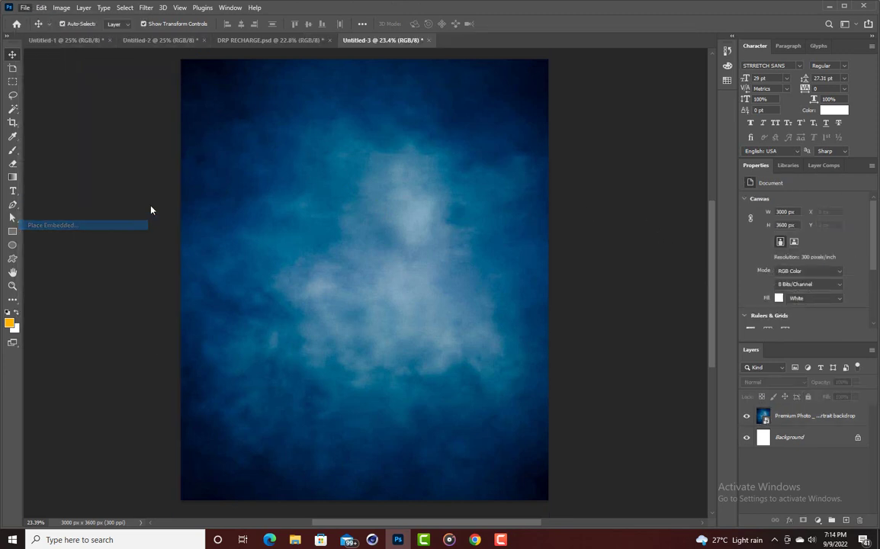
{"action": "scroll", "coordinate": [278, 138], "scroll_direction": "down", "scroll_amount": 3}
{"action": "scroll", "coordinate": [279, 138], "scroll_direction": "down", "scroll_amount": 12}
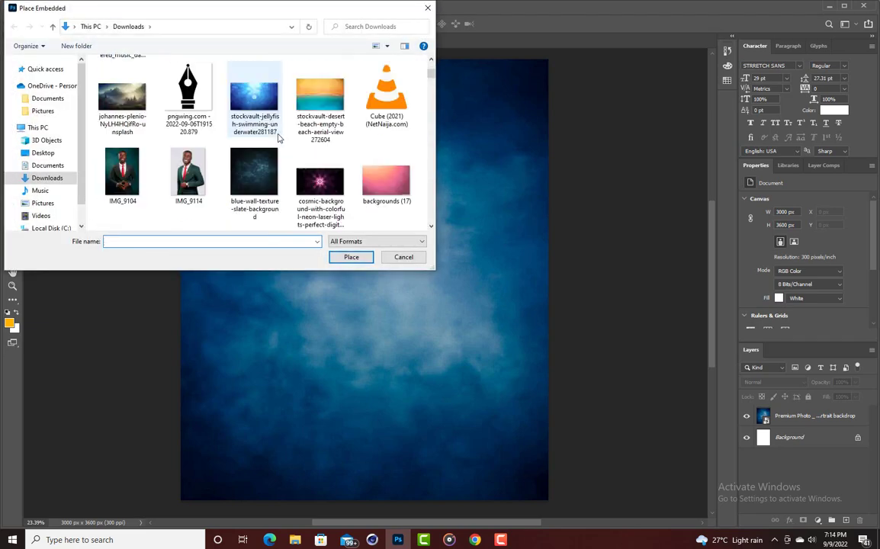
{"action": "scroll", "coordinate": [279, 138], "scroll_direction": "down", "scroll_amount": 12}
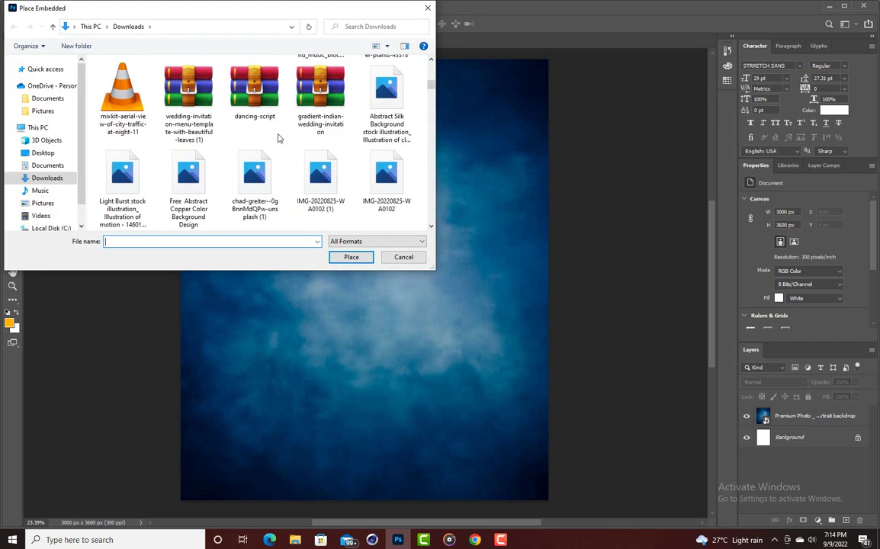
{"action": "scroll", "coordinate": [279, 138], "scroll_direction": "down", "scroll_amount": 12}
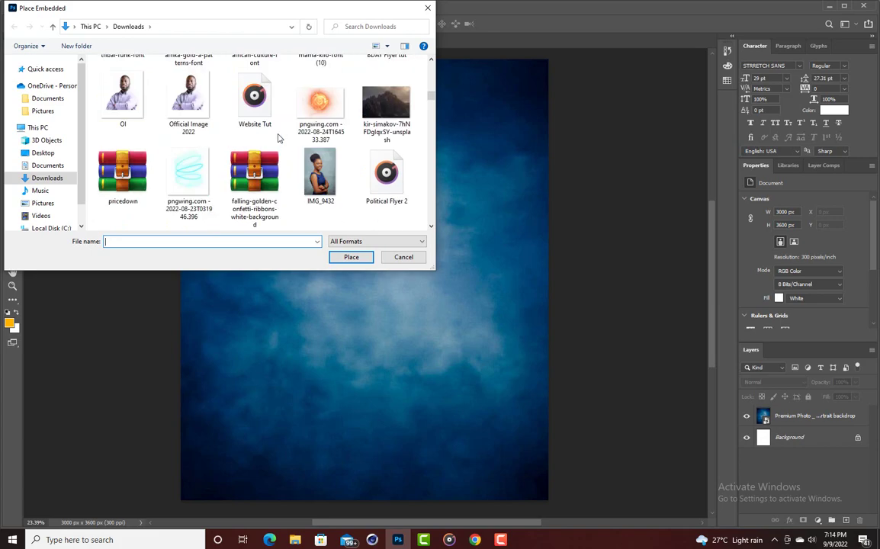
{"action": "scroll", "coordinate": [279, 136], "scroll_direction": "down", "scroll_amount": 12}
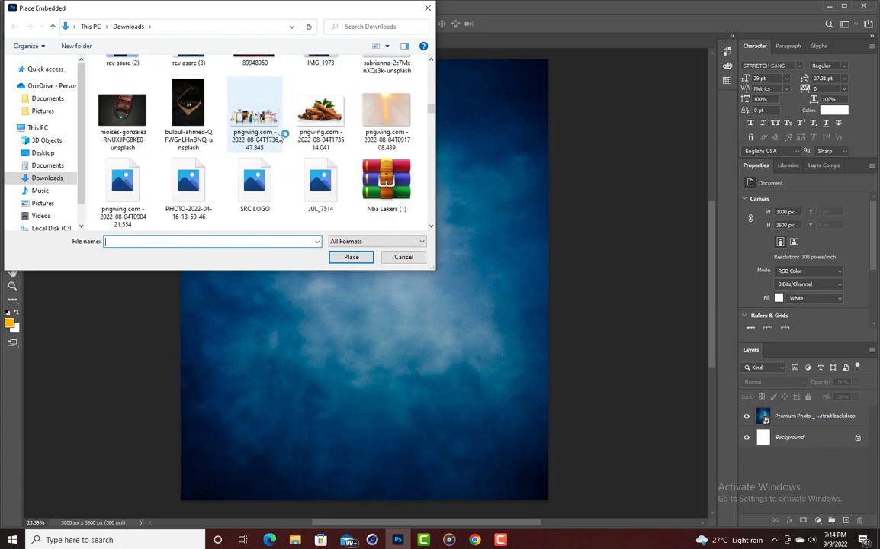
{"action": "scroll", "coordinate": [279, 137], "scroll_direction": "down", "scroll_amount": 12}
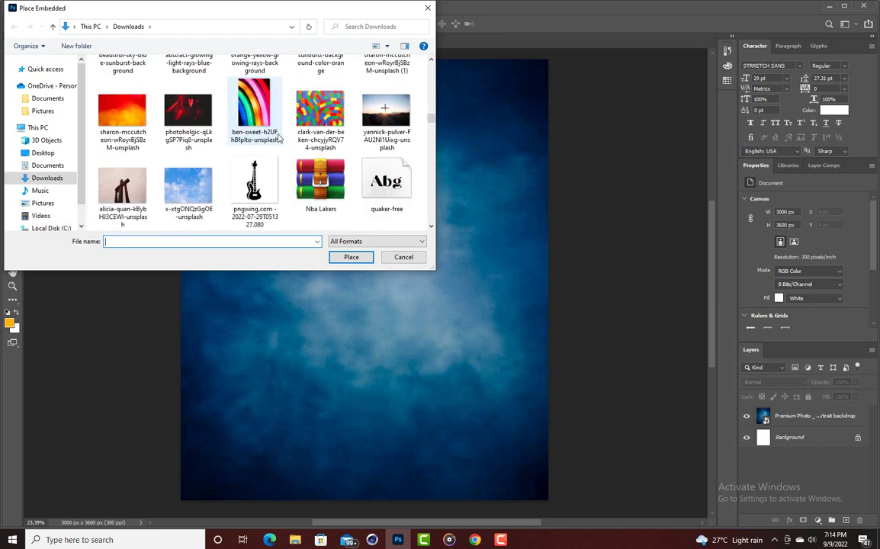
{"action": "scroll", "coordinate": [279, 138], "scroll_direction": "down", "scroll_amount": 12}
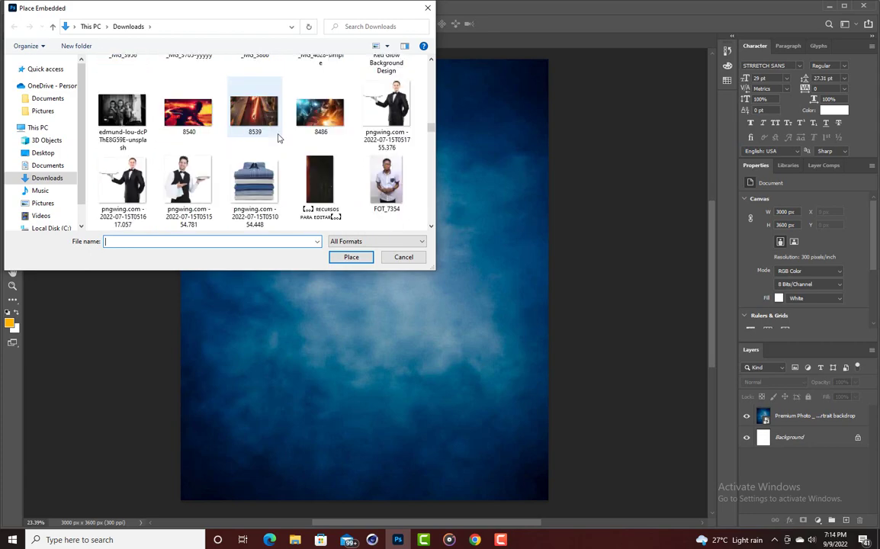
{"action": "scroll", "coordinate": [279, 137], "scroll_direction": "down", "scroll_amount": 12}
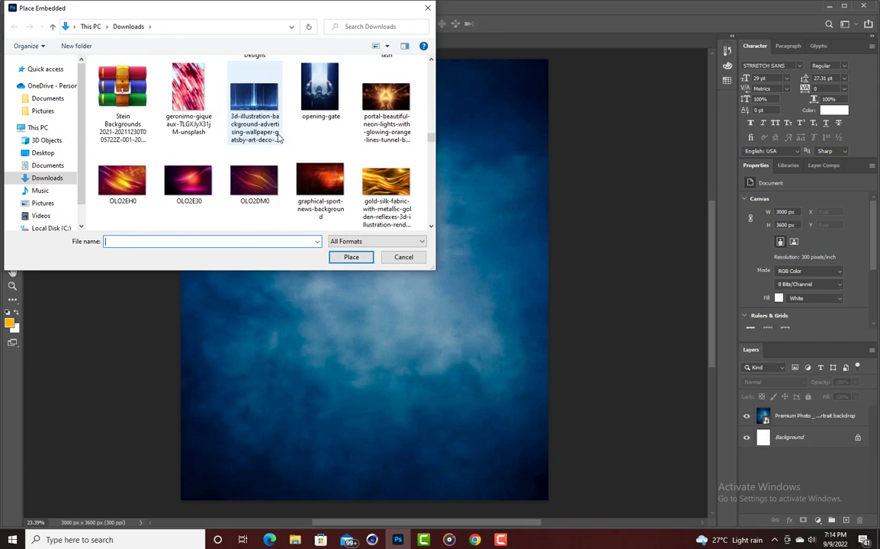
{"action": "scroll", "coordinate": [279, 137], "scroll_direction": "down", "scroll_amount": 12}
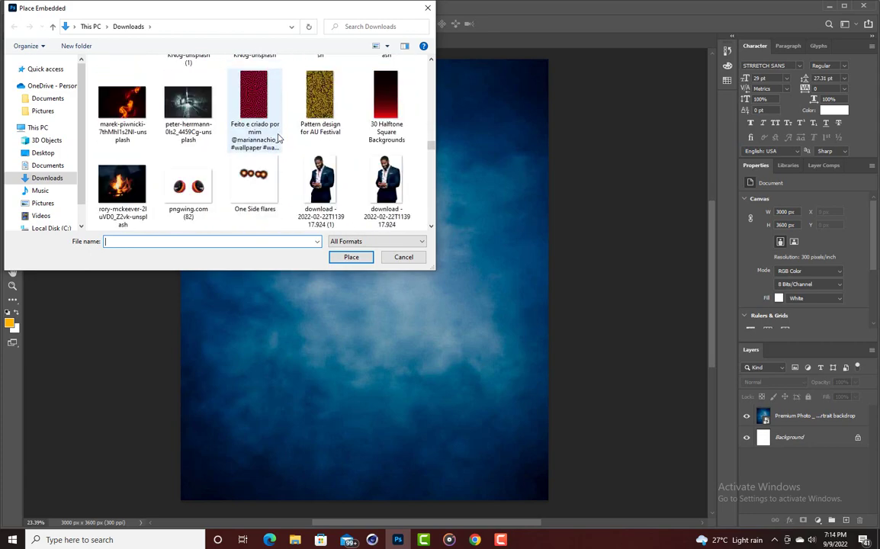
{"action": "scroll", "coordinate": [279, 138], "scroll_direction": "down", "scroll_amount": 12}
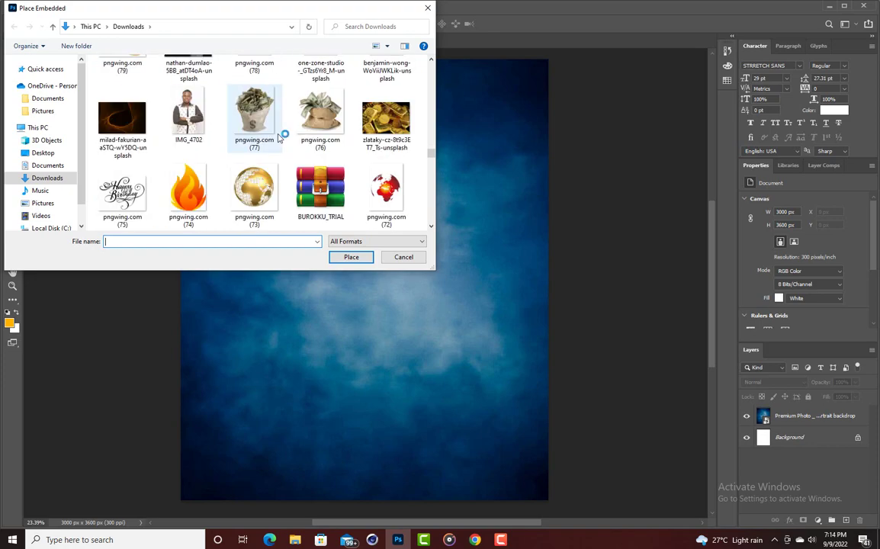
{"action": "scroll", "coordinate": [279, 138], "scroll_direction": "down", "scroll_amount": 12}
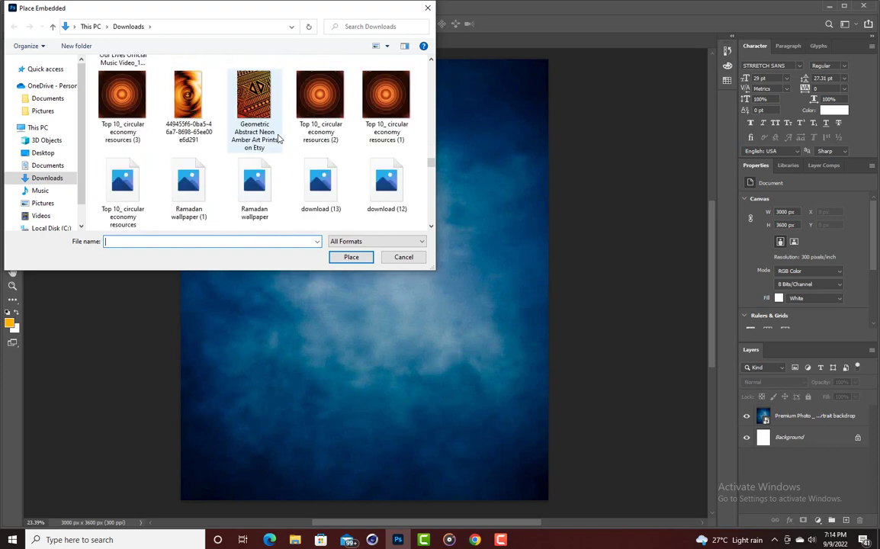
{"action": "scroll", "coordinate": [279, 138], "scroll_direction": "down", "scroll_amount": 12}
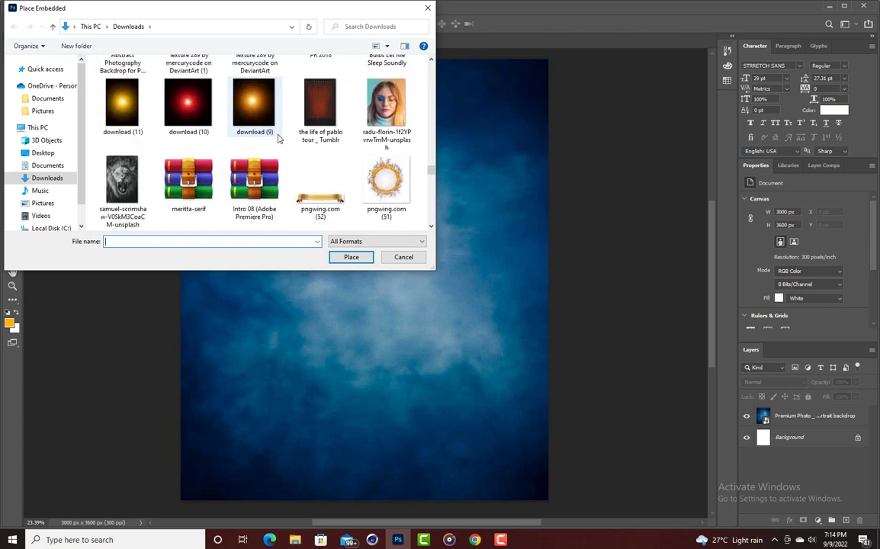
{"action": "scroll", "coordinate": [279, 138], "scroll_direction": "down", "scroll_amount": 12}
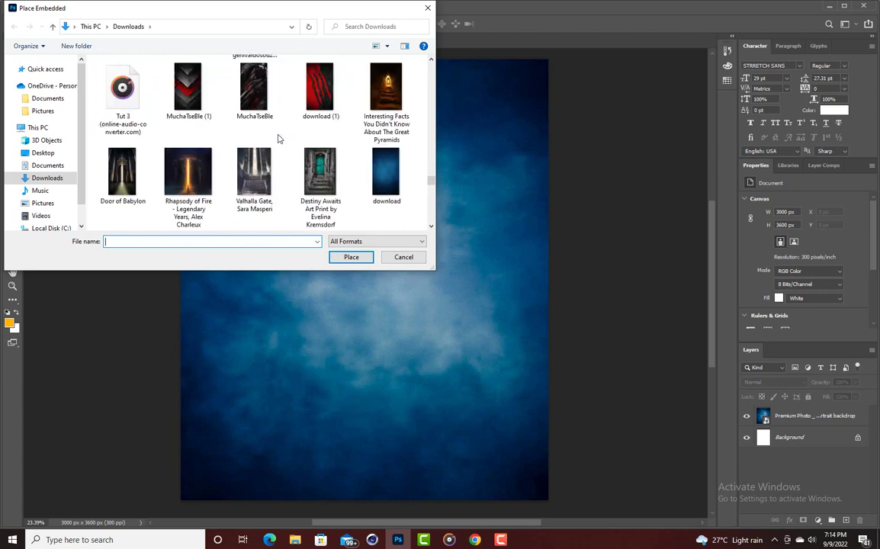
{"action": "double_click", "coordinate": [254, 177]}
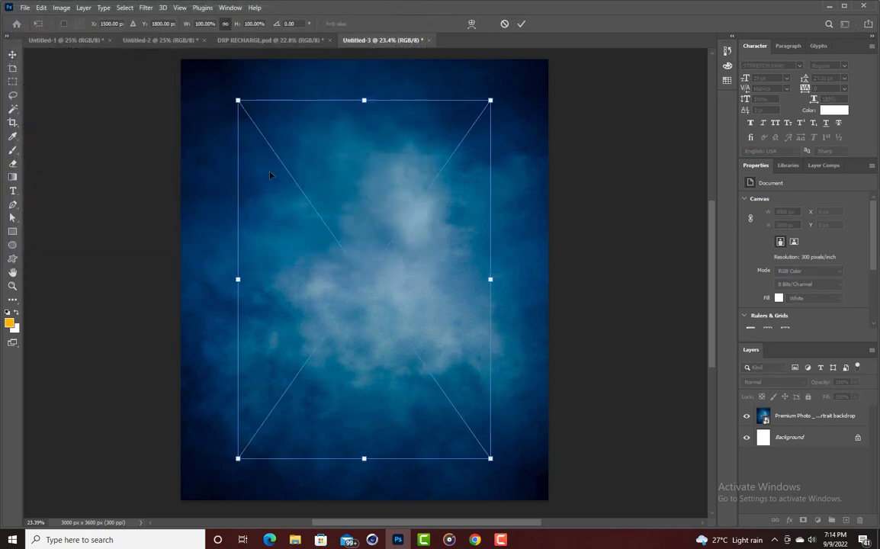
Scale the Valhalla Gate image to 147.25% to fill the poster width, then rasterize the layer.
{"action": "key", "text": "Return"}
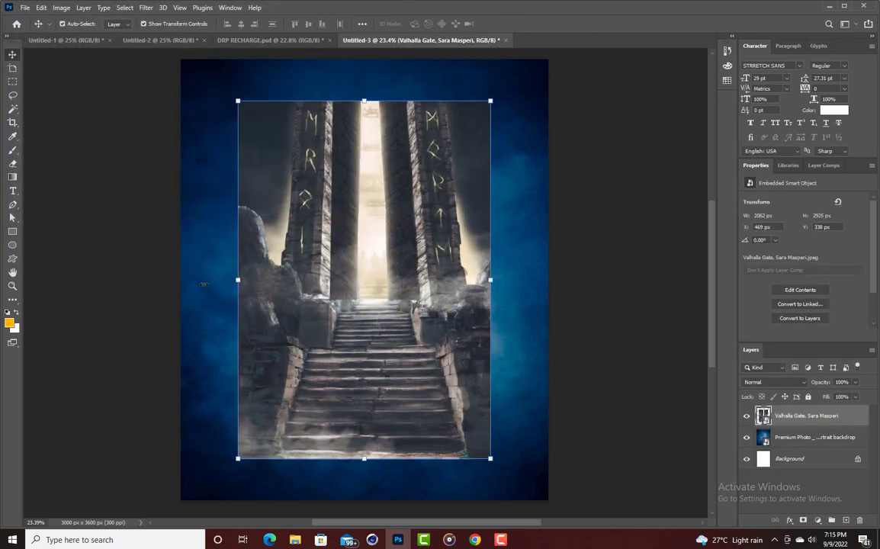
{"action": "key", "text": "ctrl+t"}
{"action": "left_click_drag", "start_coordinate": [238, 279], "coordinate": [183, 279]}
{"action": "left_click_drag", "start_coordinate": [490, 279], "coordinate": [487, 239]}
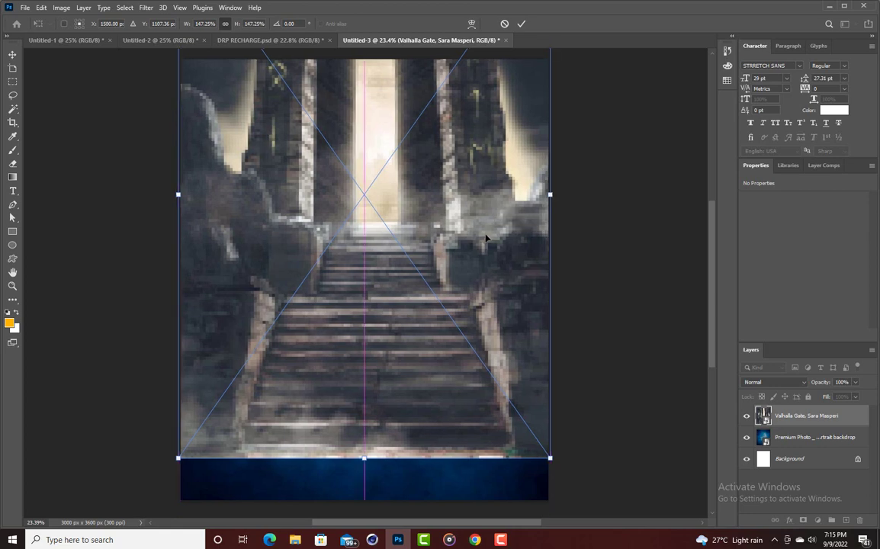
{"action": "left_click", "coordinate": [521, 24]}
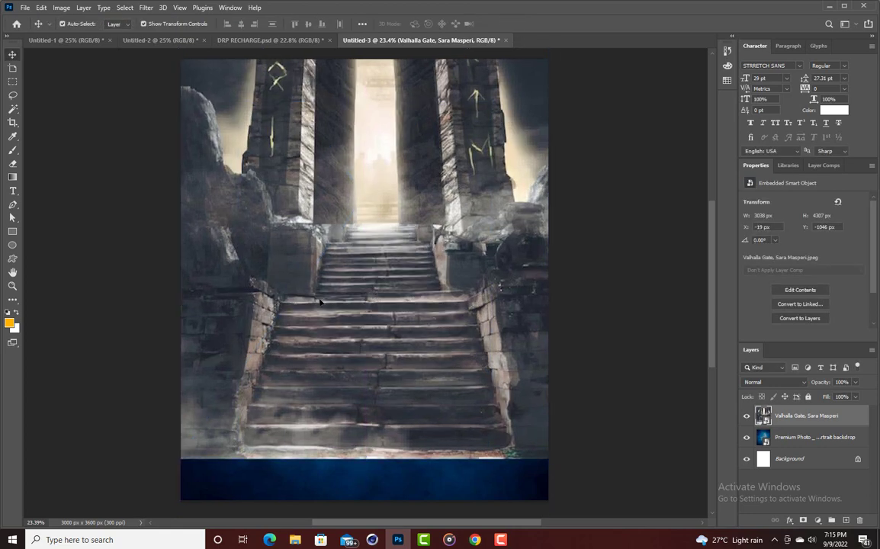
{"action": "right_click", "coordinate": [813, 414]}
{"action": "left_click", "coordinate": [714, 271]}
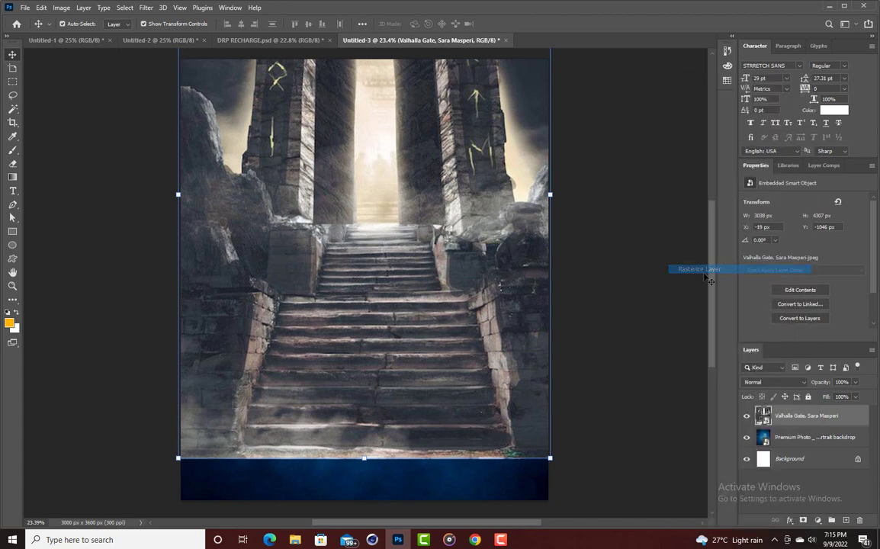
Erase the lower and middle stairs with a 1300-size, 50% opacity eraser to reveal blue mist.
{"action": "left_click", "coordinate": [12, 164]}
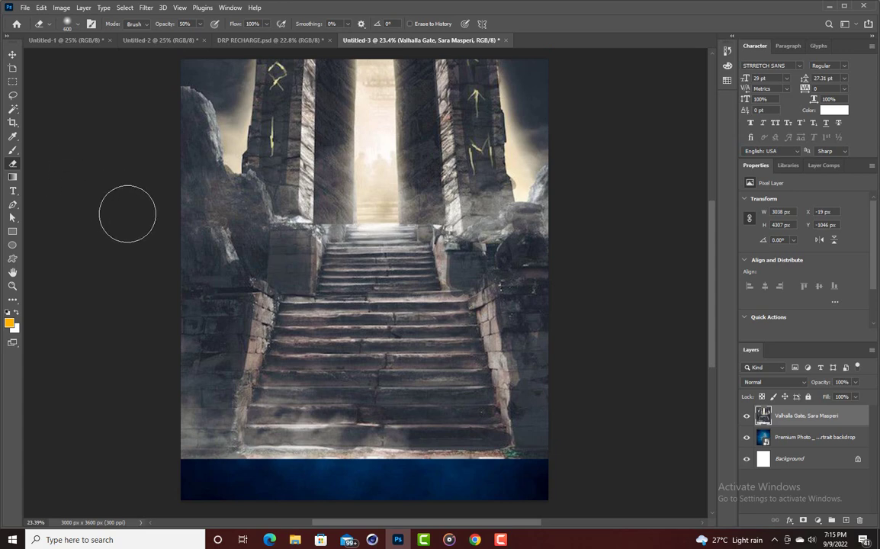
{"action": "key", "text": "bracketright"}
{"action": "key", "text": "bracketright"}
{"action": "key", "text": "bracketright"}
{"action": "key", "text": "bracketright"}
{"action": "key", "text": "bracketright"}
{"action": "key", "text": "bracketright"}
{"action": "key", "text": "bracketright"}
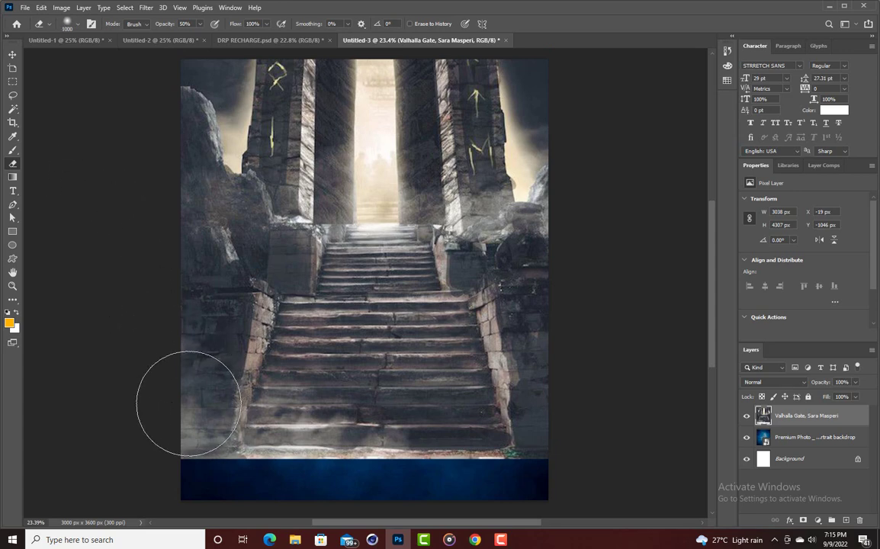
{"action": "mouse_move", "coordinate": [187, 416]}
{"action": "left_mouse_down"}
{"action": "mouse_move", "coordinate": [260, 430]}
{"action": "mouse_move", "coordinate": [528, 397]}
{"action": "left_mouse_up"}
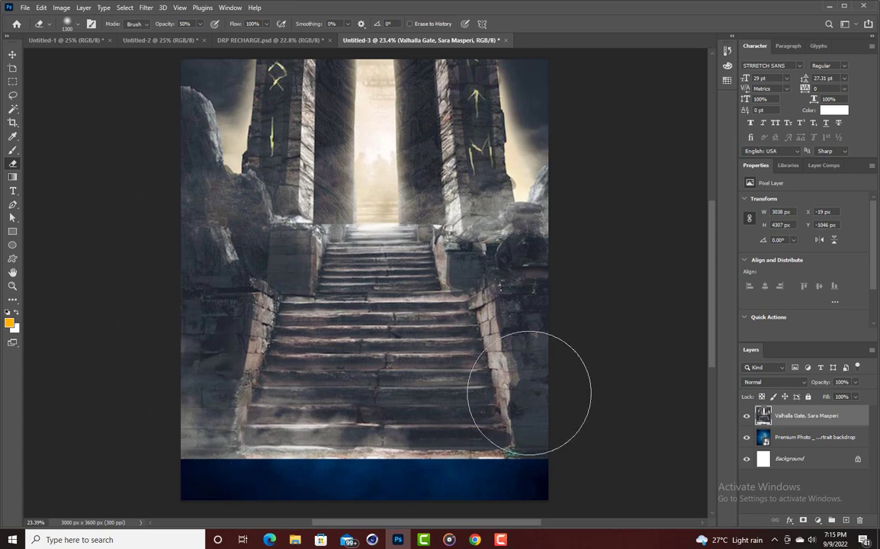
{"action": "mouse_move", "coordinate": [94, 409]}
{"action": "left_mouse_down"}
{"action": "mouse_move", "coordinate": [187, 437]}
{"action": "mouse_move", "coordinate": [394, 448]}
{"action": "mouse_move", "coordinate": [561, 411]}
{"action": "mouse_move", "coordinate": [398, 475]}
{"action": "left_mouse_up"}
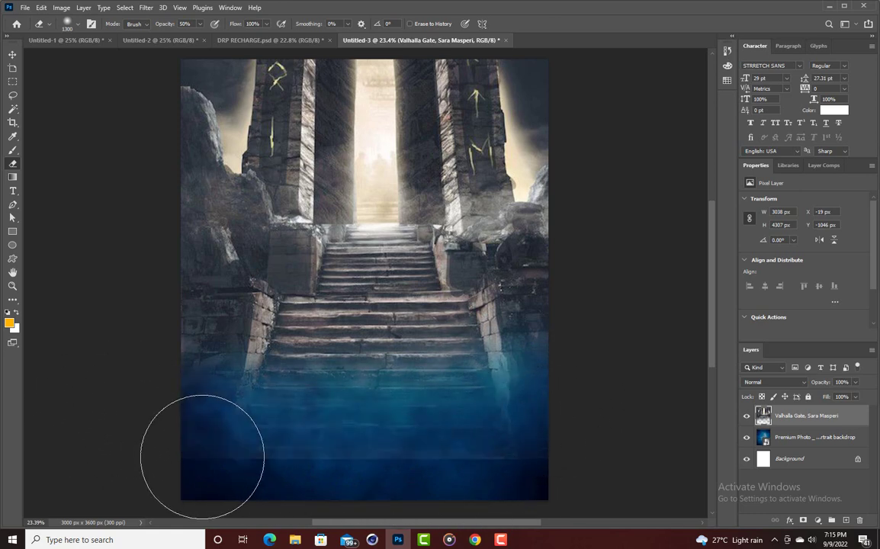
{"action": "mouse_move", "coordinate": [200, 456]}
{"action": "left_mouse_down"}
{"action": "mouse_move", "coordinate": [566, 450]}
{"action": "mouse_move", "coordinate": [448, 470]}
{"action": "mouse_move", "coordinate": [132, 422]}
{"action": "mouse_move", "coordinate": [238, 424]}
{"action": "mouse_move", "coordinate": [185, 389]}
{"action": "left_mouse_up"}
{"action": "mouse_move", "coordinate": [654, 306]}
{"action": "left_mouse_down"}
{"action": "mouse_move", "coordinate": [377, 354]}
{"action": "mouse_move", "coordinate": [165, 326]}
{"action": "mouse_move", "coordinate": [154, 293]}
{"action": "mouse_move", "coordinate": [168, 305]}
{"action": "mouse_move", "coordinate": [315, 309]}
{"action": "mouse_move", "coordinate": [586, 279]}
{"action": "mouse_move", "coordinate": [591, 262]}
{"action": "mouse_move", "coordinate": [553, 299]}
{"action": "mouse_move", "coordinate": [410, 332]}
{"action": "mouse_move", "coordinate": [228, 301]}
{"action": "mouse_move", "coordinate": [202, 280]}
{"action": "mouse_move", "coordinate": [193, 285]}
{"action": "mouse_move", "coordinate": [252, 373]}
{"action": "left_mouse_up"}
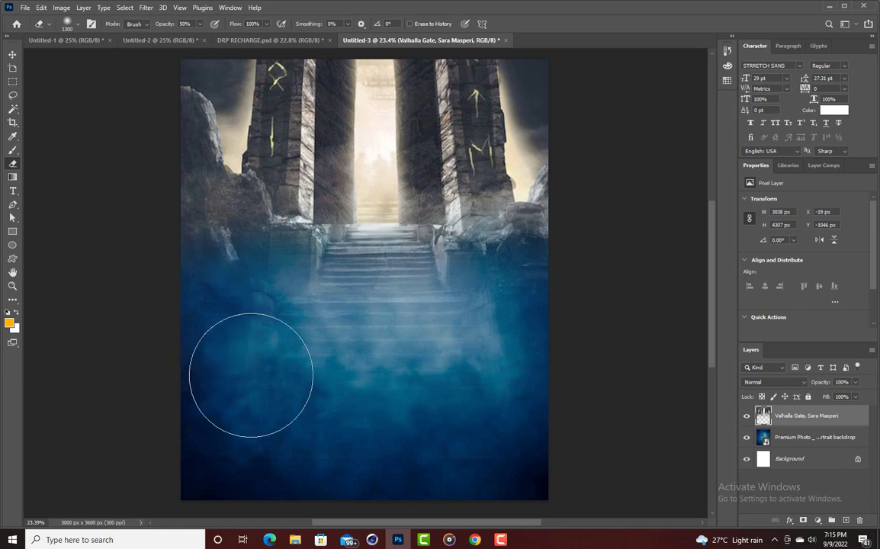
{"action": "left_click", "coordinate": [13, 55]}
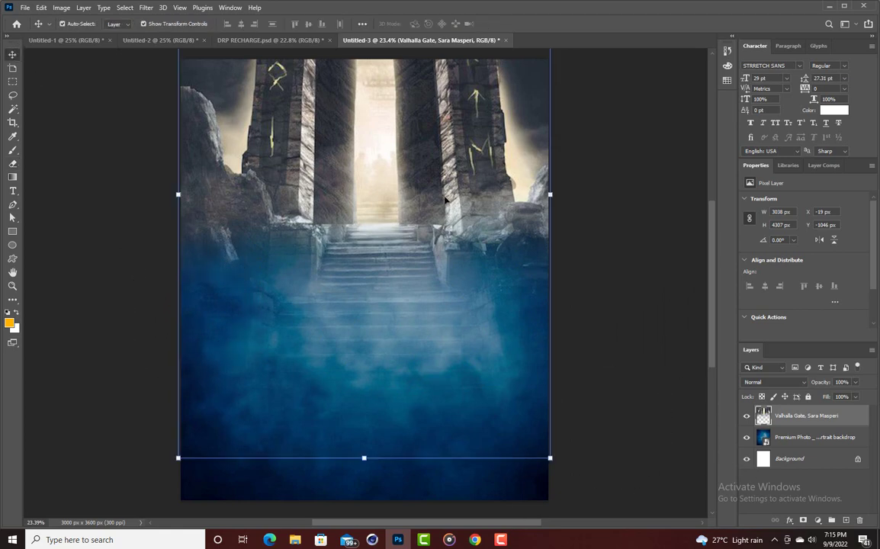
Set the Valhalla Gate layer's blend mode to Soft Light.
{"action": "left_click", "coordinate": [804, 385]}
{"action": "left_click", "coordinate": [801, 385]}
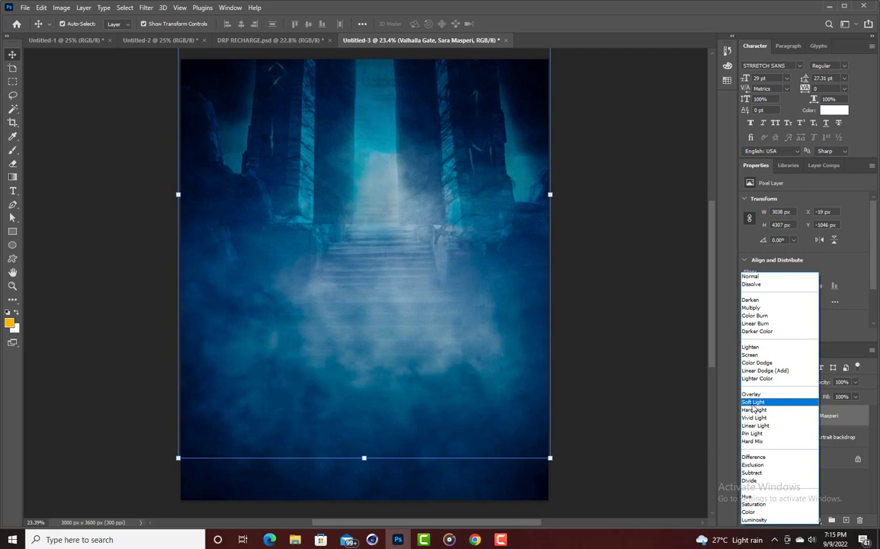
{"action": "left_click", "coordinate": [752, 403]}
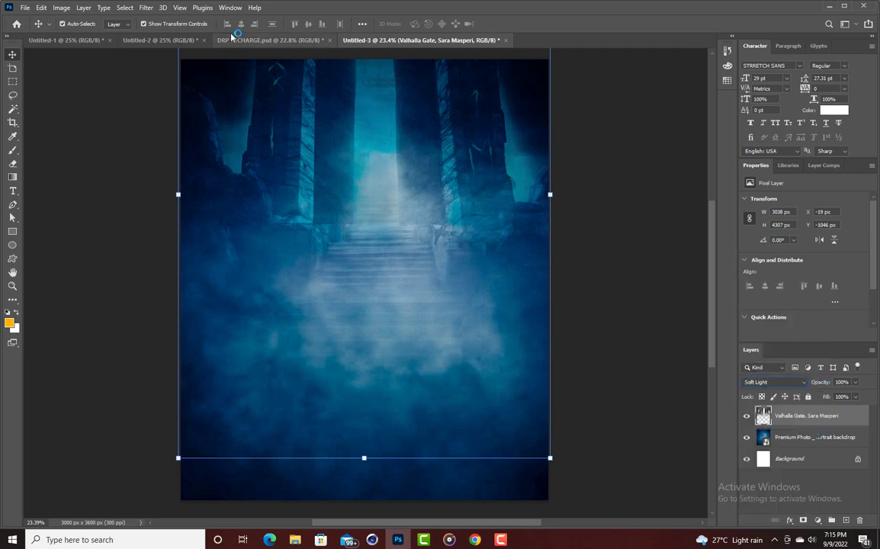
Apply a Gaussian Blur of radius 10.0 pixels to the Valhalla Gate layer.
{"action": "left_click", "coordinate": [144, 9]}
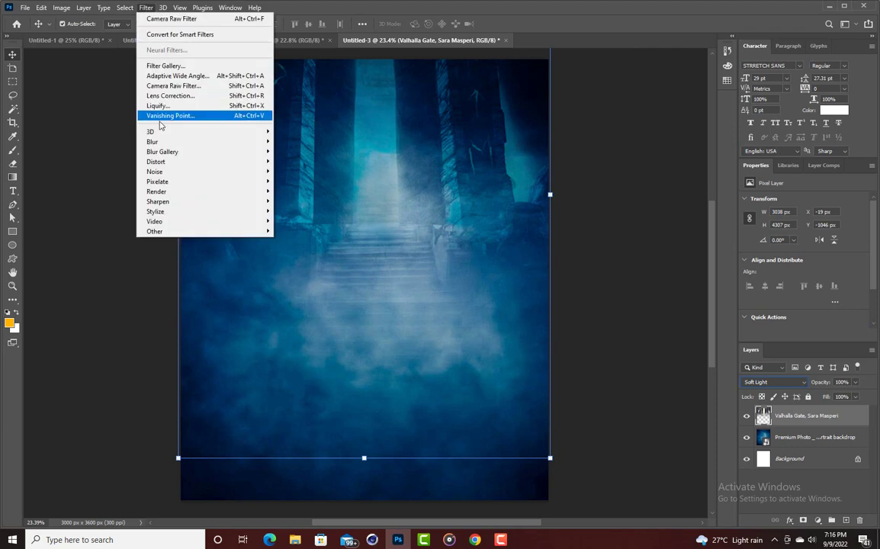
{"action": "mouse_move", "coordinate": [162, 143]}
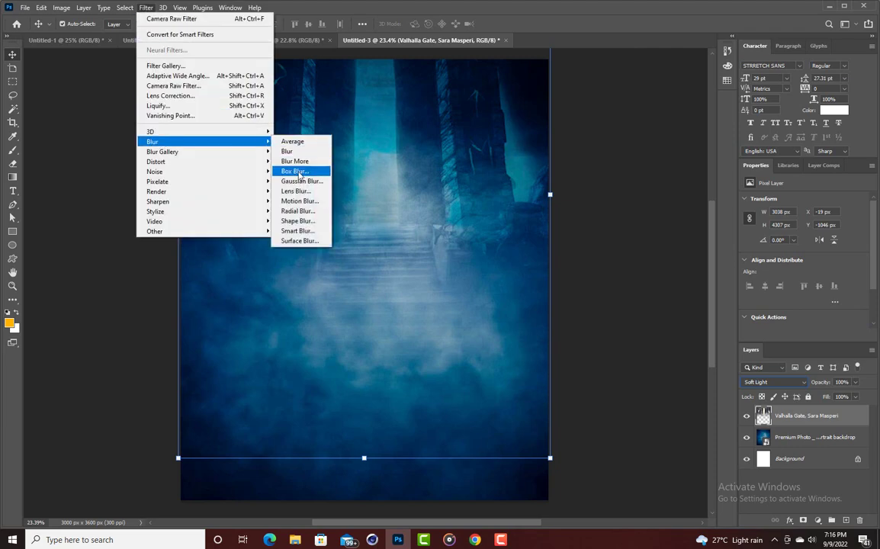
{"action": "left_click", "coordinate": [286, 181]}
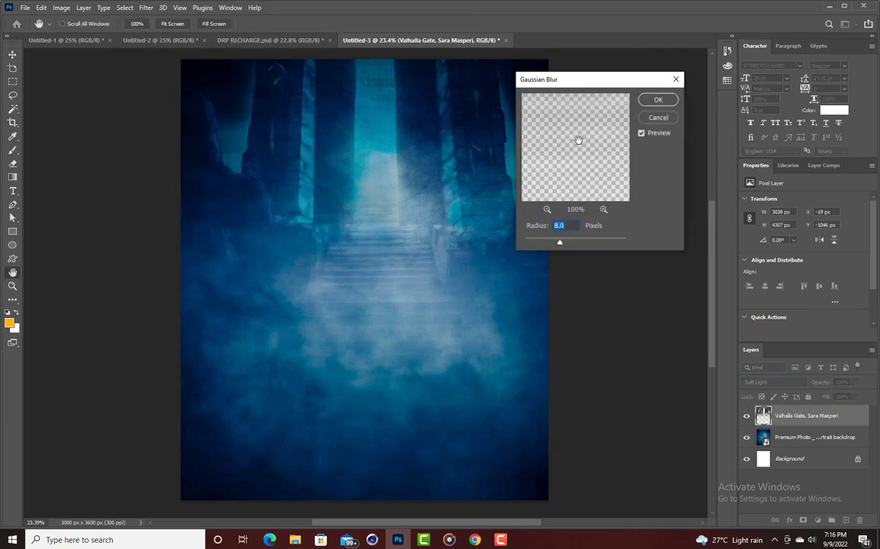
{"action": "left_click_drag", "start_coordinate": [560, 246], "coordinate": [567, 247]}
{"action": "left_click_drag", "start_coordinate": [567, 252], "coordinate": [564, 252]}
{"action": "left_click_drag", "start_coordinate": [564, 242], "coordinate": [565, 242]}
{"action": "left_click", "coordinate": [655, 99]}
Look through the Untitled-1 and Untitled-2 documents and Home recent files, returning to OB EMMA.psd.
{"action": "key", "text": "v"}
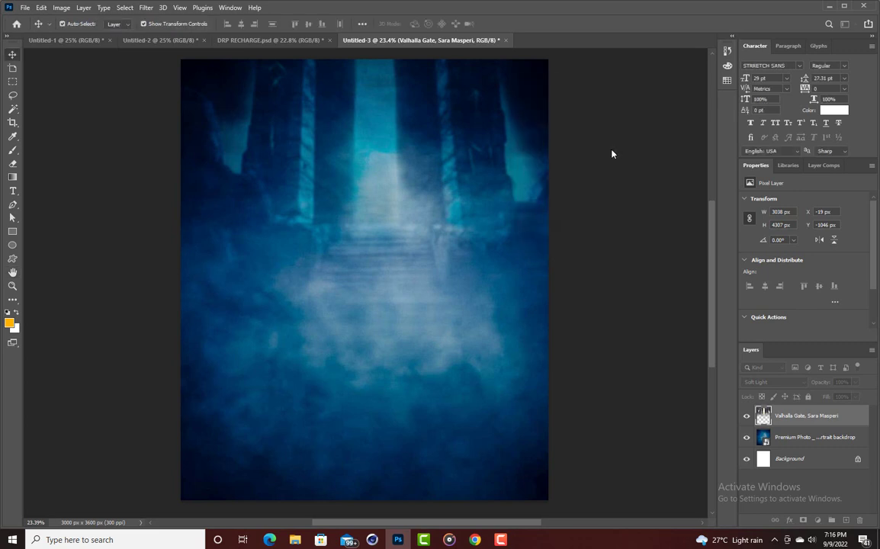
{"action": "left_click", "coordinate": [599, 165]}
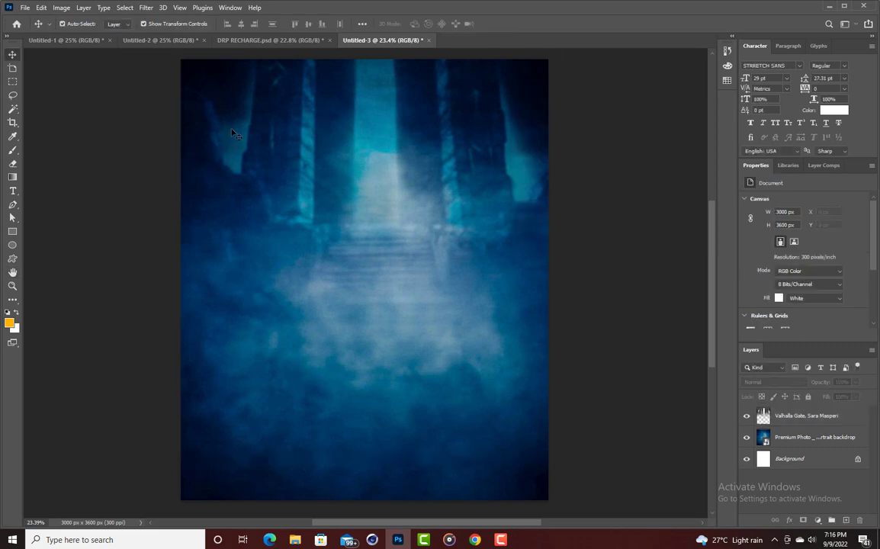
{"action": "left_click", "coordinate": [80, 40]}
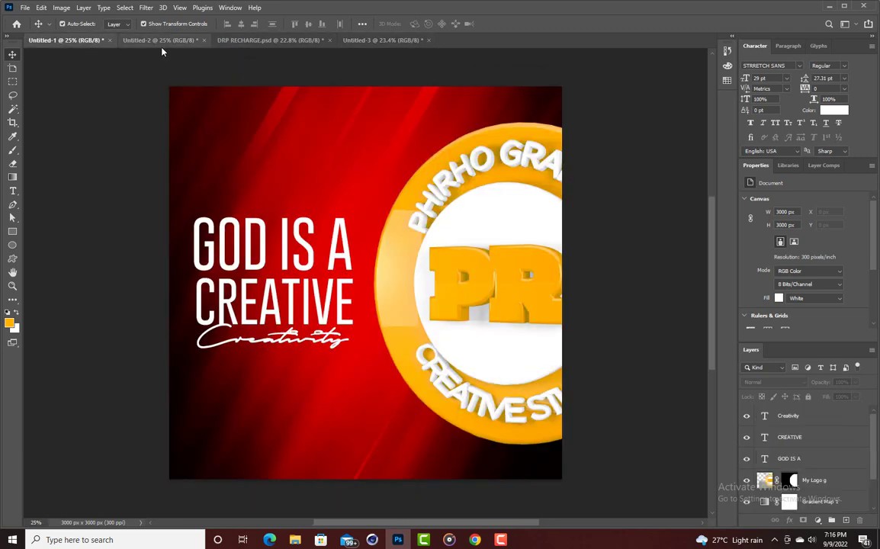
{"action": "left_click", "coordinate": [149, 40]}
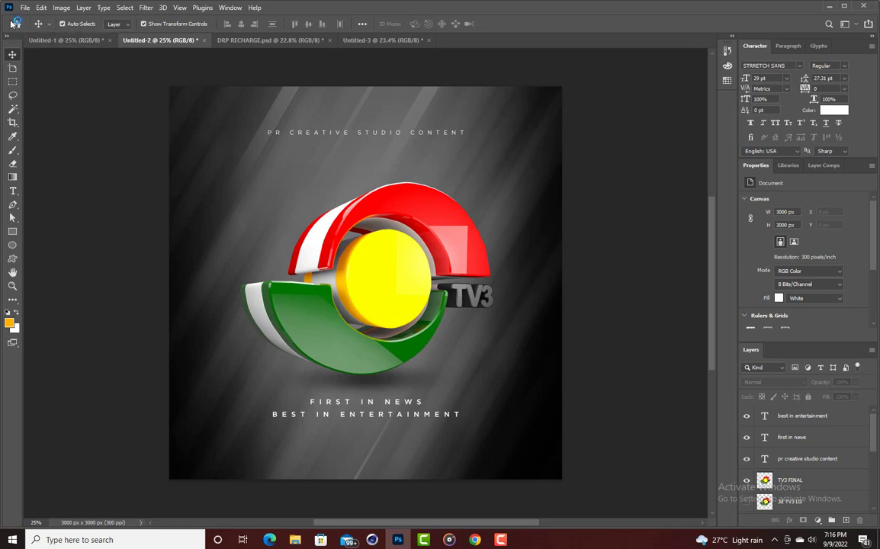
{"action": "left_click", "coordinate": [16, 25]}
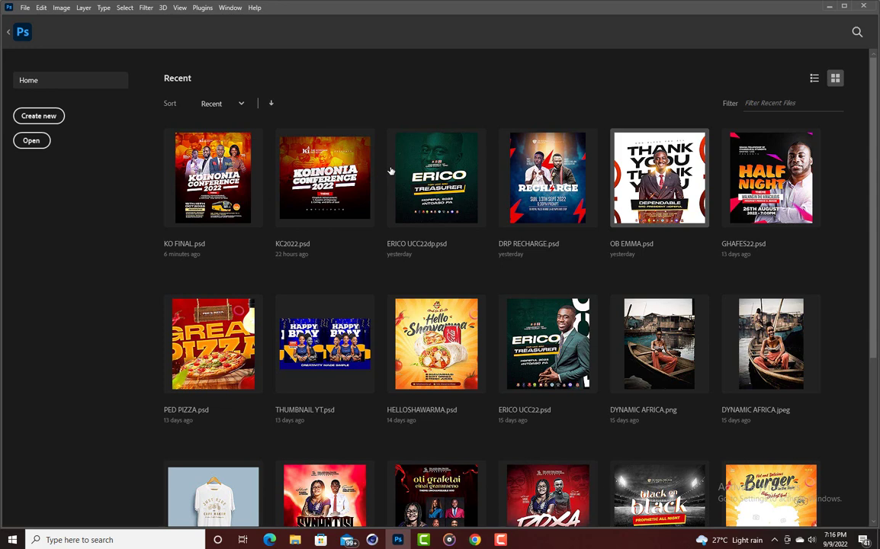
{"action": "key", "text": "Escape"}
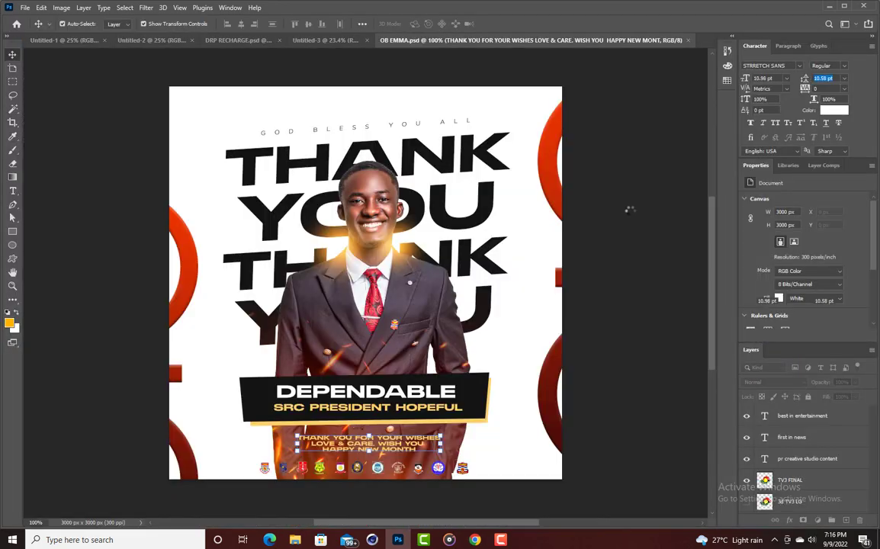
Drag the sun glow layer from OB EMMA into the poster, enlarge it to about 507% and commit.
{"action": "left_click", "coordinate": [407, 232]}
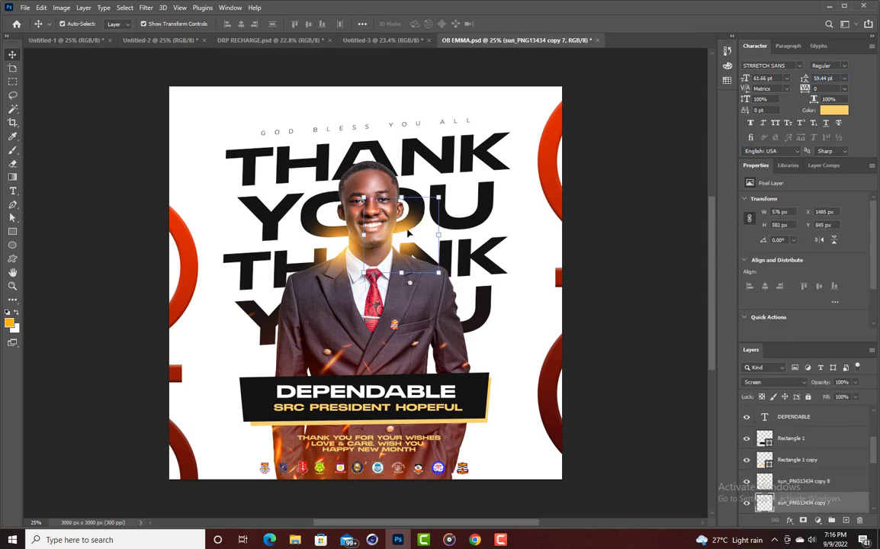
{"action": "left_click_drag", "start_coordinate": [408, 233], "coordinate": [364, 418]}
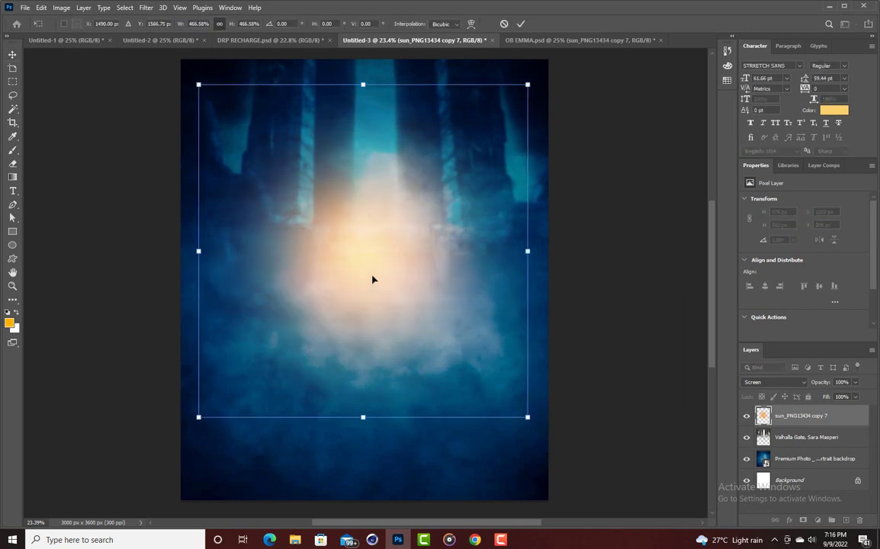
{"action": "left_click_drag", "start_coordinate": [372, 279], "coordinate": [380, 150]}
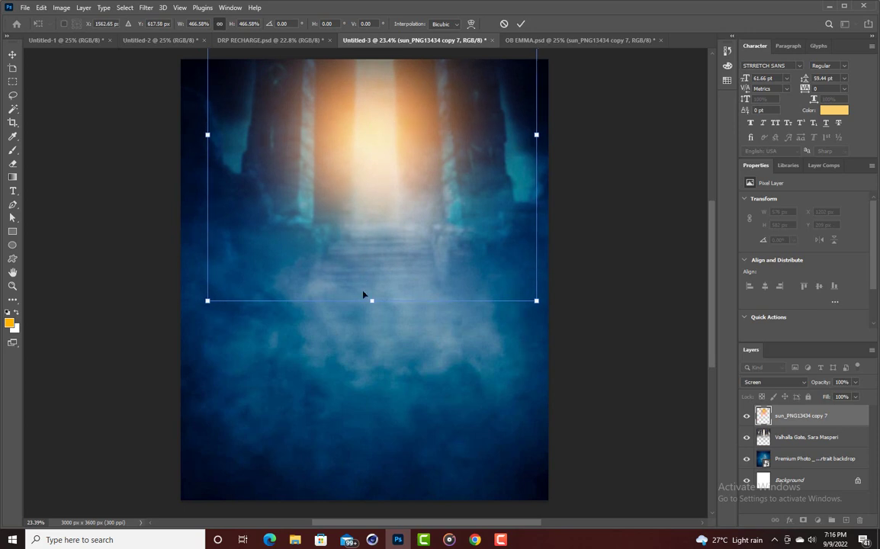
{"action": "left_click_drag", "start_coordinate": [370, 301], "coordinate": [372, 329]}
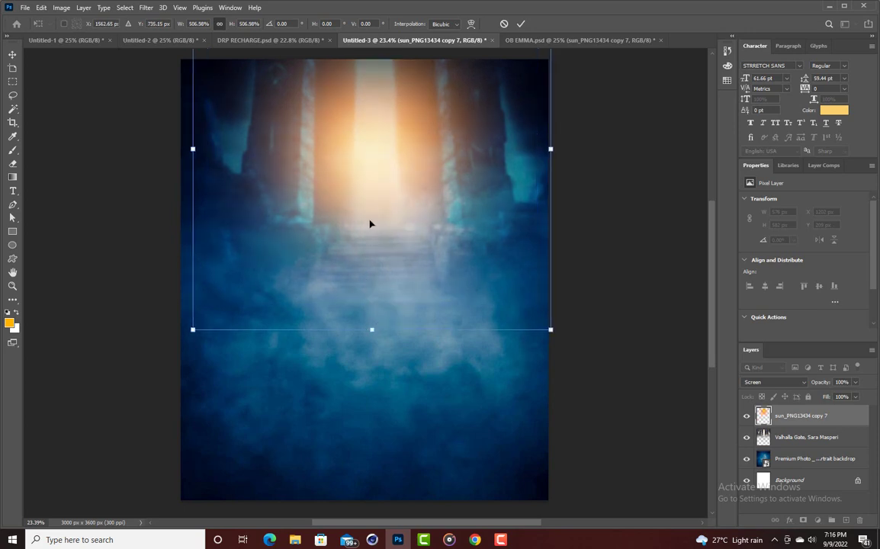
{"action": "left_click", "coordinate": [521, 24]}
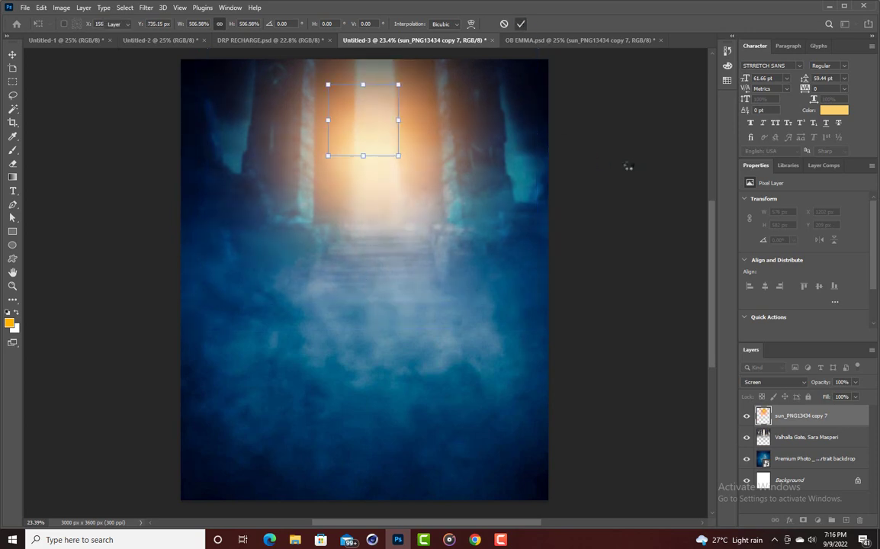
{"action": "left_click", "coordinate": [626, 164]}
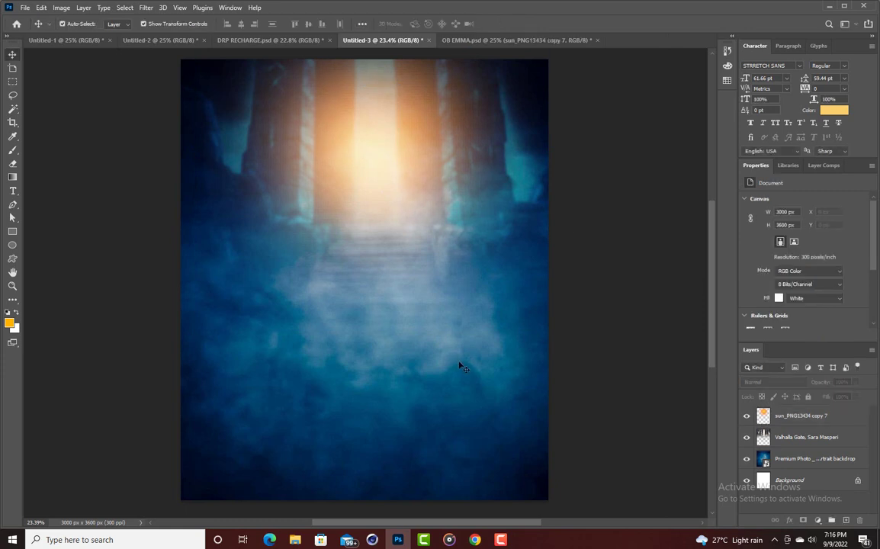
{"action": "left_click", "coordinate": [244, 375]}
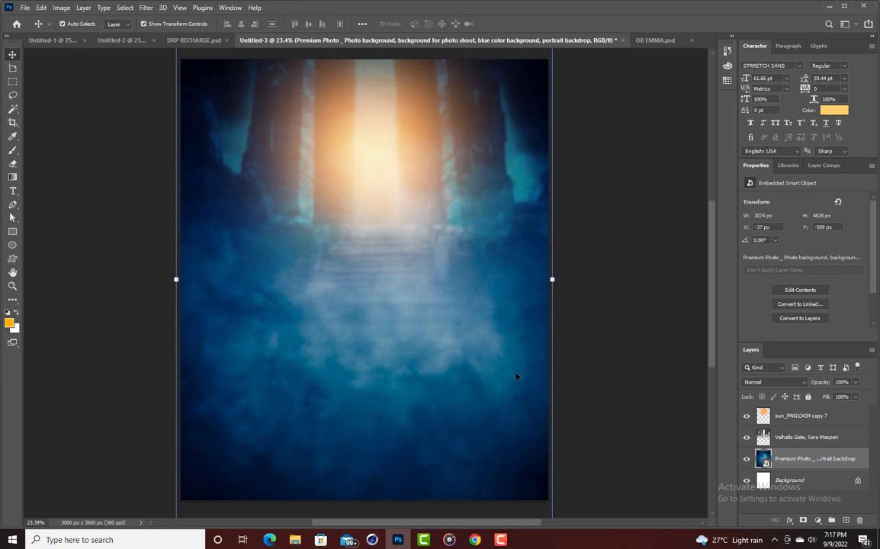
Select the Premium Photo backdrop layer in the Layers panel.
{"action": "scroll", "coordinate": [450, 280], "scroll_direction": "down", "scroll_amount": 2}
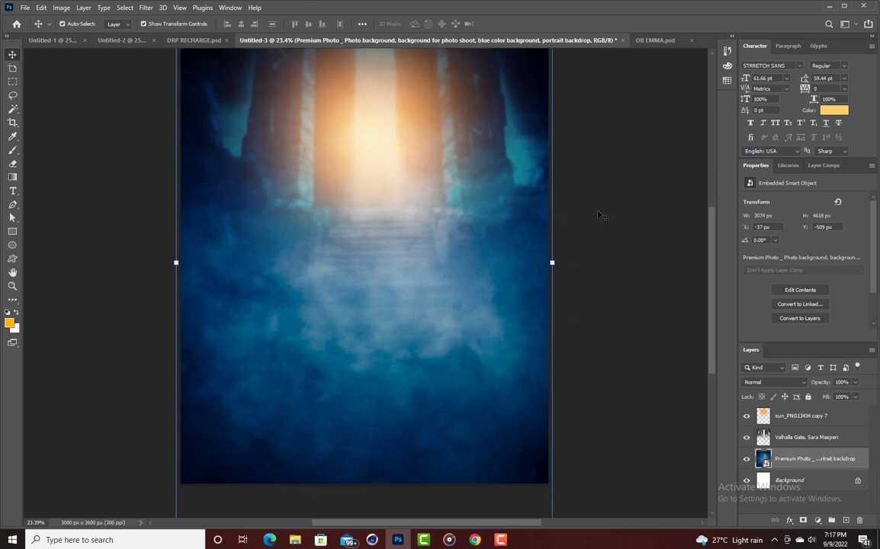
{"action": "scroll", "coordinate": [213, 313], "scroll_direction": "up", "scroll_amount": 1}
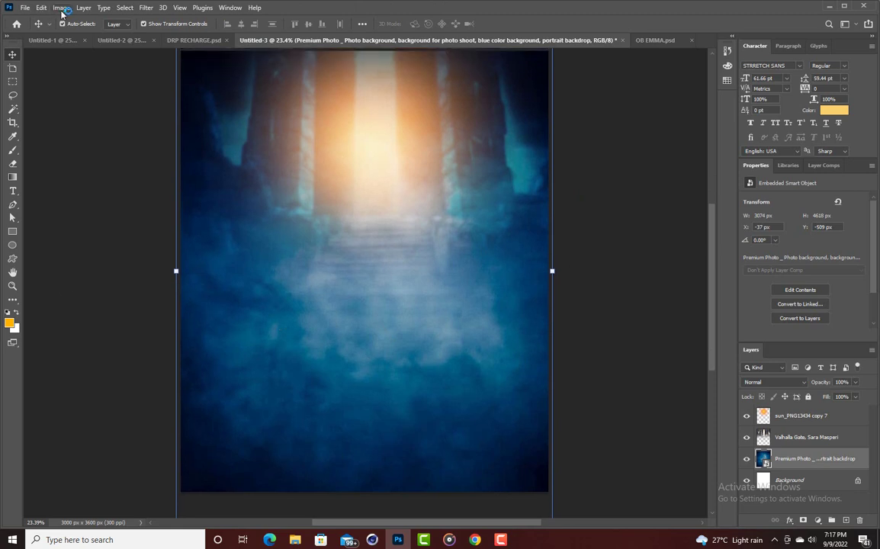
{"action": "left_click", "coordinate": [251, 261]}
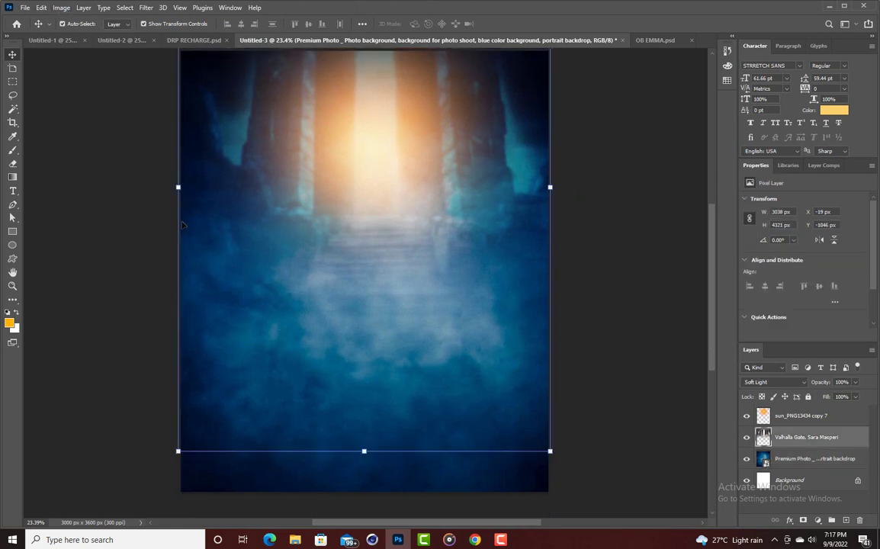
{"action": "left_click", "coordinate": [416, 478]}
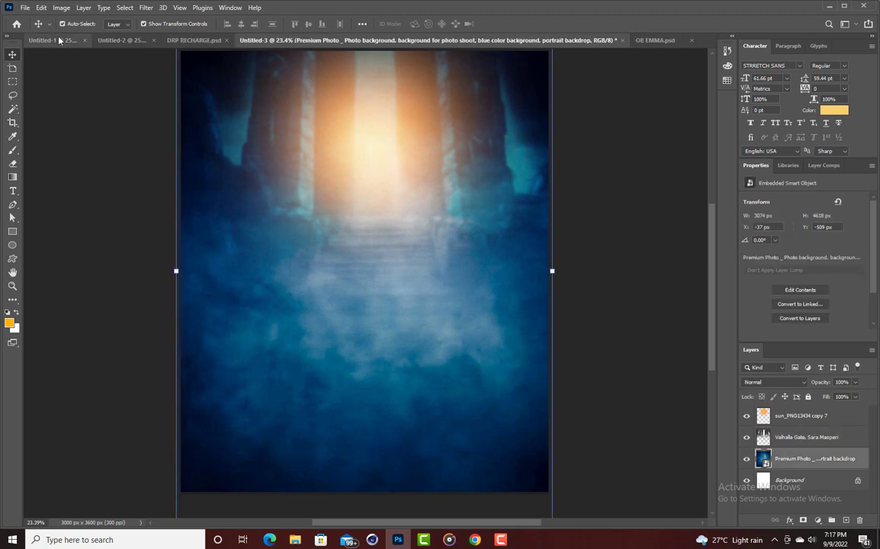
Apply a Levels adjustment to the backdrop with the black input point at 20.
{"action": "left_click", "coordinate": [62, 10]}
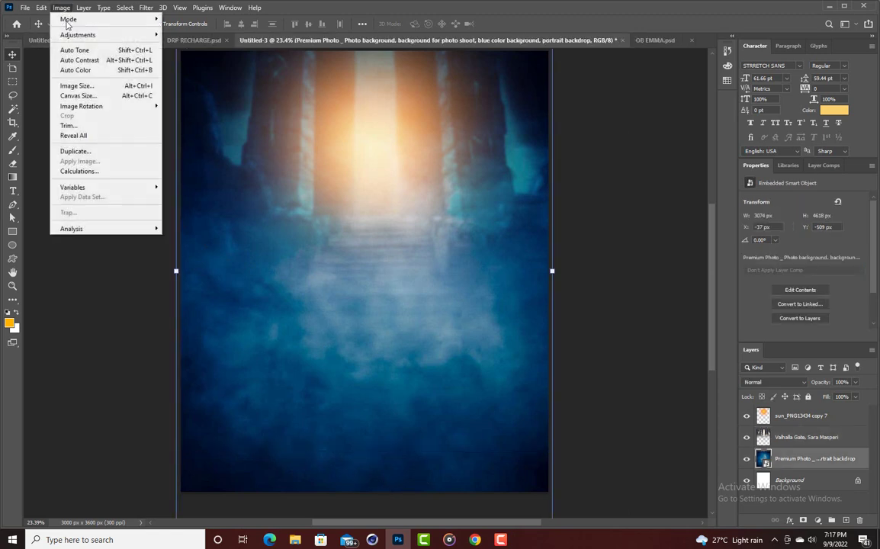
{"action": "left_click", "coordinate": [62, 8]}
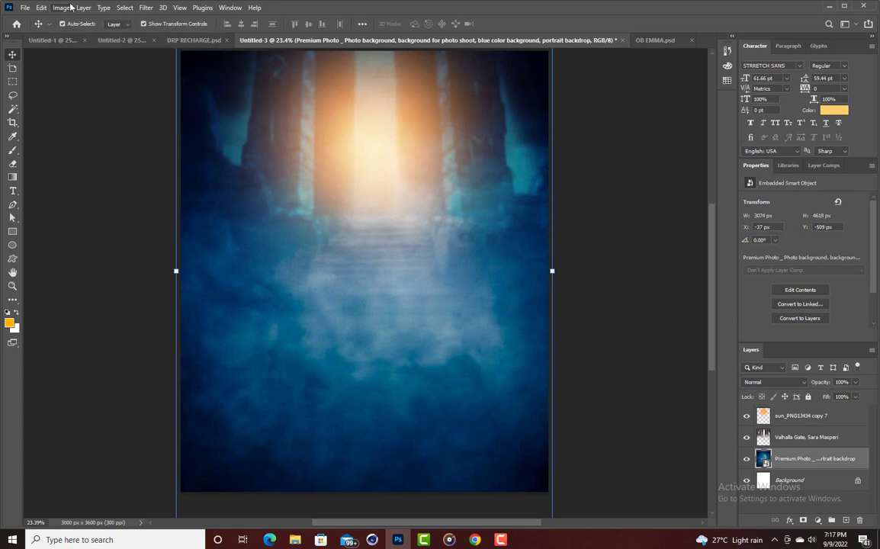
{"action": "left_click", "coordinate": [63, 9]}
{"action": "mouse_move", "coordinate": [99, 35]}
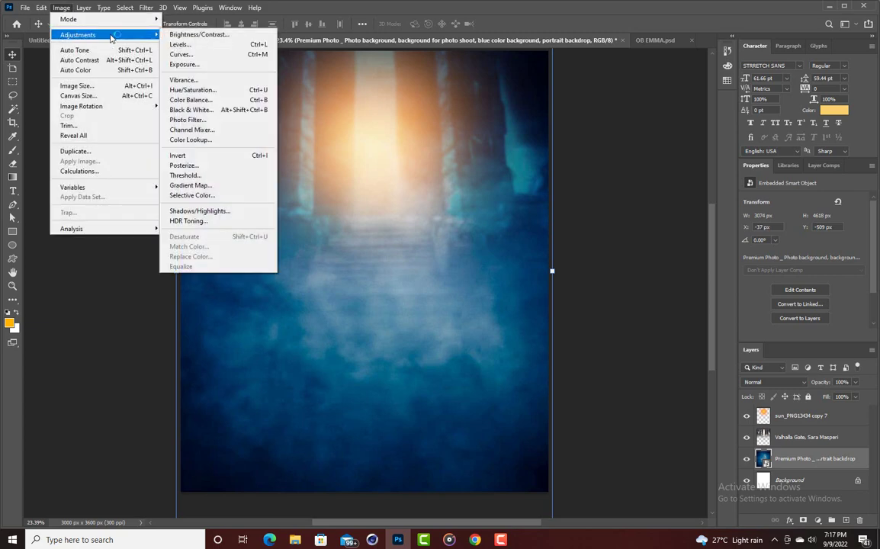
{"action": "left_click", "coordinate": [191, 47]}
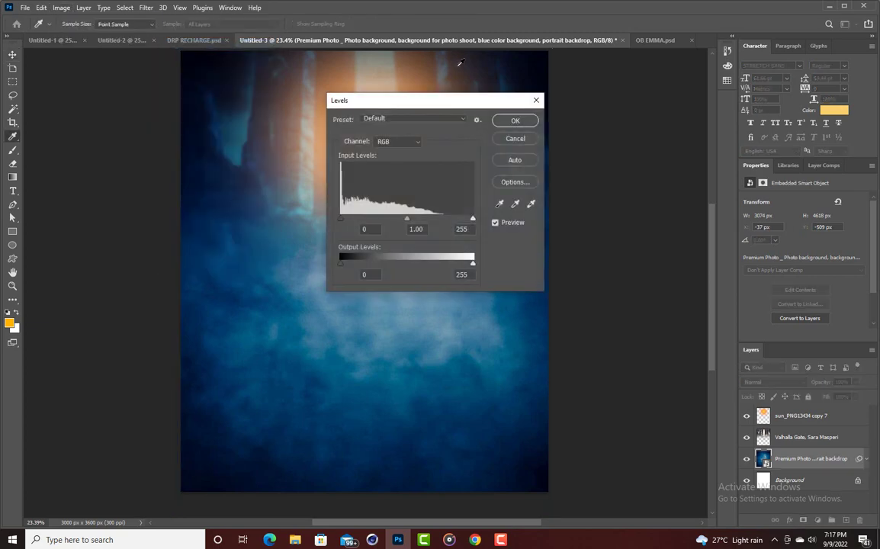
{"action": "left_click_drag", "start_coordinate": [460, 102], "coordinate": [702, 75]}
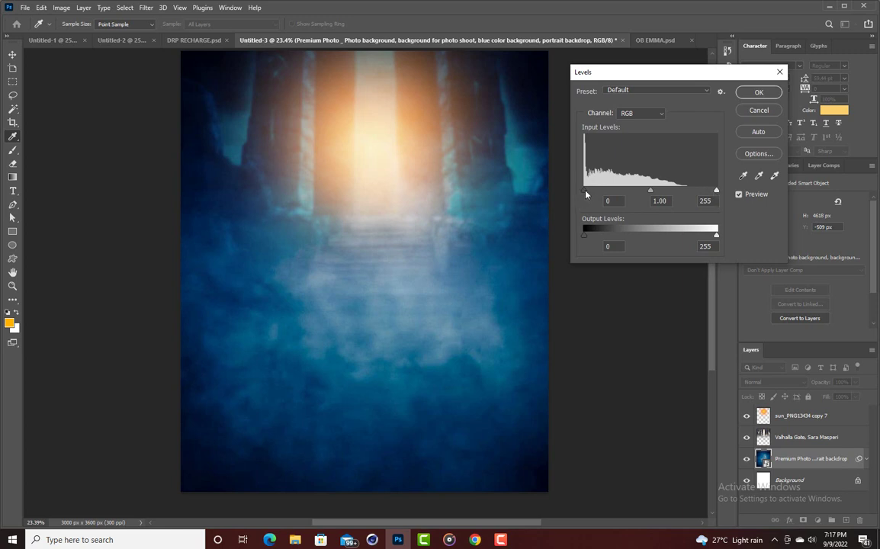
{"action": "left_click_drag", "start_coordinate": [584, 192], "coordinate": [586, 192]}
{"action": "left_click_drag", "start_coordinate": [589, 195], "coordinate": [592, 194]}
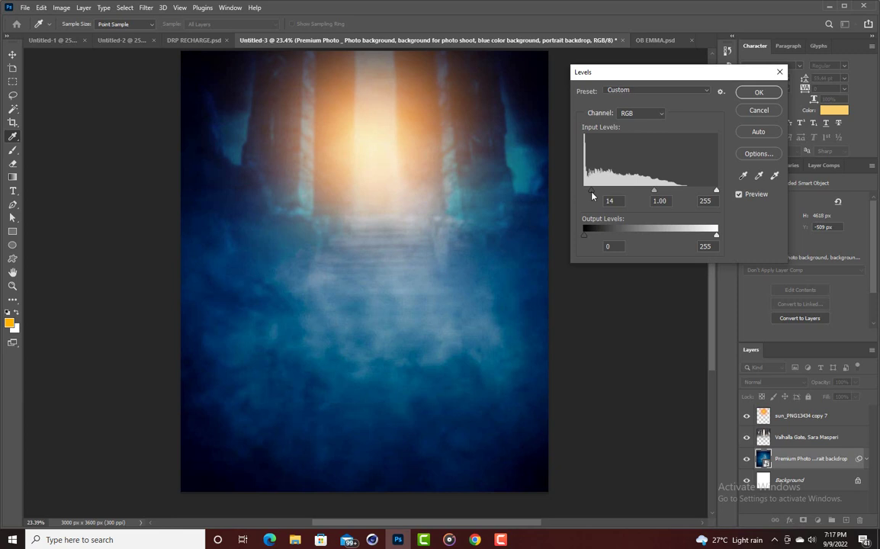
{"action": "left_click_drag", "start_coordinate": [591, 195], "coordinate": [596, 197]}
{"action": "left_click", "coordinate": [758, 91]}
{"action": "key", "text": "v"}
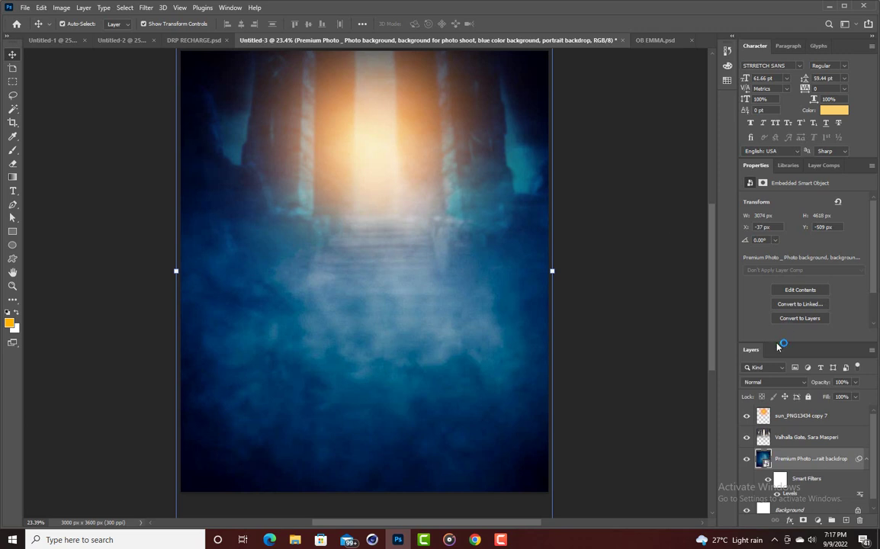
Lock the sun glow, Valhalla Gate and Premium Photo backdrop layers.
{"action": "left_click", "coordinate": [812, 415]}
{"action": "left_click", "coordinate": [818, 434], "text": "shift"}
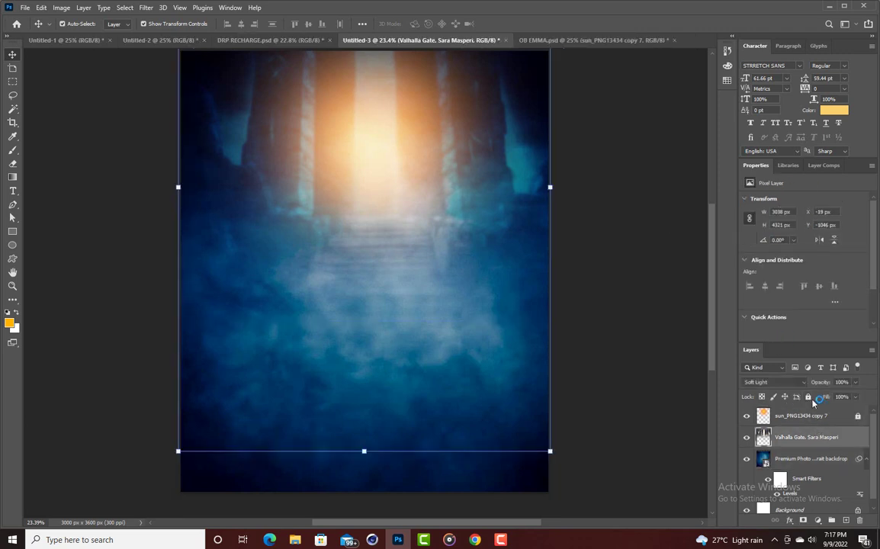
{"action": "key", "text": "ctrl+slash"}
{"action": "left_click", "coordinate": [818, 437]}
{"action": "left_click", "coordinate": [818, 461]}
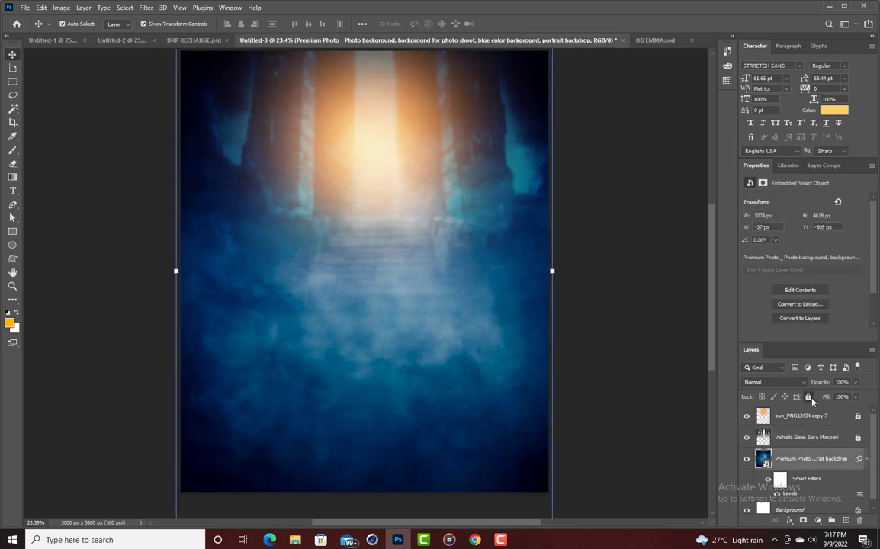
{"action": "key", "text": "ctrl+slash"}
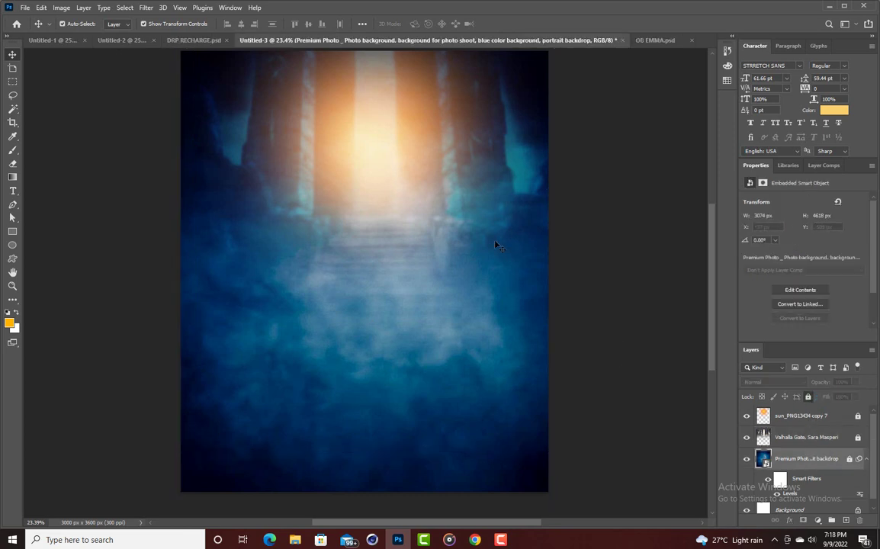
Set the Type tool's font to Choplin with the Black style.
{"action": "left_click", "coordinate": [14, 196]}
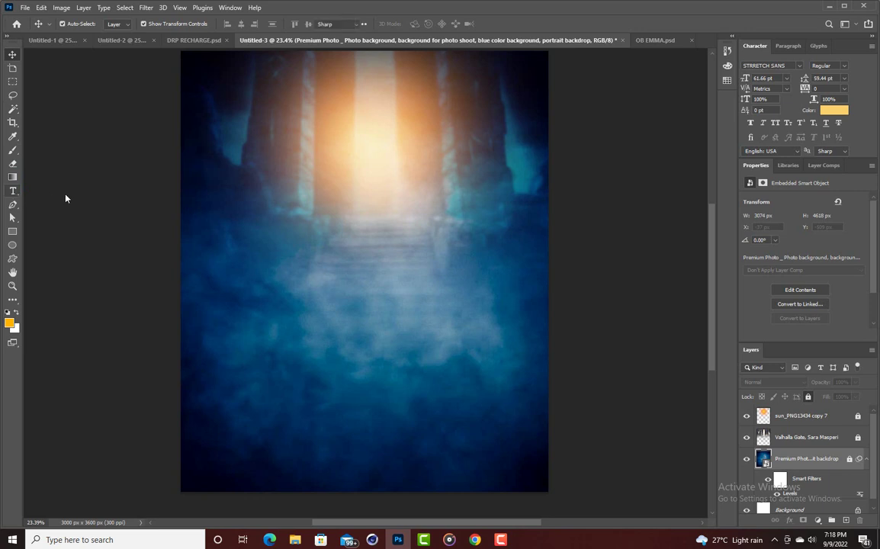
{"action": "left_click", "coordinate": [799, 65]}
{"action": "key", "text": "Down"}
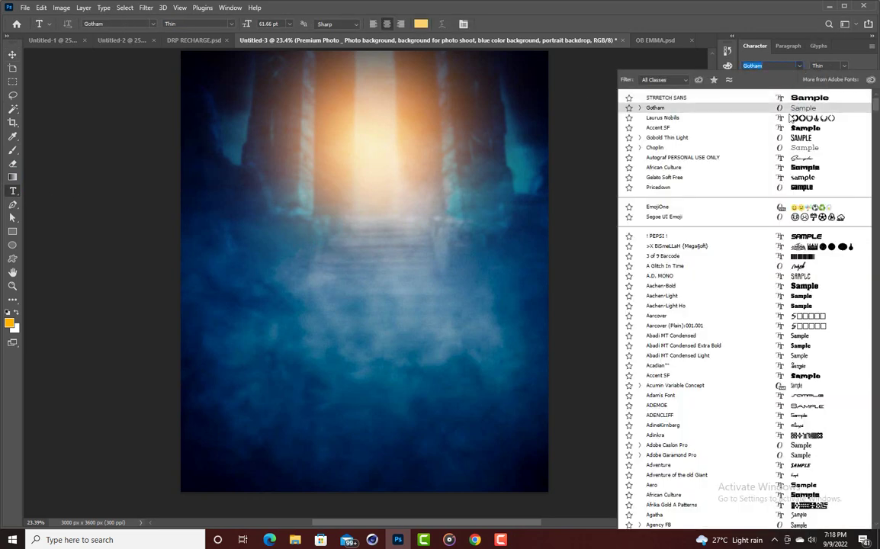
{"action": "key", "text": "Down"}
{"action": "key", "text": "Down"}
{"action": "key", "text": "Down"}
{"action": "key", "text": "Down"}
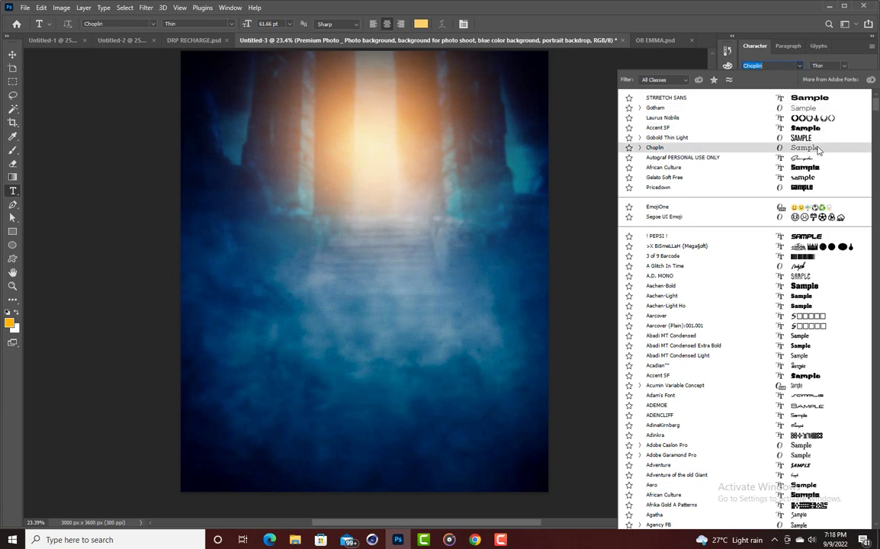
{"action": "left_click", "coordinate": [816, 149]}
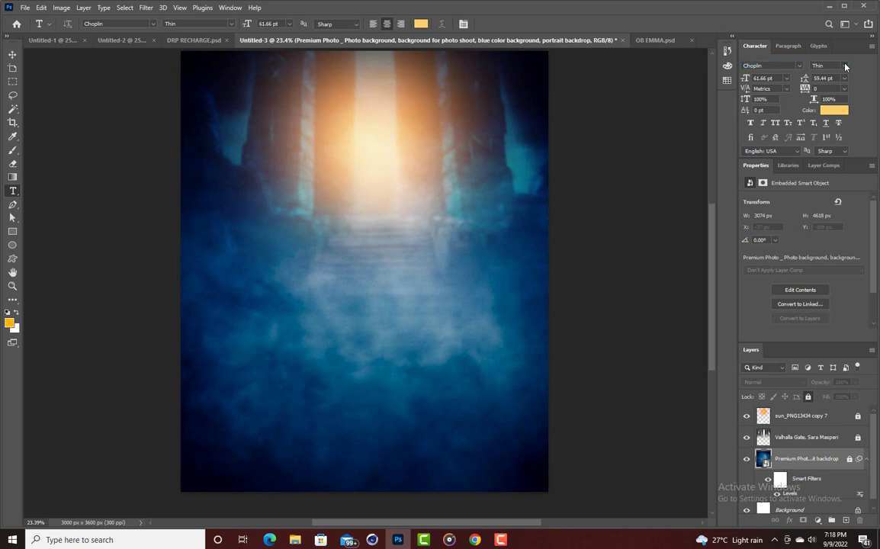
{"action": "left_click", "coordinate": [845, 67]}
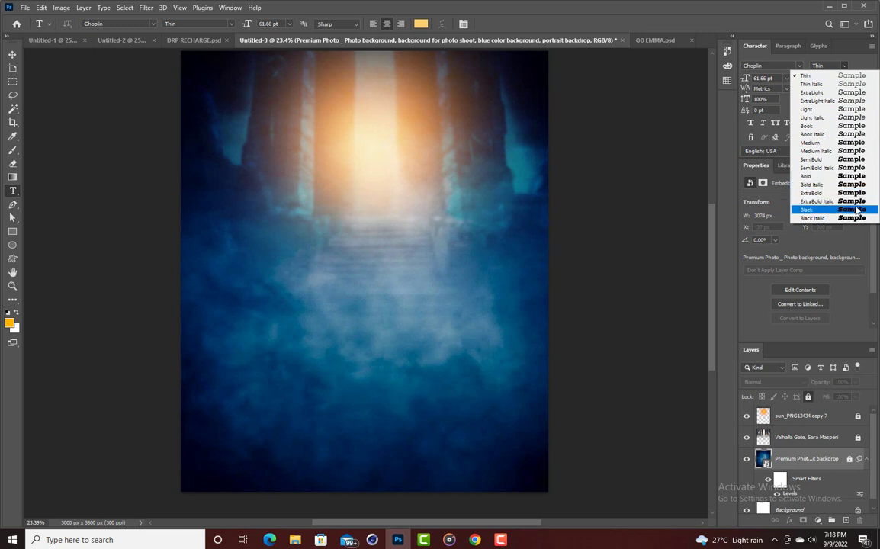
{"action": "left_click", "coordinate": [856, 218]}
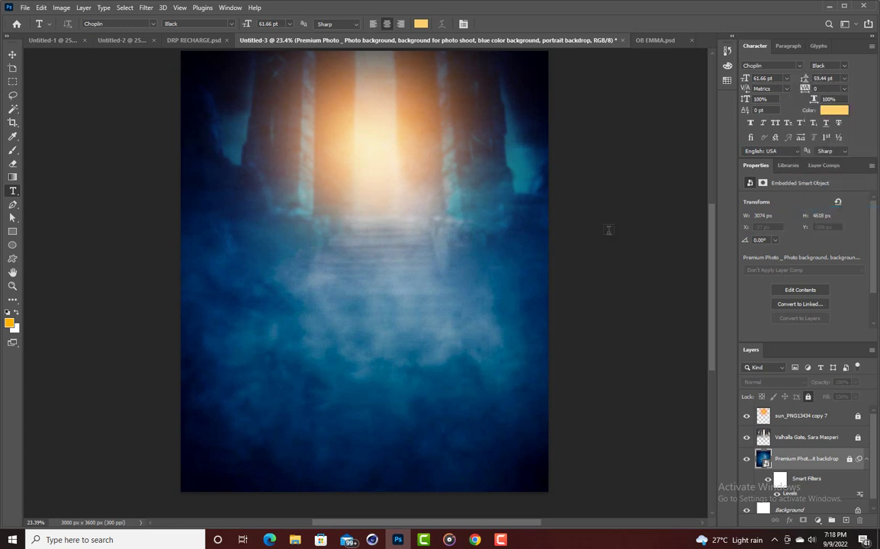
Set the text colour to pure white (#ffffff).
{"action": "left_click", "coordinate": [420, 24]}
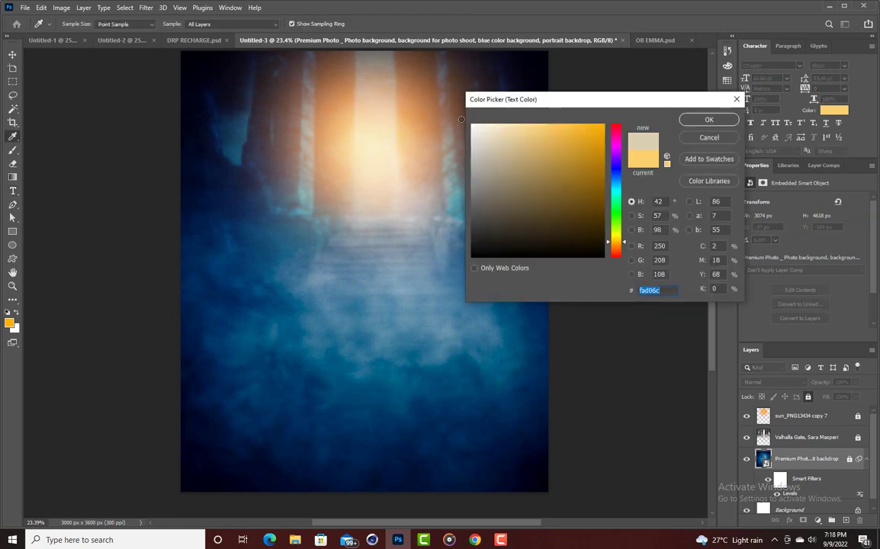
{"action": "left_click", "coordinate": [489, 134]}
{"action": "left_click_drag", "start_coordinate": [488, 134], "coordinate": [435, 118]}
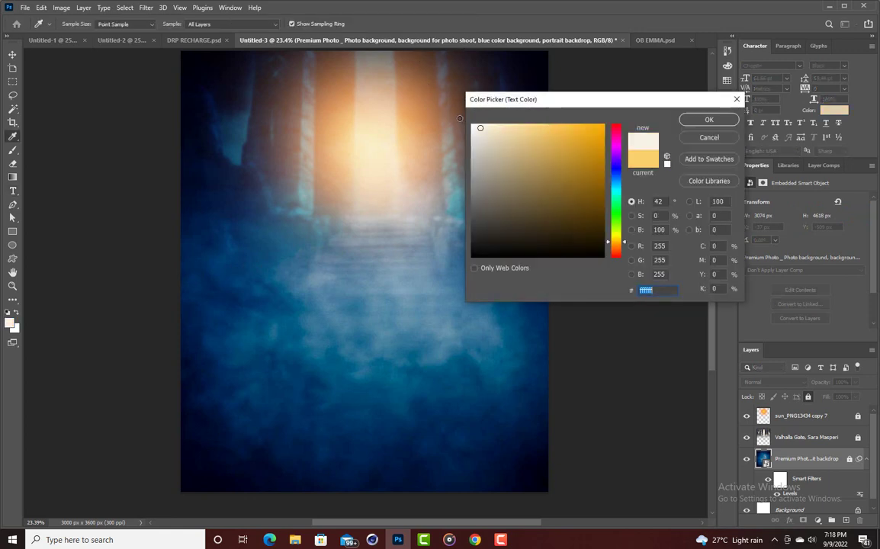
{"action": "left_click", "coordinate": [705, 120]}
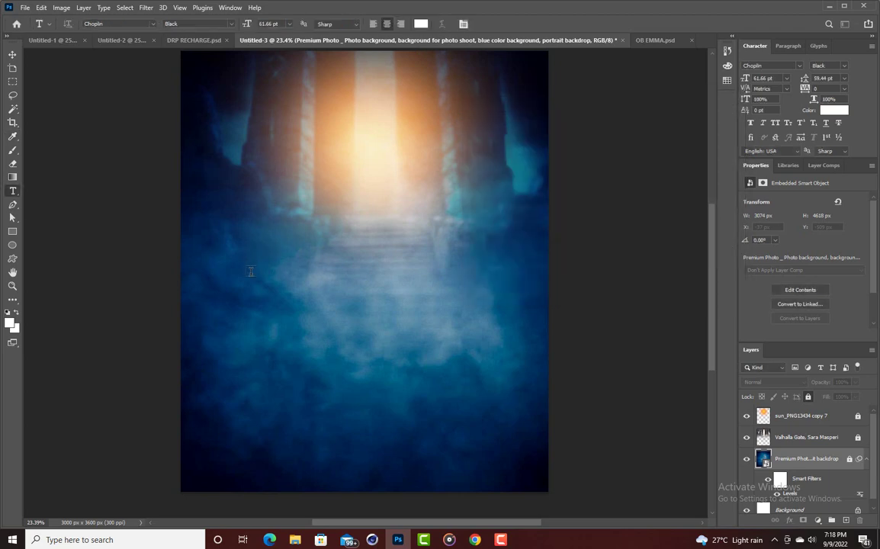
Place Lorem Ipsum placeholder text, centre it and move its layer to the top.
{"action": "left_click", "coordinate": [321, 264]}
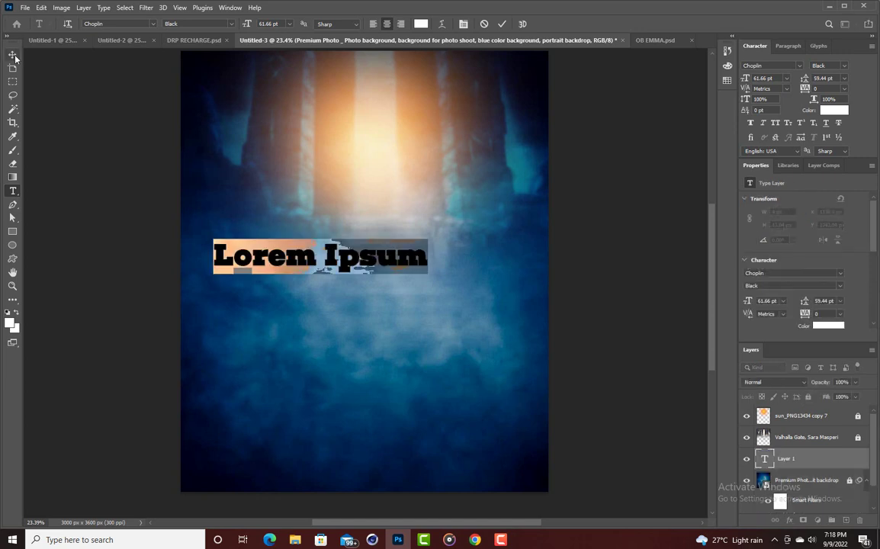
{"action": "left_click", "coordinate": [371, 238]}
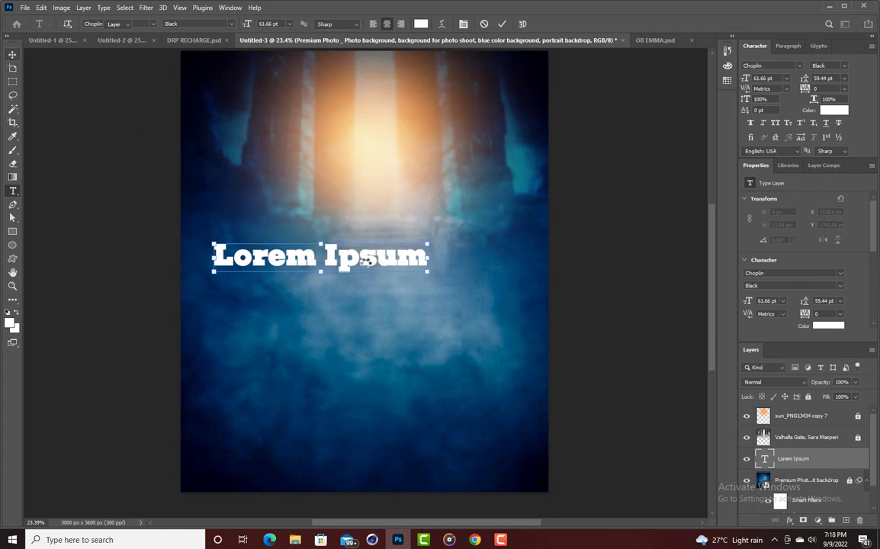
{"action": "key", "text": "ctrl+Return"}
{"action": "left_click_drag", "start_coordinate": [364, 255], "coordinate": [411, 265]}
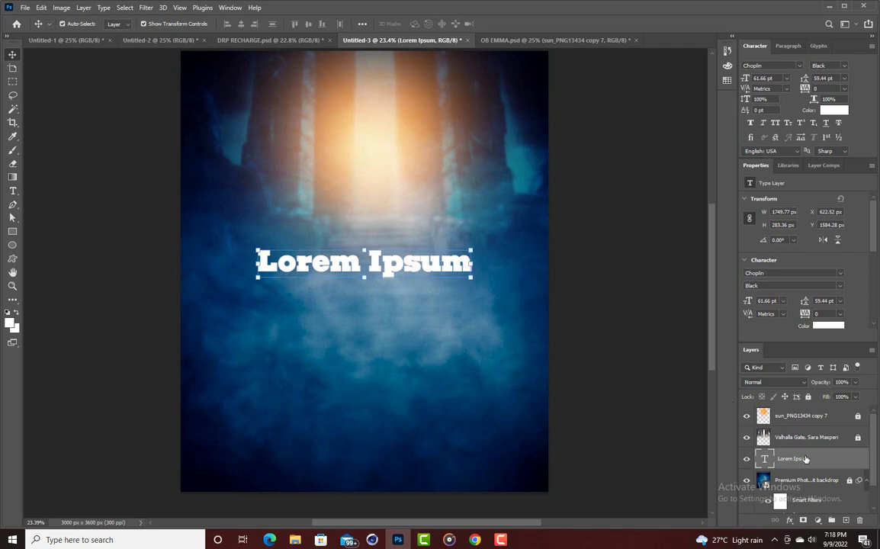
{"action": "left_click_drag", "start_coordinate": [804, 458], "coordinate": [794, 412]}
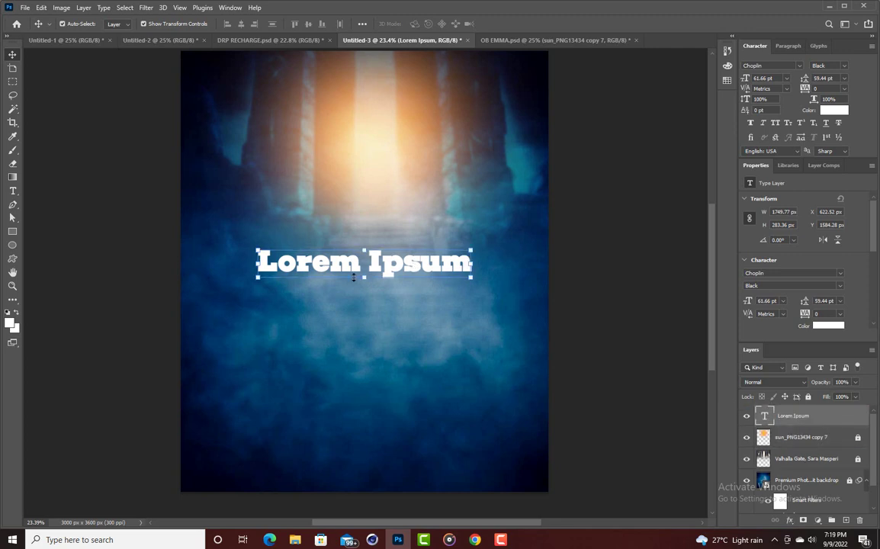
Replace the placeholder with the two-line title RECH / ARGE.
{"action": "double_click", "coordinate": [398, 263]}
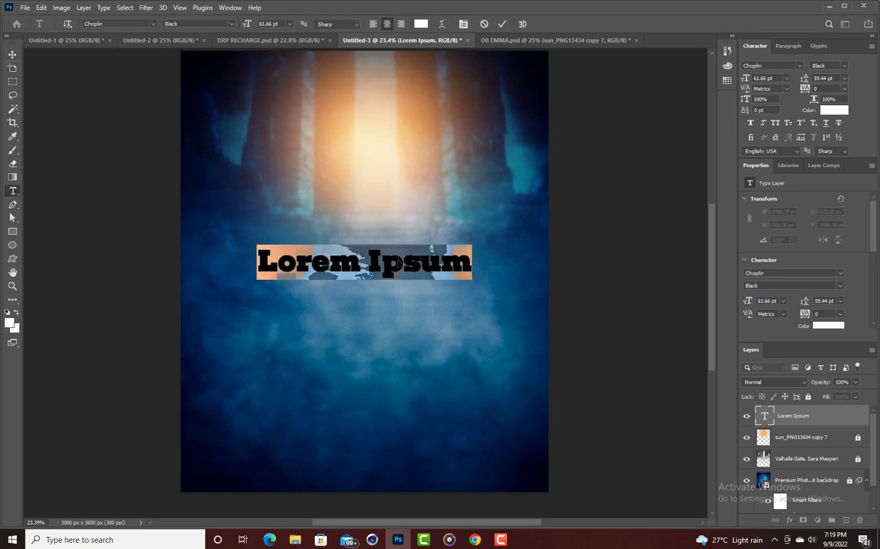
{"action": "type", "text": "re"}
{"action": "key", "text": "BackSpace"}
{"action": "key", "text": "BackSpace"}
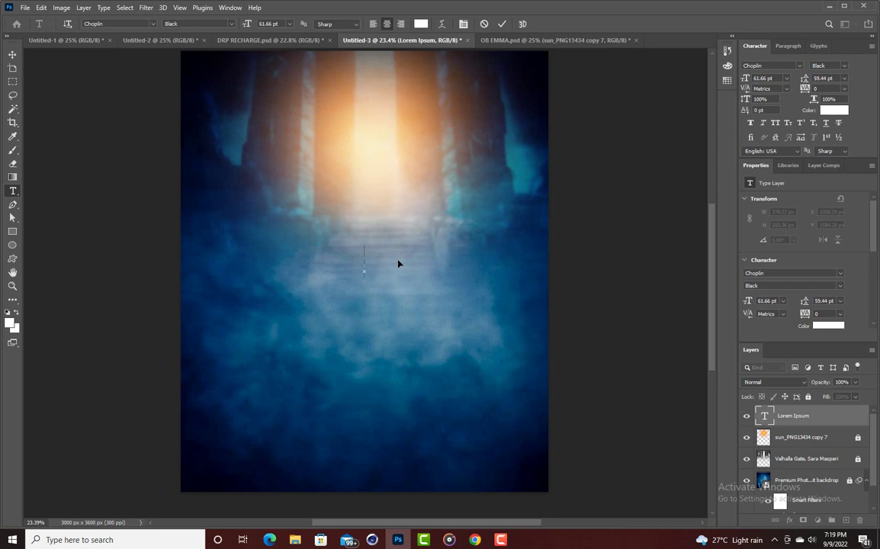
{"action": "type", "text": "RE"}
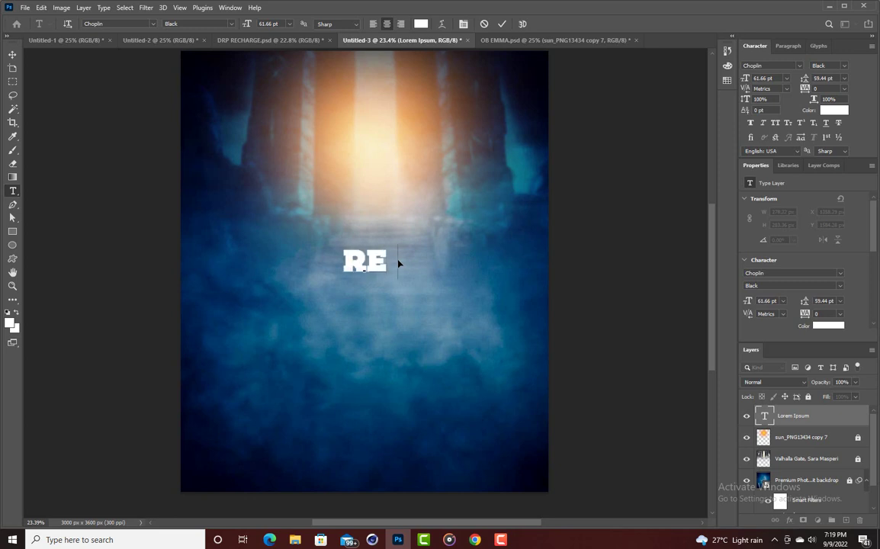
{"action": "type", "text": "CJ"}
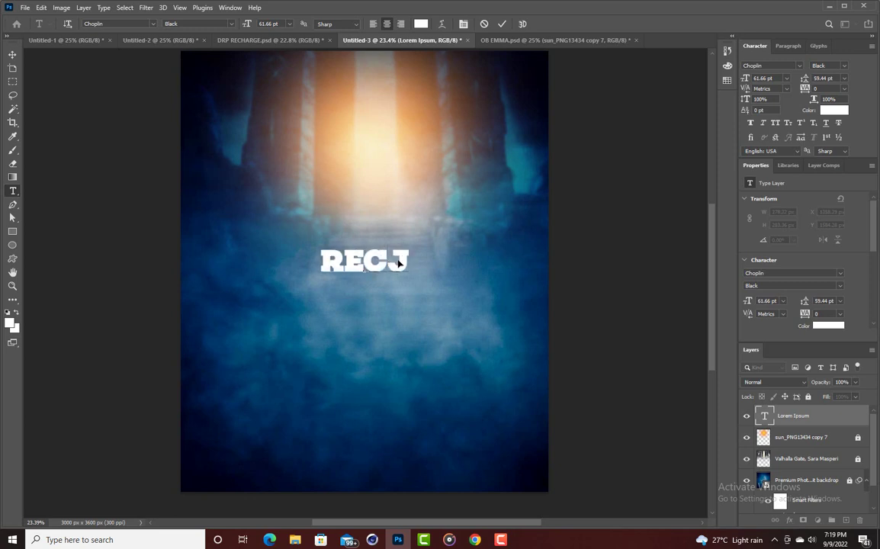
{"action": "key", "text": "BackSpace"}
{"action": "type", "text": "H"}
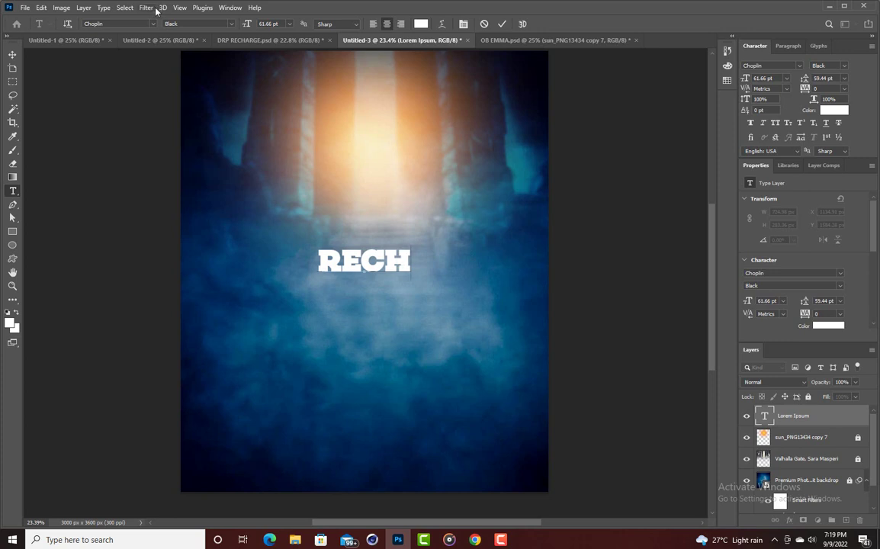
{"action": "type", "text": "AR"}
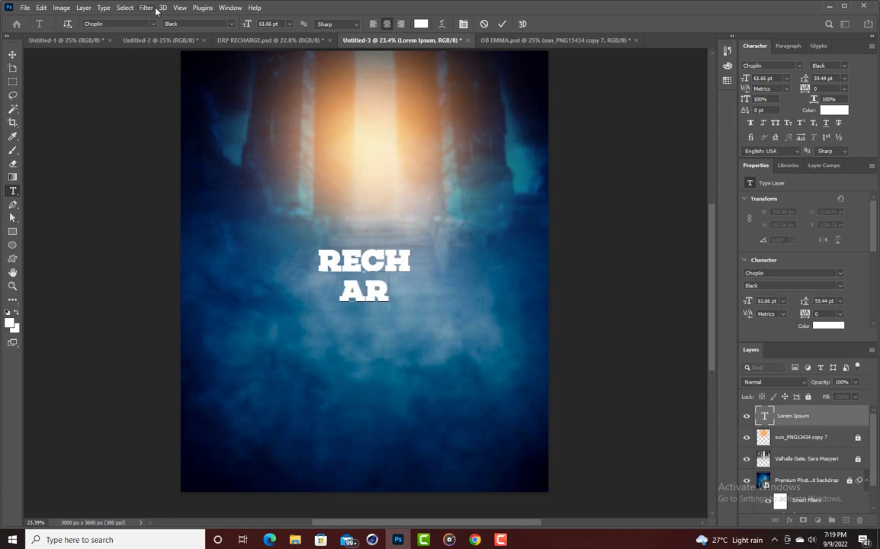
{"action": "type", "text": "GE"}
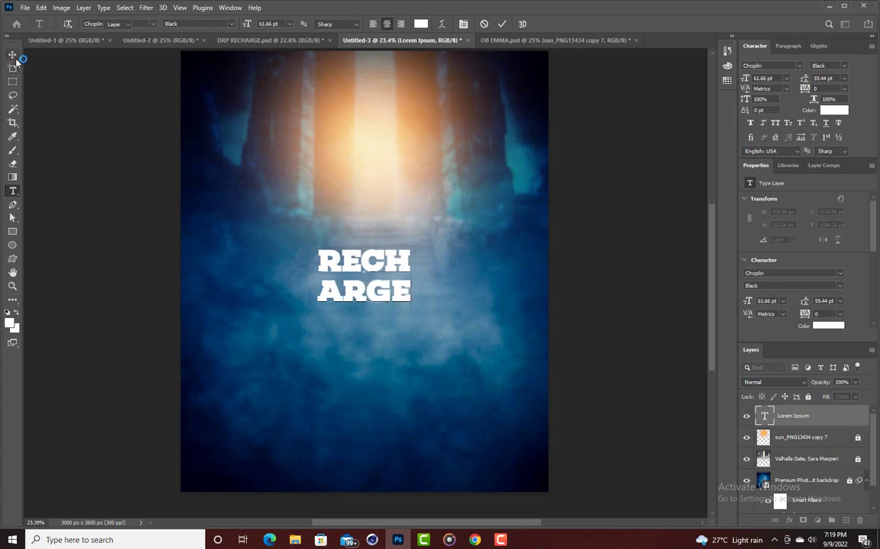
{"action": "left_click", "coordinate": [15, 55]}
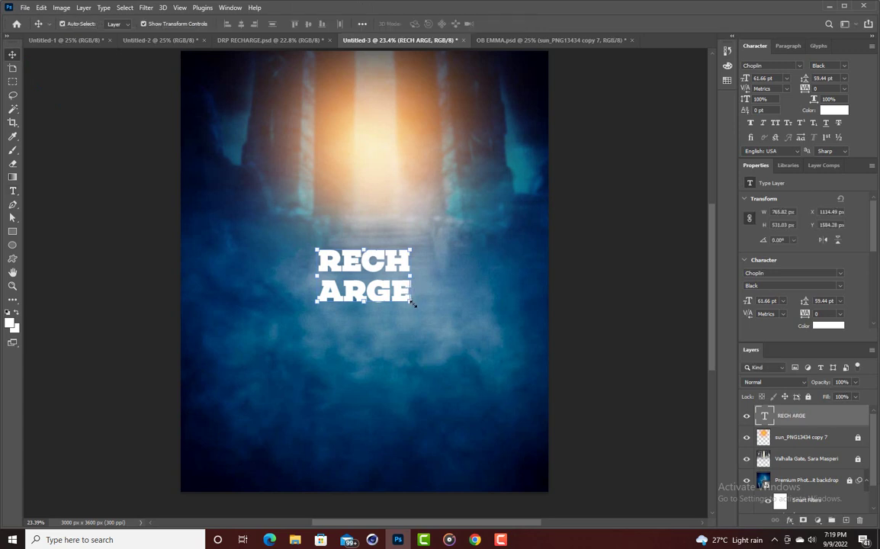
Scale up the title, tighten its leading, and move it lower onto the centre line.
{"action": "mouse_move", "coordinate": [412, 303]}
{"action": "left_mouse_down"}
{"action": "mouse_move", "coordinate": [442, 336]}
{"action": "mouse_move", "coordinate": [496, 359]}
{"action": "mouse_move", "coordinate": [402, 303]}
{"action": "left_mouse_up"}
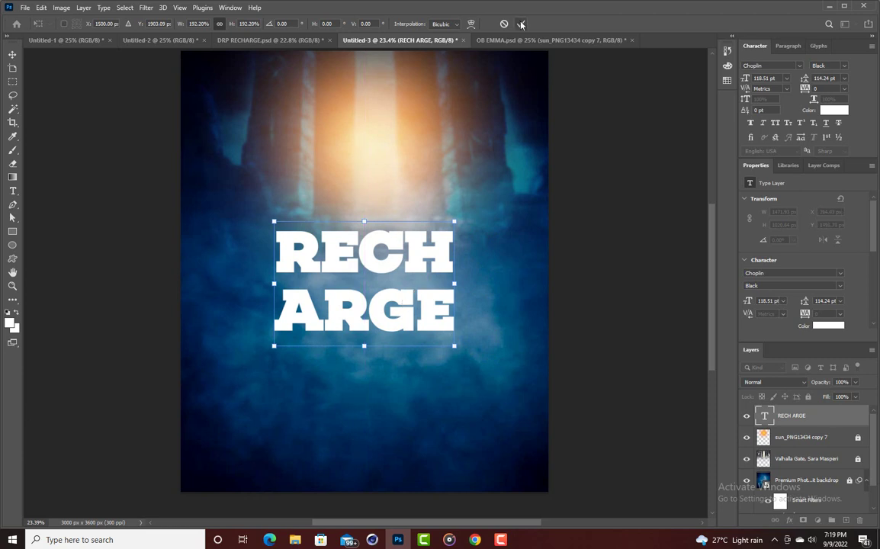
{"action": "key", "text": "Return"}
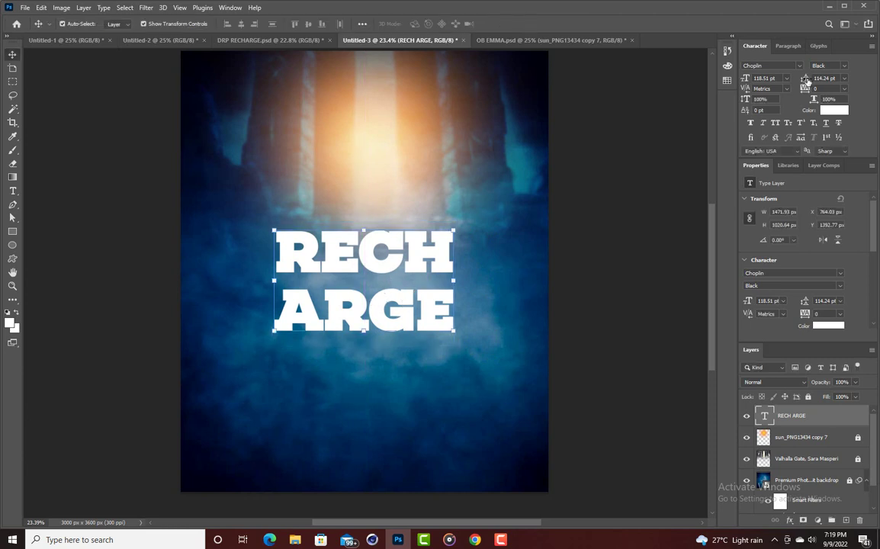
{"action": "left_click_drag", "start_coordinate": [804, 80], "coordinate": [795, 79]}
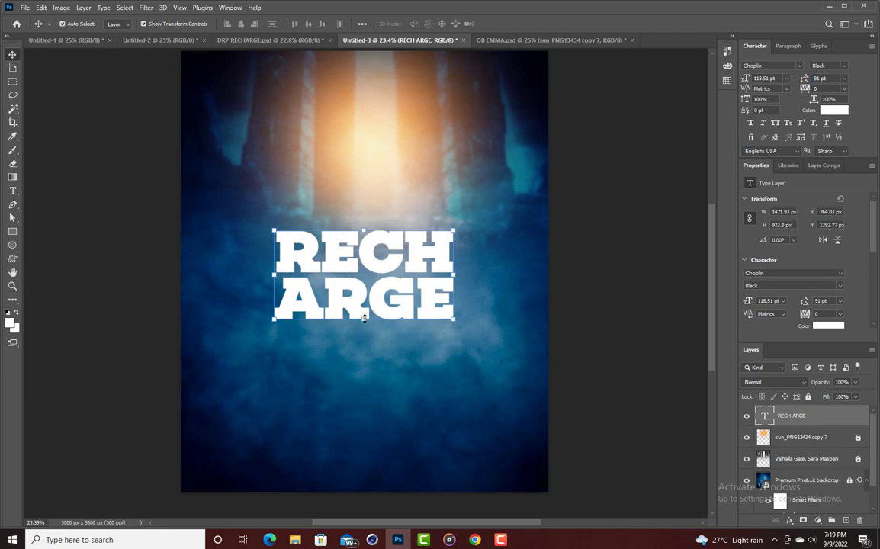
{"action": "left_click_drag", "start_coordinate": [363, 321], "coordinate": [365, 379]}
{"action": "mouse_move", "coordinate": [388, 289]}
{"action": "left_mouse_down"}
{"action": "mouse_move", "coordinate": [389, 278]}
{"action": "mouse_move", "coordinate": [390, 287]}
{"action": "left_mouse_up"}
{"action": "left_click", "coordinate": [521, 24]}
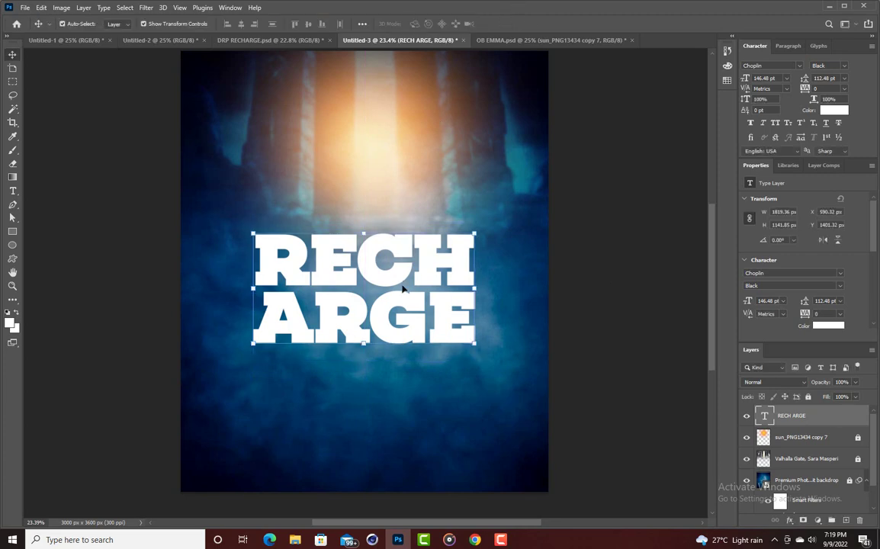
Enlarge the title a little more and shift it slightly lower.
{"action": "left_click", "coordinate": [364, 343]}
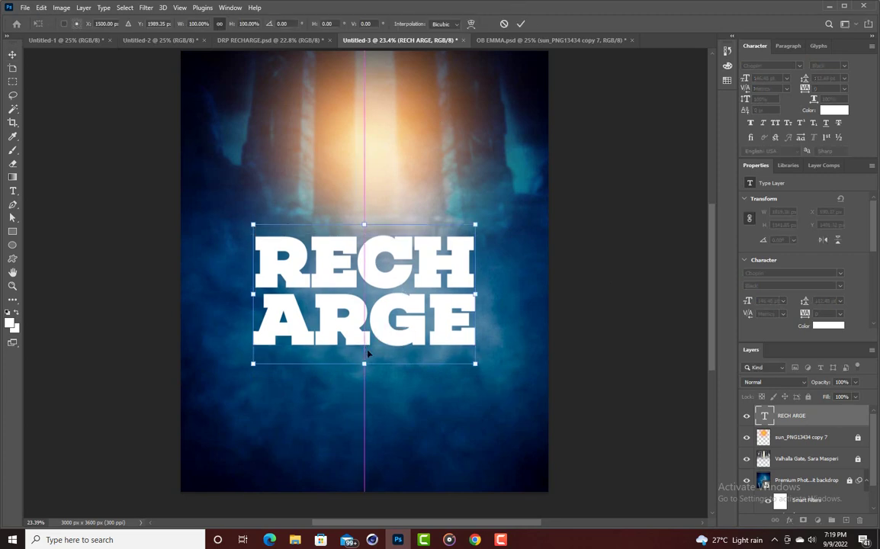
{"action": "left_click_drag", "start_coordinate": [366, 371], "coordinate": [364, 369]}
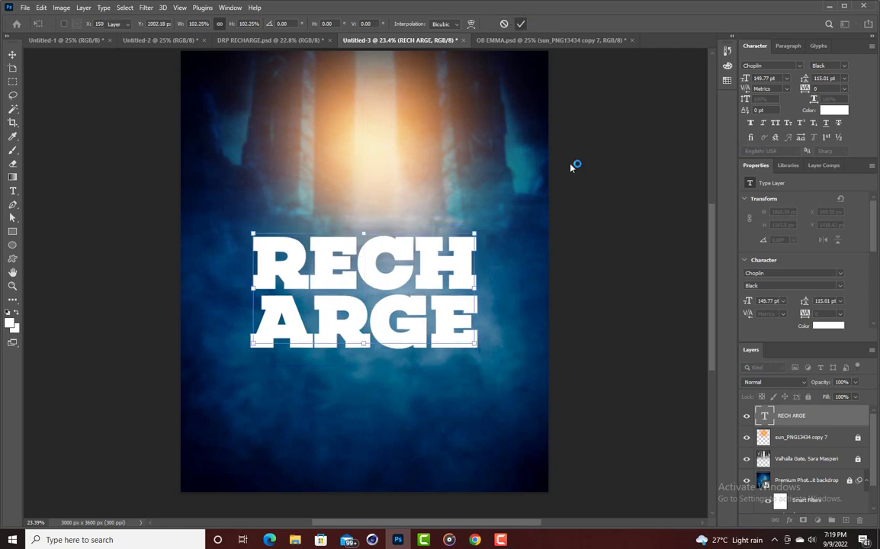
{"action": "key", "text": "Return"}
{"action": "left_click", "coordinate": [654, 270]}
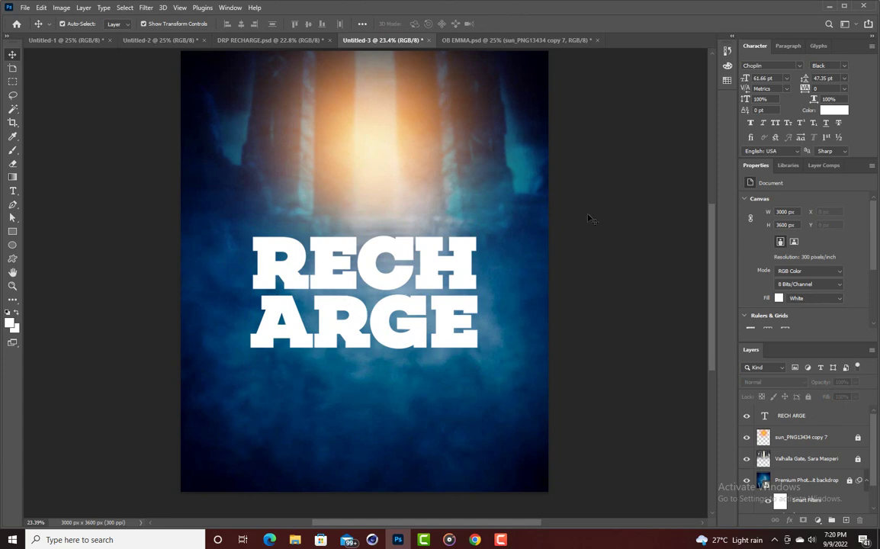
{"action": "left_click_drag", "start_coordinate": [385, 246], "coordinate": [382, 258]}
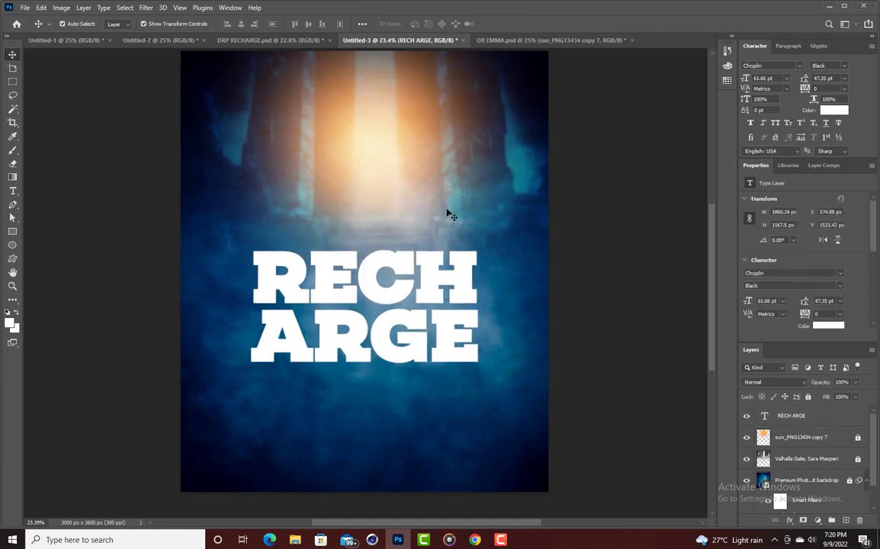
{"action": "left_click", "coordinate": [367, 364]}
Shrink the title slightly to its final size of about 94%.
{"action": "left_click", "coordinate": [365, 366]}
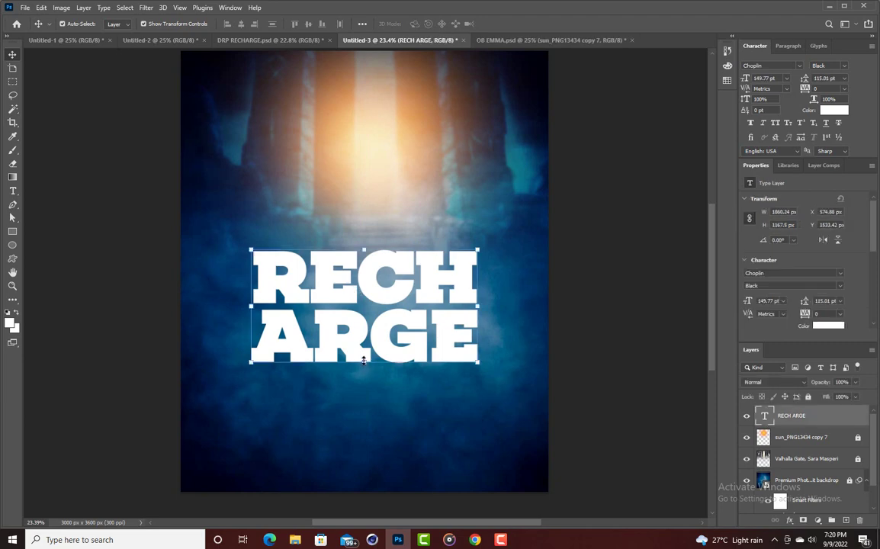
{"action": "left_click", "coordinate": [364, 359]}
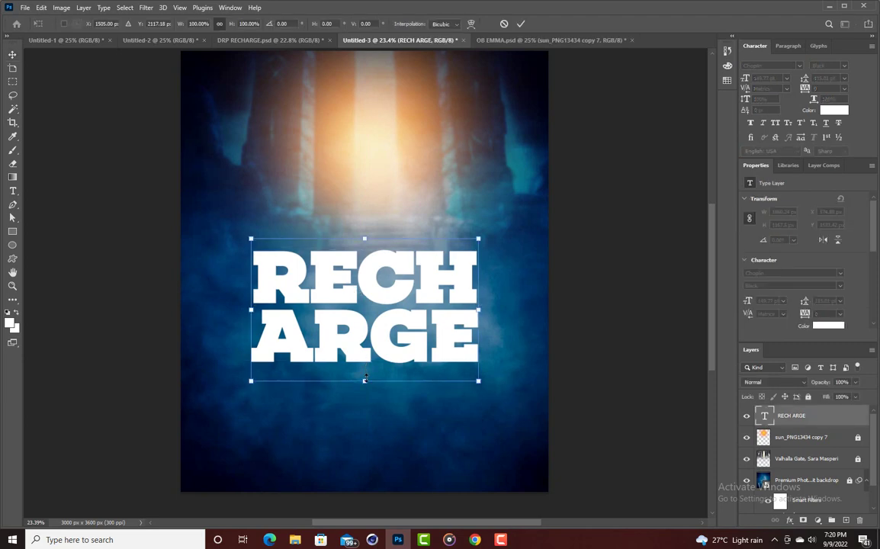
{"action": "left_click_drag", "start_coordinate": [366, 369], "coordinate": [363, 358]}
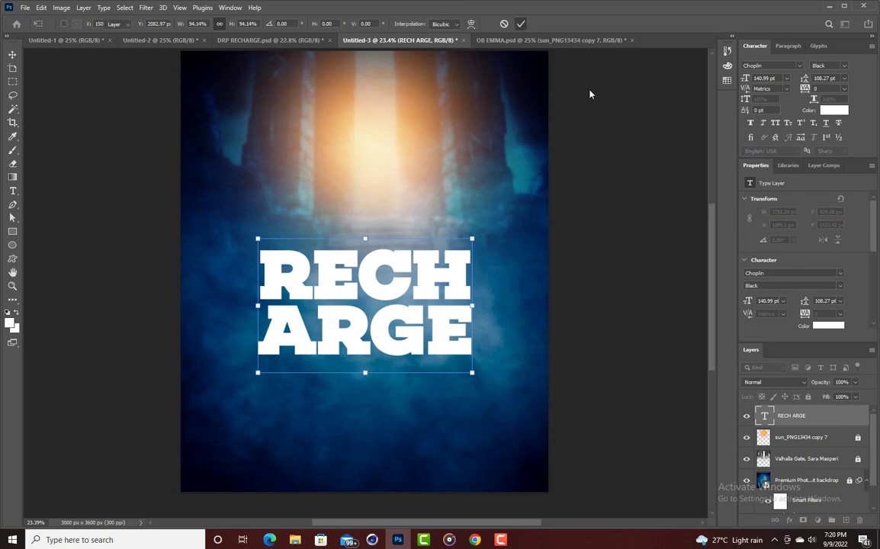
{"action": "left_click", "coordinate": [610, 141]}
{"action": "left_click", "coordinate": [609, 141]}
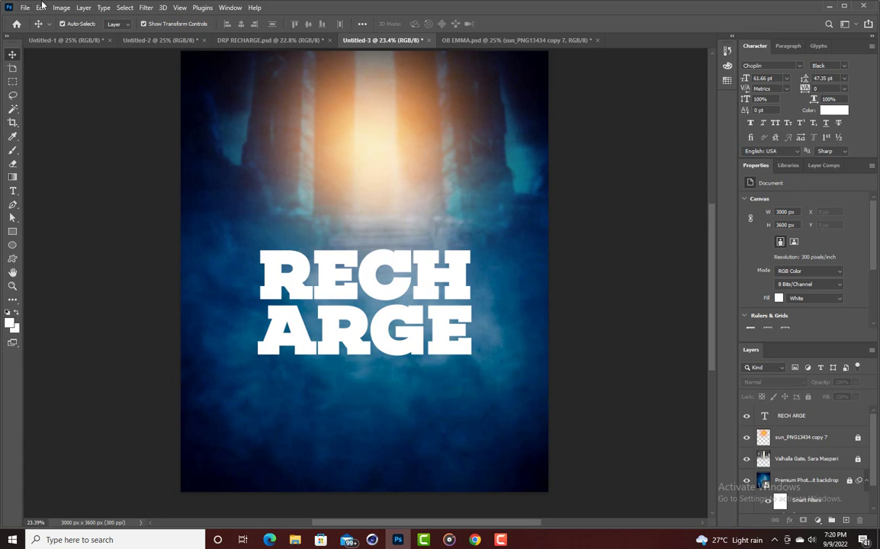
Place the black lightning bolt PNG into the poster as an embedded image.
{"action": "left_click", "coordinate": [25, 7]}
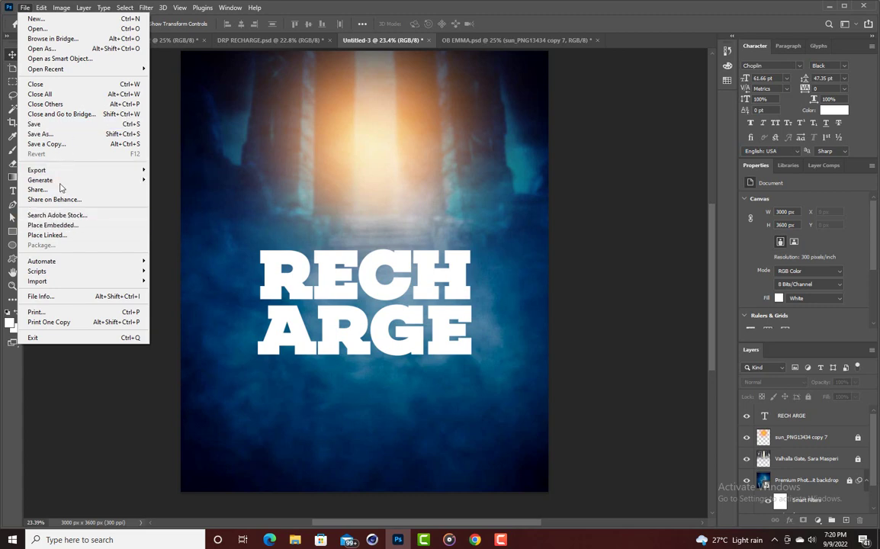
{"action": "left_click", "coordinate": [66, 225]}
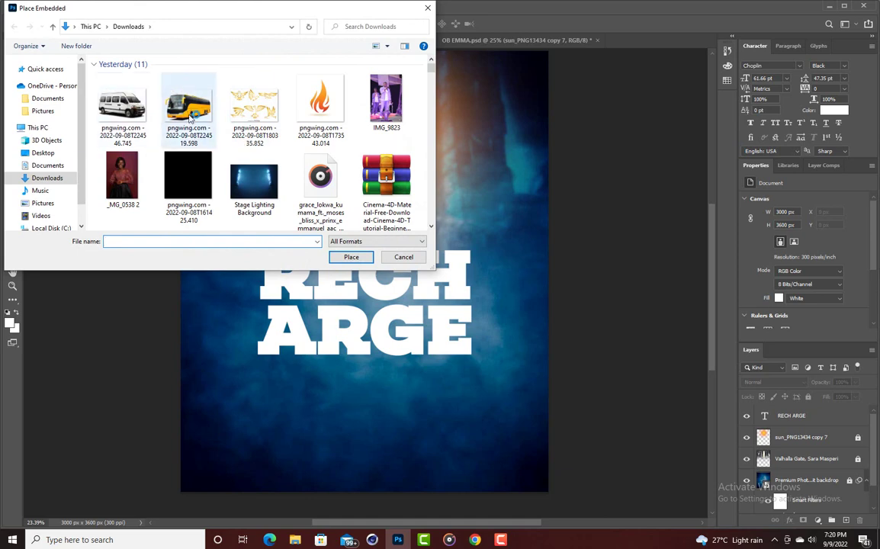
{"action": "left_click", "coordinate": [202, 179]}
{"action": "double_click", "coordinate": [202, 179]}
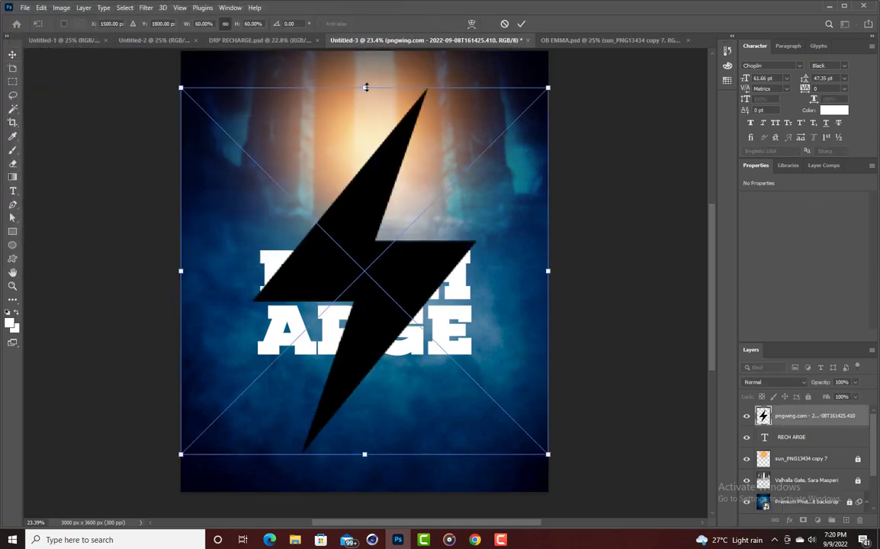
Scale the lightning bolt down to 24.94% and centre it over the title.
{"action": "left_click_drag", "start_coordinate": [364, 87], "coordinate": [364, 368]}
{"action": "left_click_drag", "start_coordinate": [374, 426], "coordinate": [372, 269]}
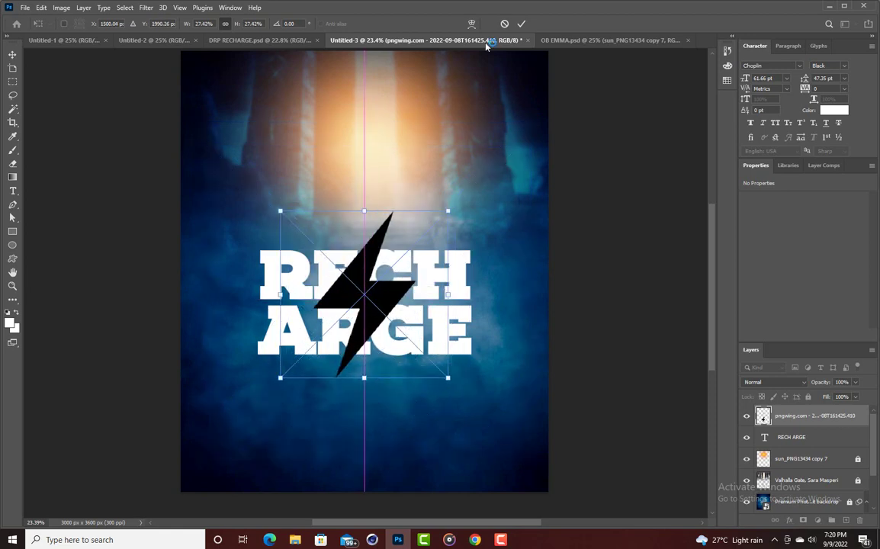
{"action": "left_click", "coordinate": [521, 24]}
{"action": "key", "text": "ctrl+t"}
{"action": "key", "text": "Return"}
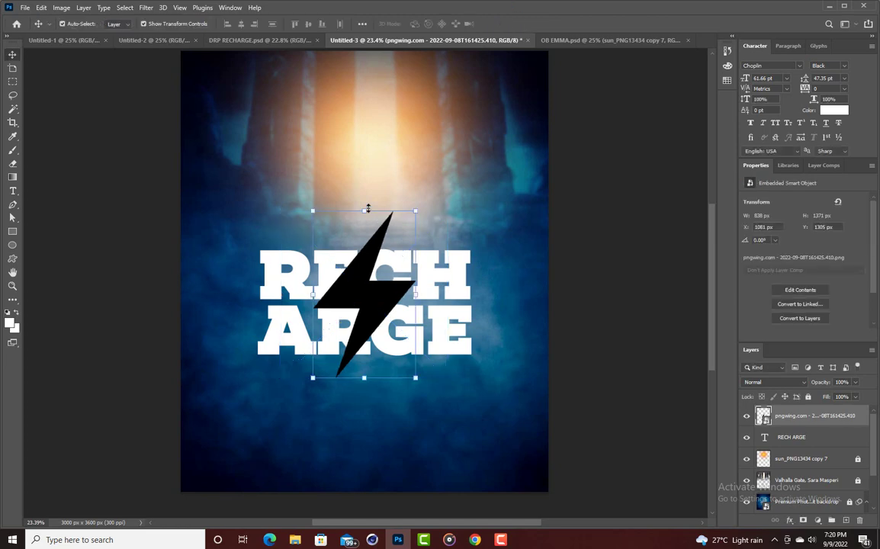
{"action": "left_click_drag", "start_coordinate": [364, 208], "coordinate": [371, 268]}
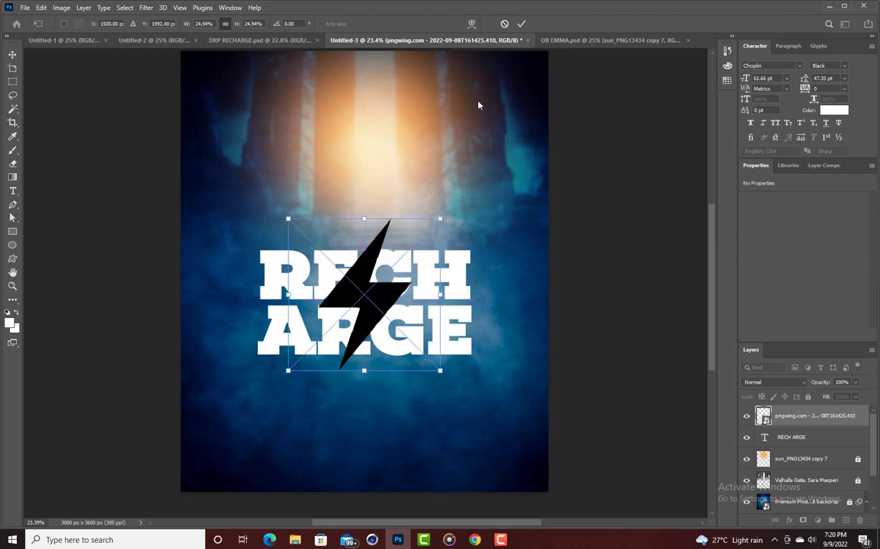
{"action": "left_click", "coordinate": [519, 24]}
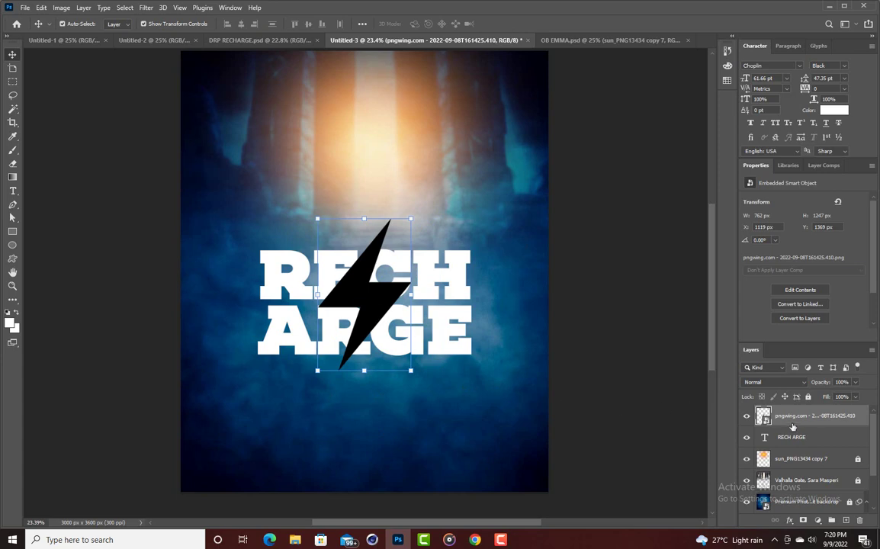
Add a red (#e60303) Color Overlay effect to the lightning bolt.
{"action": "left_click", "coordinate": [789, 520]}
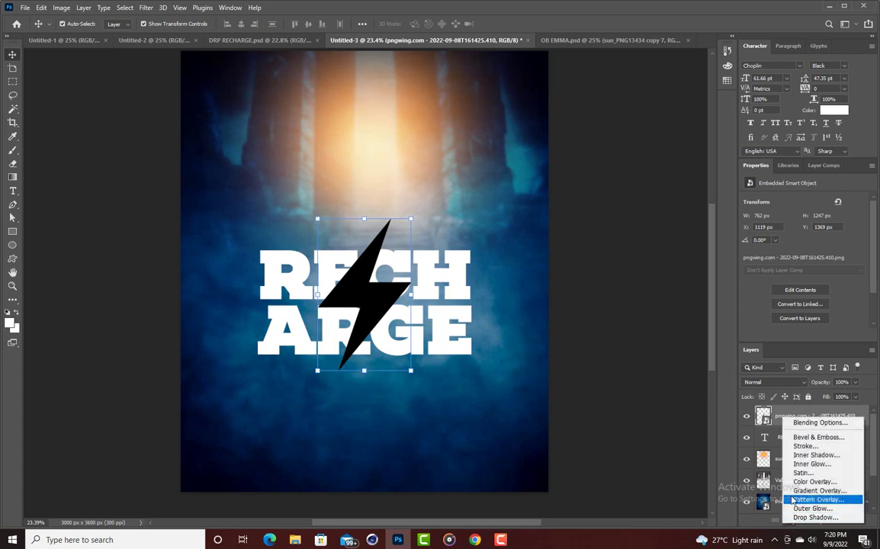
{"action": "left_click", "coordinate": [802, 481]}
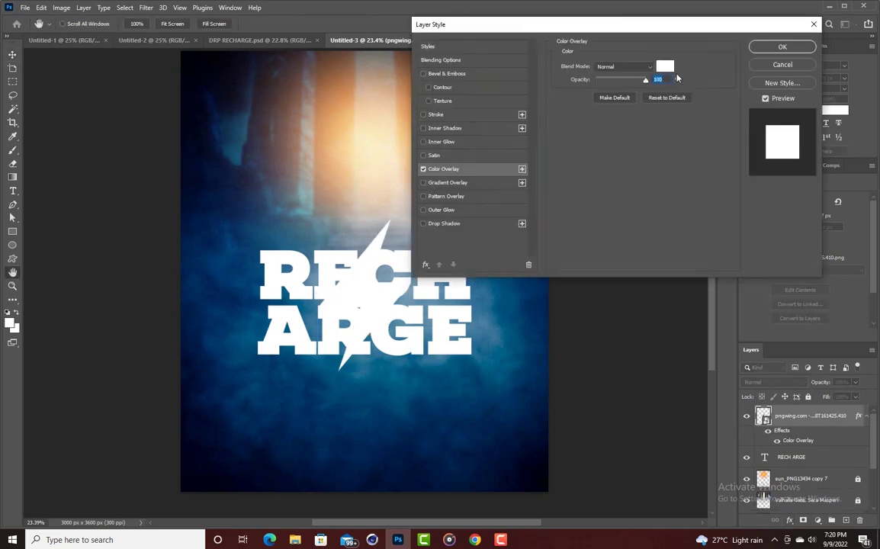
{"action": "left_click", "coordinate": [668, 70]}
{"action": "left_click", "coordinate": [603, 137]}
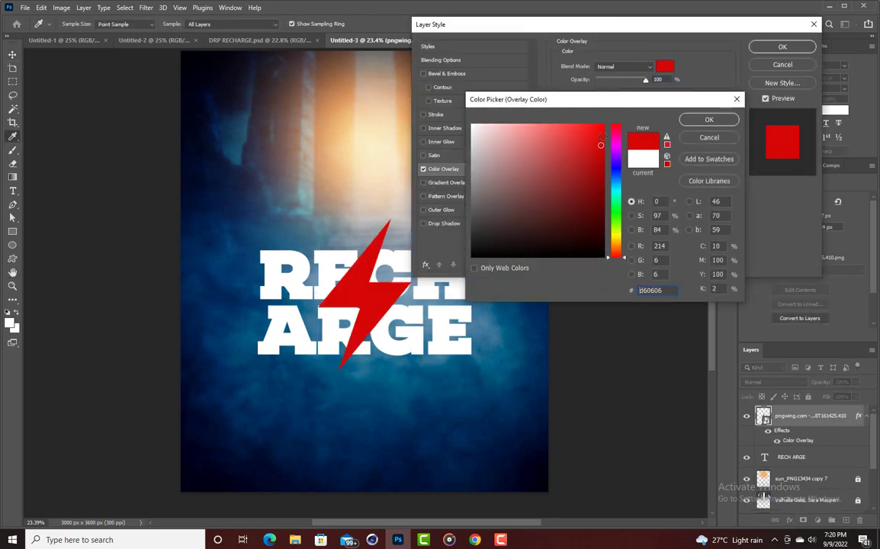
{"action": "left_click", "coordinate": [708, 120]}
{"action": "key", "text": "Return"}
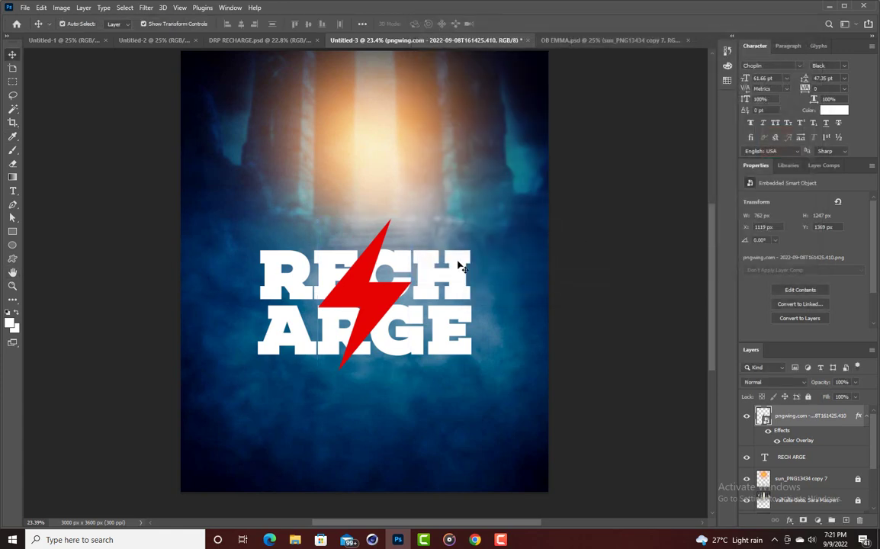
{"action": "left_click", "coordinate": [319, 258]}
{"action": "left_click", "coordinate": [358, 293]}
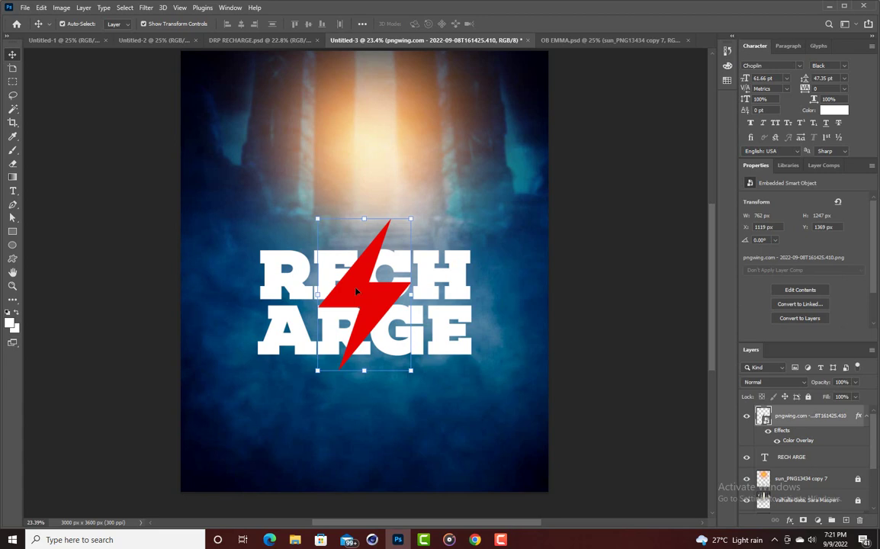
{"action": "key", "text": "ctrl"}
Copy the bolt to the lower-left corner and apply Motion Blur to it.
{"action": "left_click_drag", "start_coordinate": [356, 291], "coordinate": [220, 441]}
{"action": "left_click", "coordinate": [589, 83]}
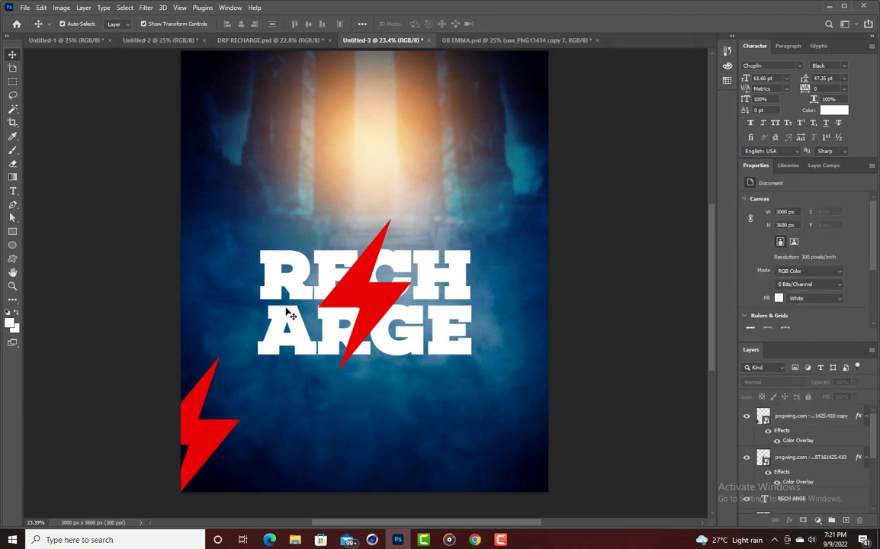
{"action": "left_click", "coordinate": [218, 423]}
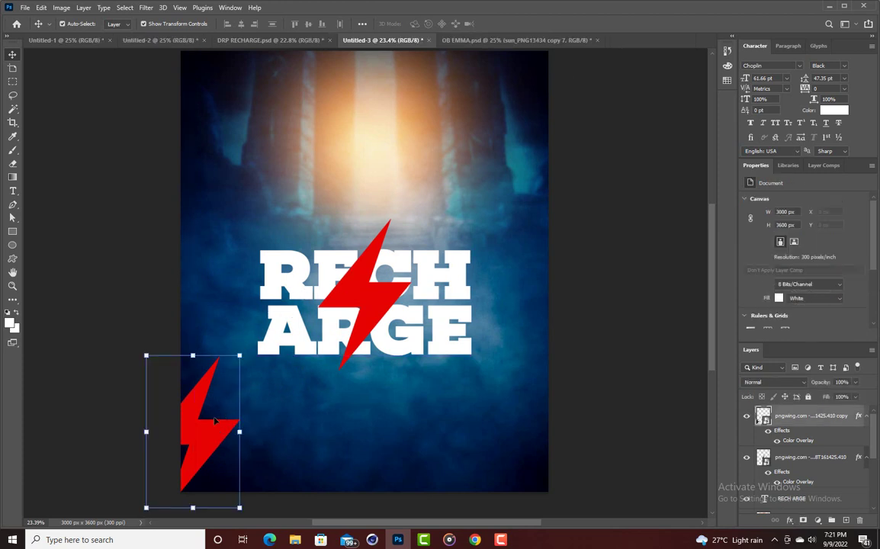
{"action": "left_click", "coordinate": [148, 9]}
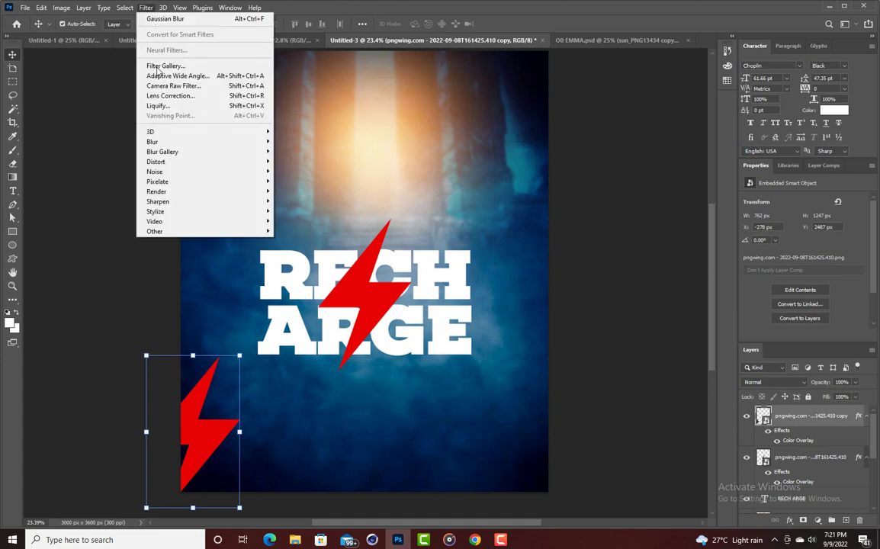
{"action": "left_click", "coordinate": [145, 8]}
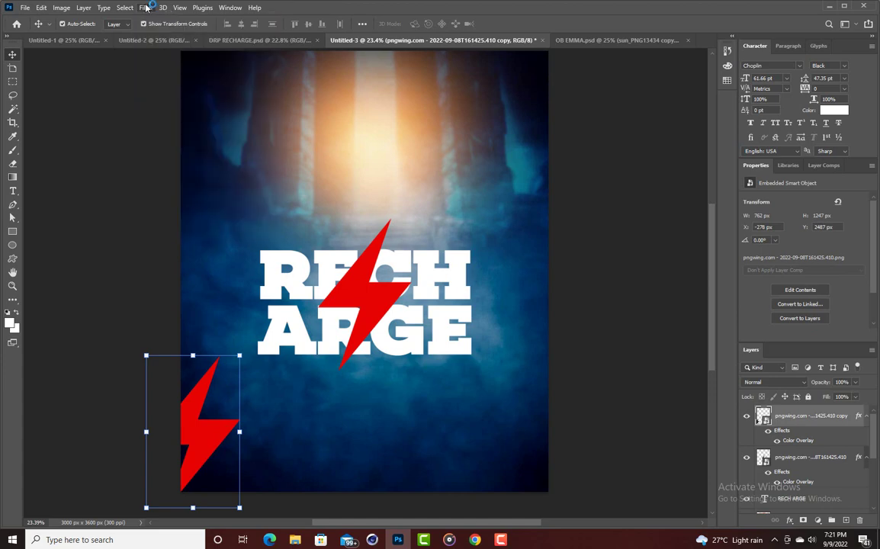
{"action": "left_click", "coordinate": [145, 8]}
{"action": "mouse_move", "coordinate": [153, 143]}
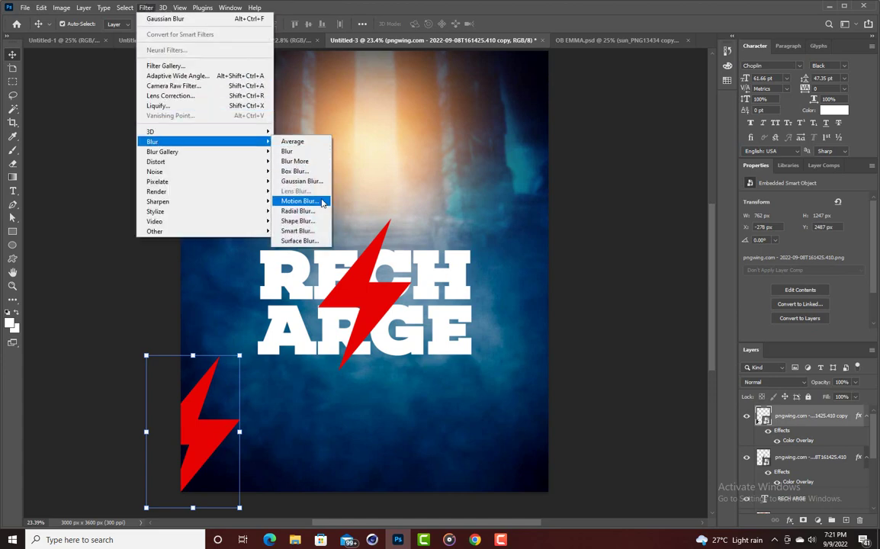
{"action": "left_click", "coordinate": [324, 198]}
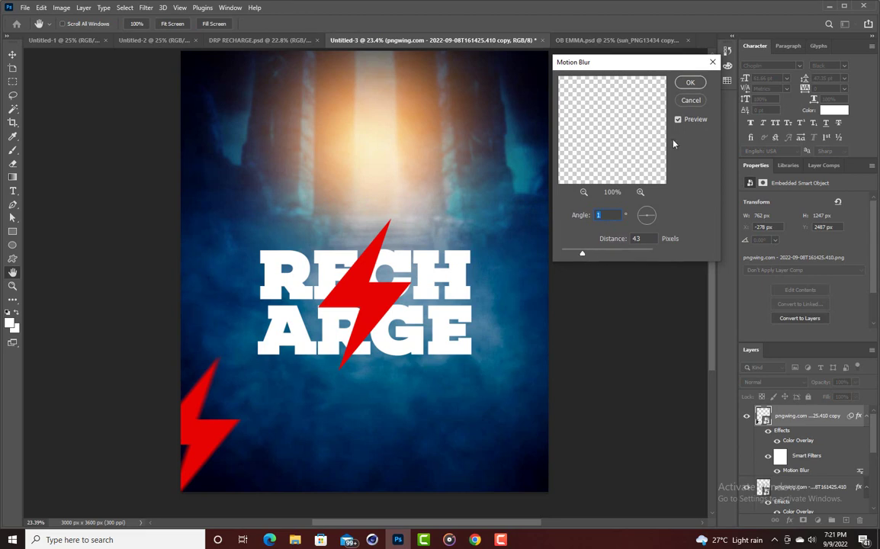
{"action": "left_click", "coordinate": [690, 83]}
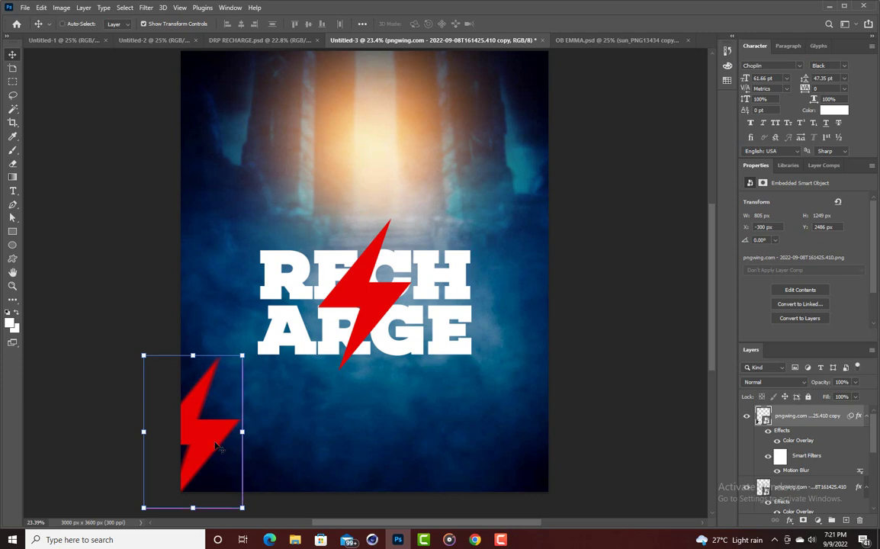
Copy the blurred bolt to the bottom-right, rotating it sideways and shrinking it.
{"action": "left_click_drag", "start_coordinate": [217, 446], "coordinate": [552, 427]}
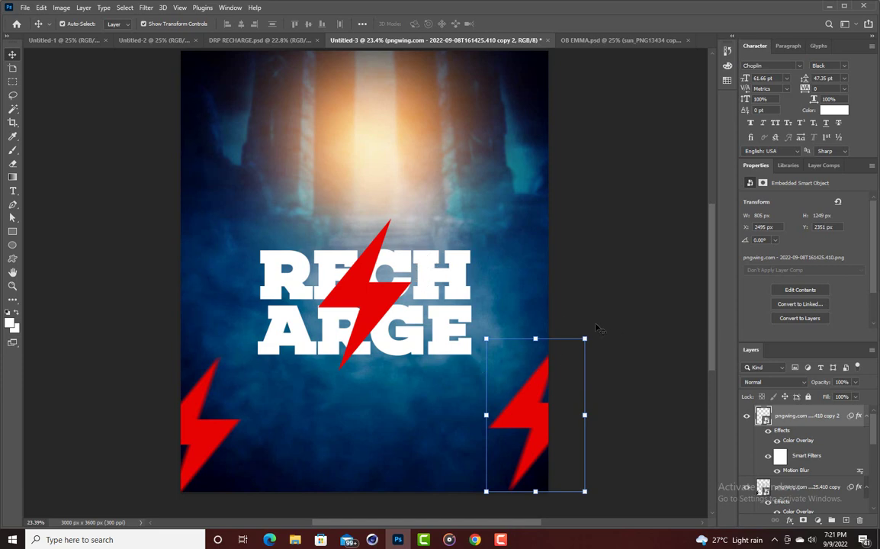
{"action": "left_click", "coordinate": [595, 335]}
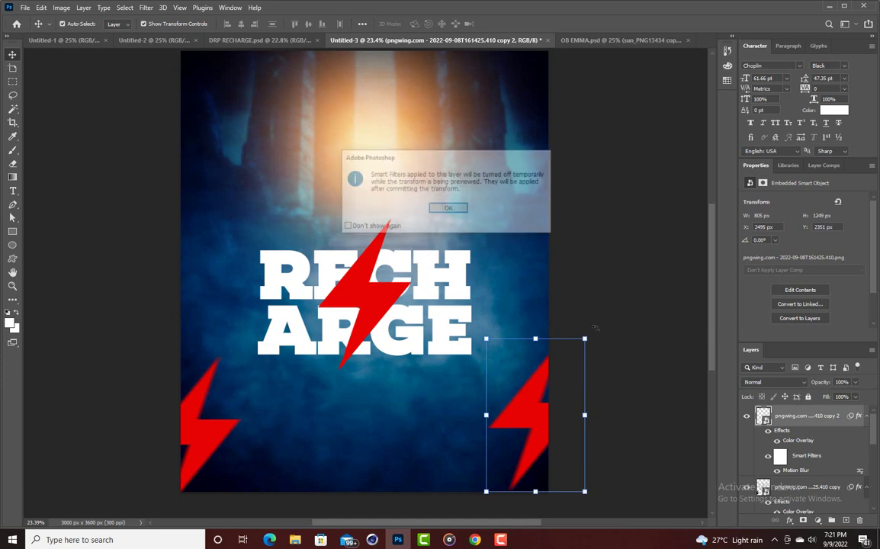
{"action": "left_click", "coordinate": [453, 209]}
{"action": "left_click_drag", "start_coordinate": [617, 313], "coordinate": [632, 338]}
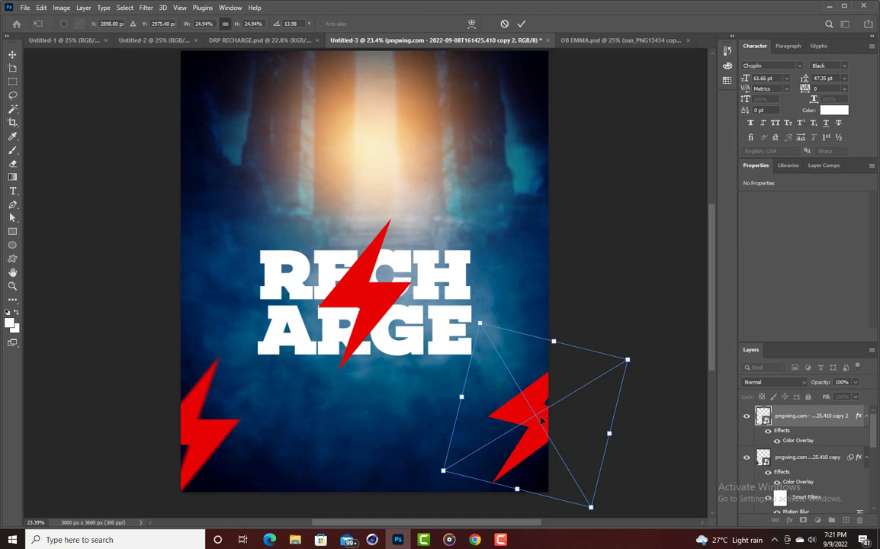
{"action": "left_click_drag", "start_coordinate": [540, 418], "coordinate": [624, 423]}
{"action": "left_click_drag", "start_coordinate": [530, 378], "coordinate": [517, 386]}
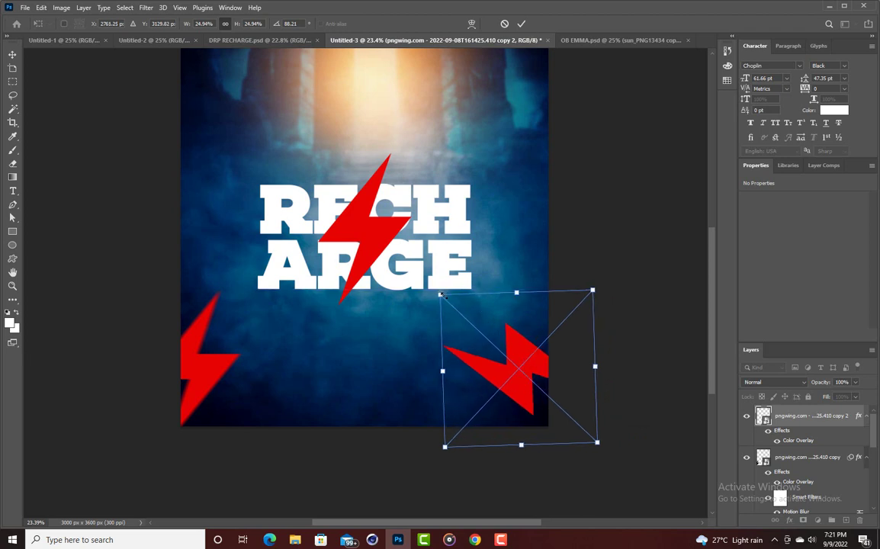
{"action": "left_click_drag", "start_coordinate": [441, 295], "coordinate": [464, 313]}
{"action": "left_click_drag", "start_coordinate": [480, 358], "coordinate": [477, 335]}
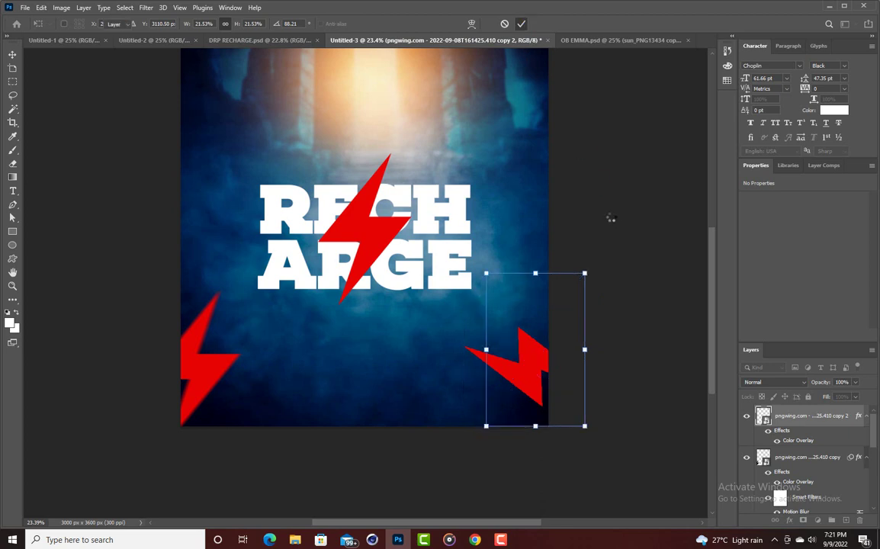
{"action": "scroll", "coordinate": [597, 239], "scroll_direction": "up", "scroll_amount": 1}
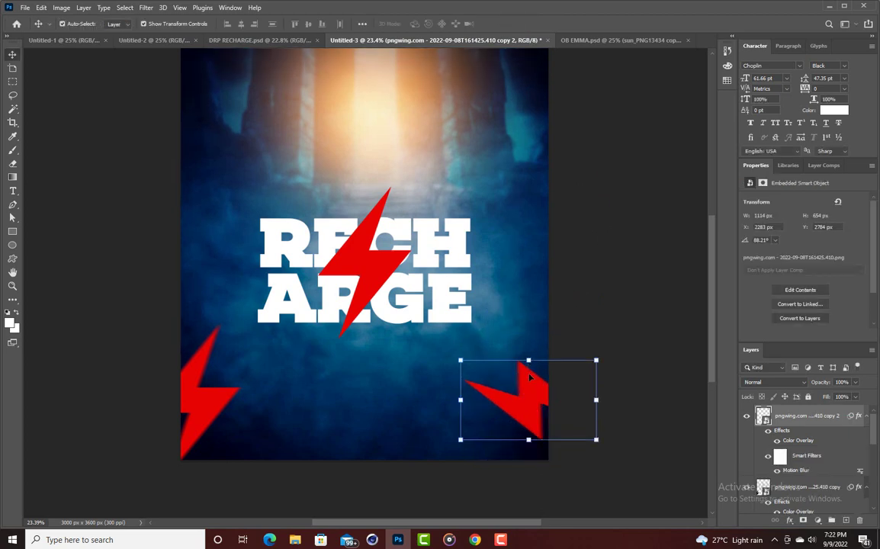
Copy a bolt to the top-right corner, shrunk and partly past the edge.
{"action": "left_click", "coordinate": [206, 359]}
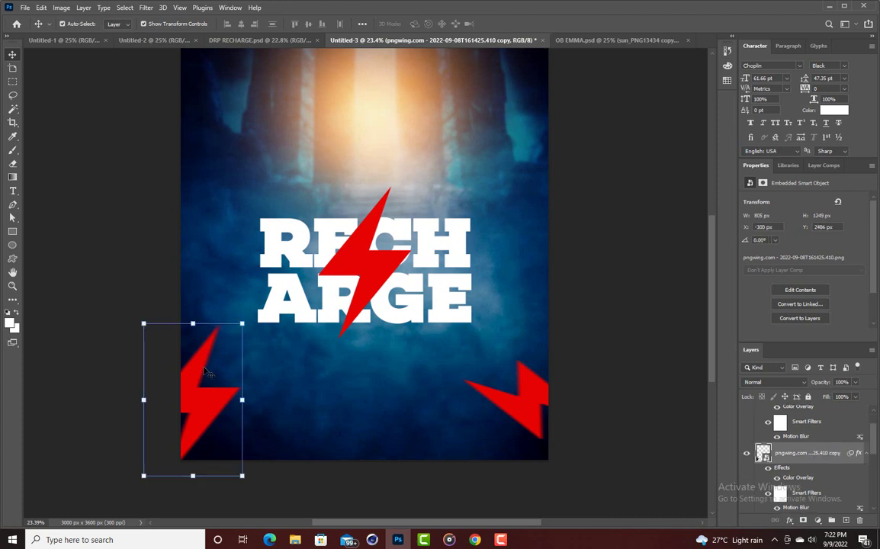
{"action": "left_click_drag", "start_coordinate": [197, 374], "coordinate": [549, 82]}
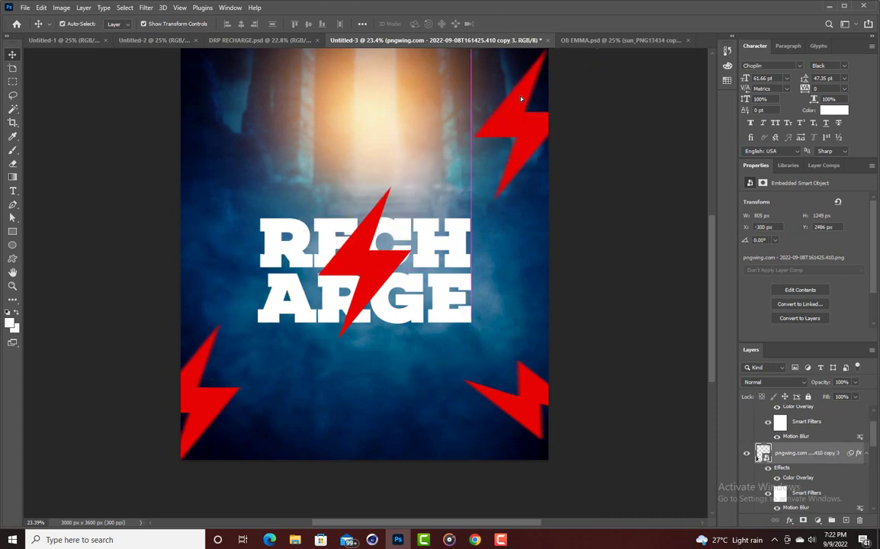
{"action": "scroll", "coordinate": [521, 88], "scroll_direction": "up", "scroll_amount": 1}
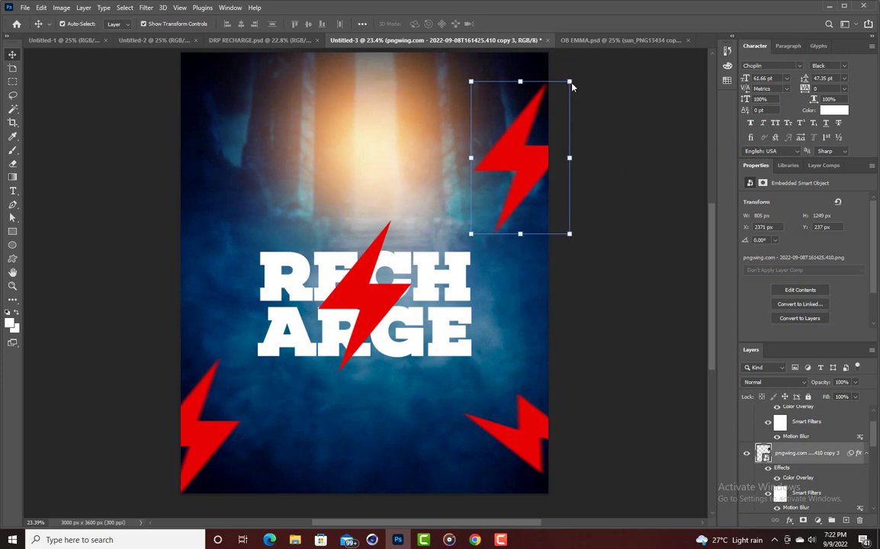
{"action": "key", "text": "ctrl+t"}
{"action": "left_click", "coordinate": [451, 208]}
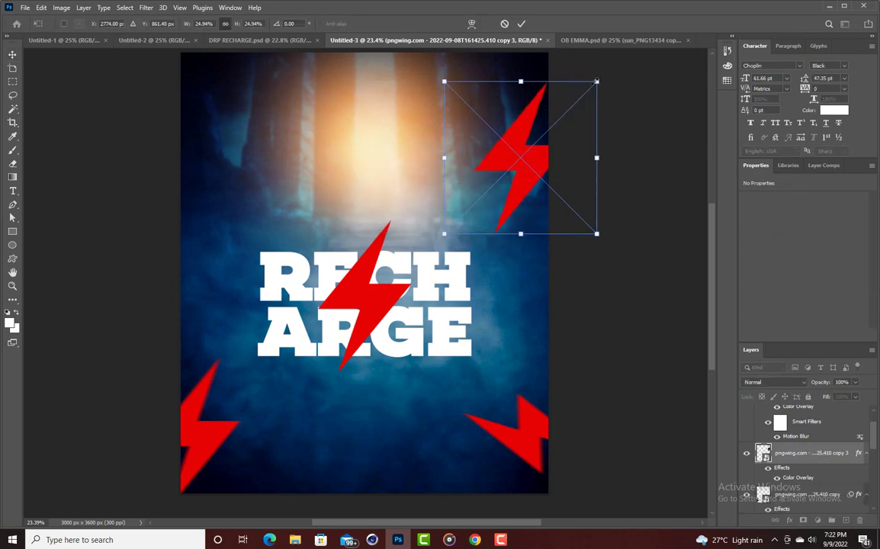
{"action": "left_click_drag", "start_coordinate": [597, 79], "coordinate": [534, 141]}
{"action": "left_click_drag", "start_coordinate": [489, 188], "coordinate": [543, 122]}
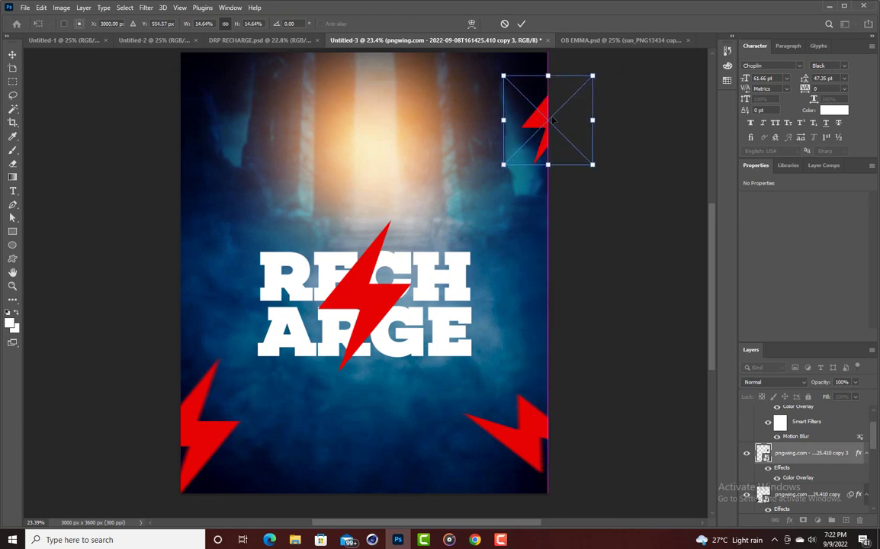
{"action": "key", "text": "Return"}
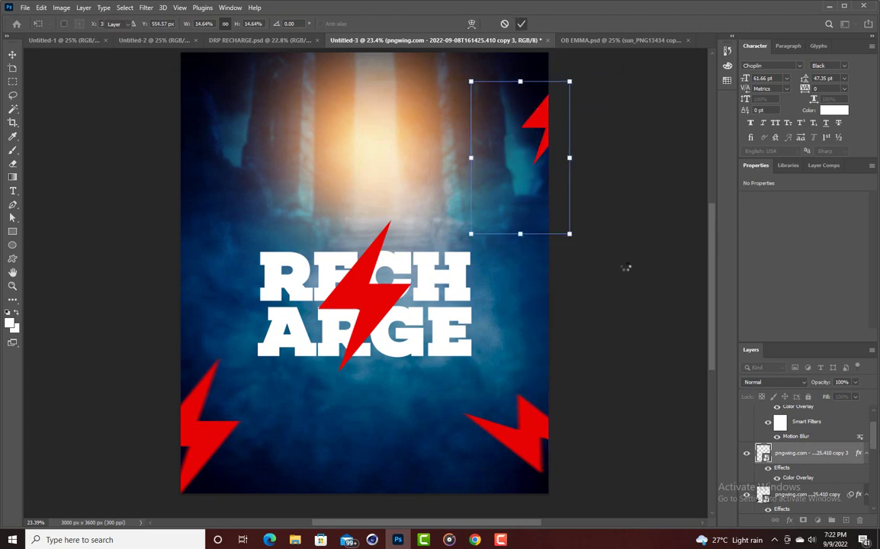
Copy the bottom-right bolt to the top-left corner.
{"action": "left_click", "coordinate": [533, 433]}
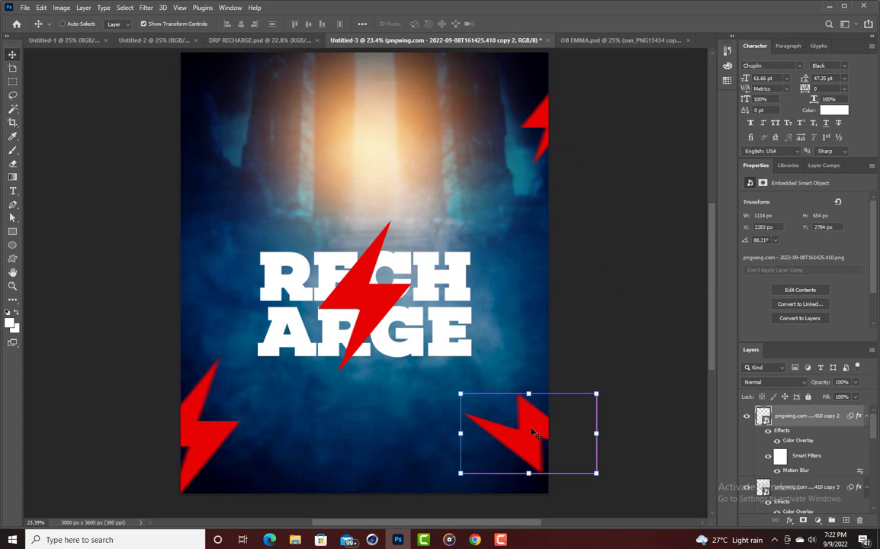
{"action": "left_click_drag", "start_coordinate": [530, 421], "coordinate": [169, 105]}
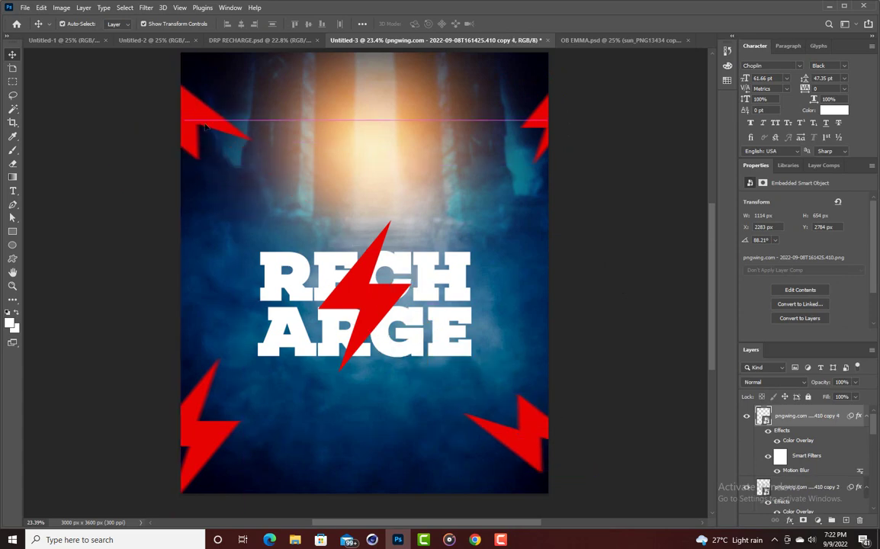
{"action": "left_click", "coordinate": [523, 149]}
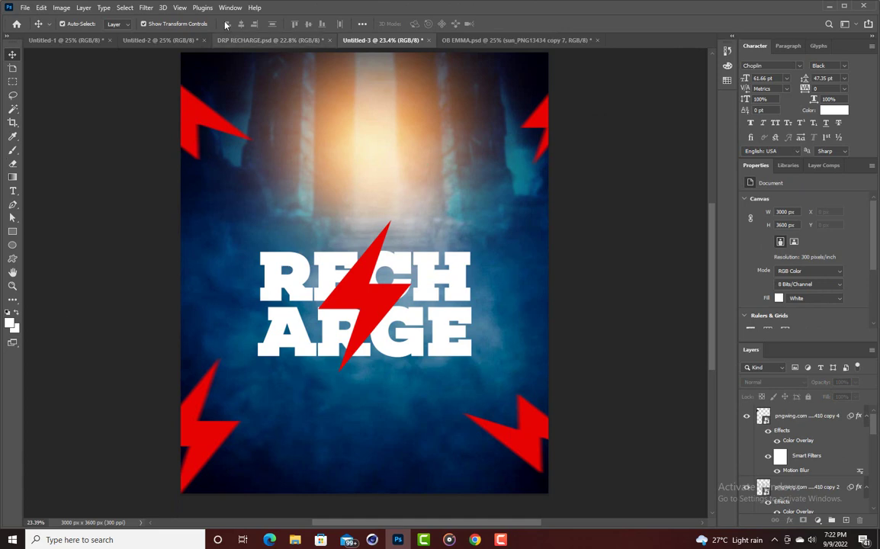
{"action": "scroll", "coordinate": [295, 162], "scroll_direction": "up", "scroll_amount": 1}
{"action": "scroll", "coordinate": [546, 156], "scroll_direction": "down", "scroll_amount": 3}
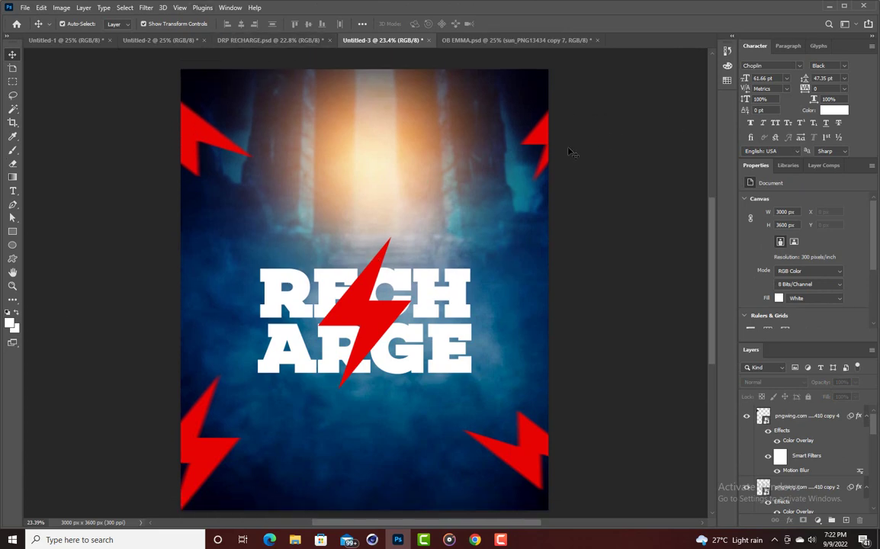
Type 'SUN. 11TH SEPT. 2022' below the title in Gobold Thin Light.
{"action": "left_click", "coordinate": [12, 191]}
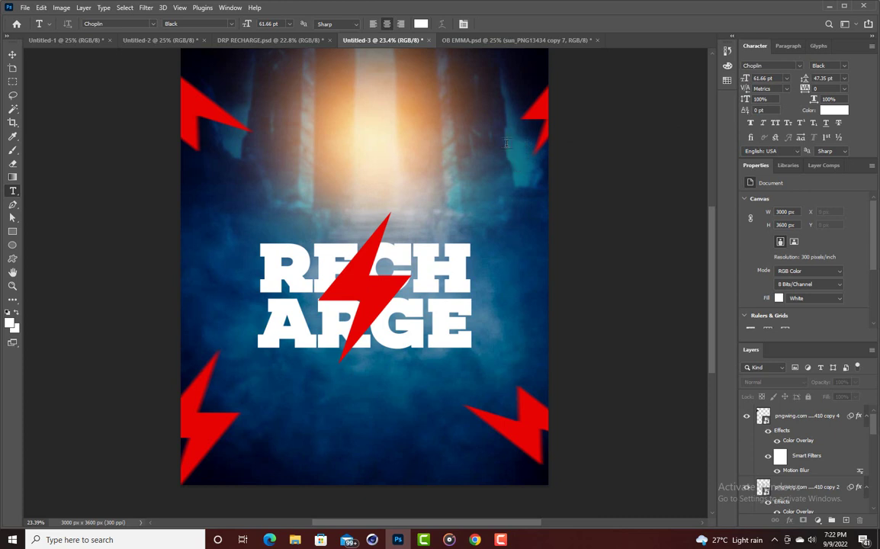
{"action": "left_click", "coordinate": [797, 66]}
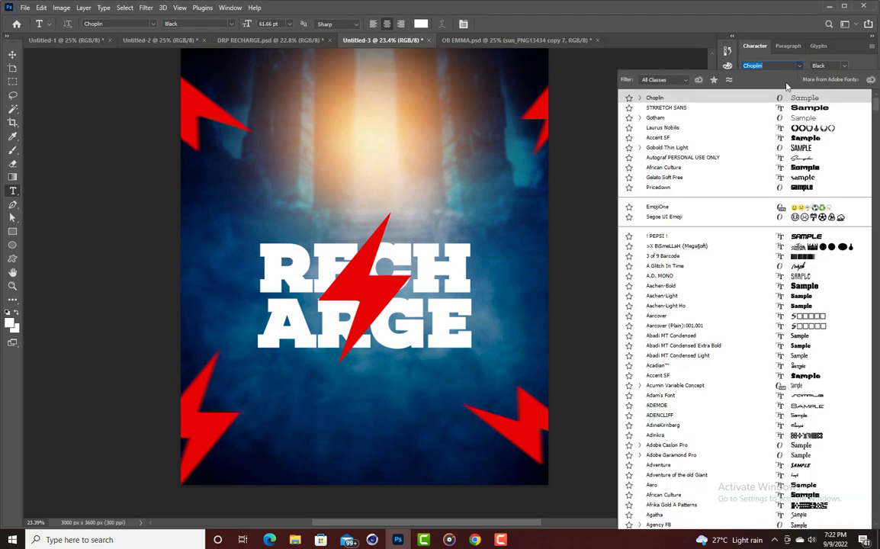
{"action": "left_click", "coordinate": [799, 150]}
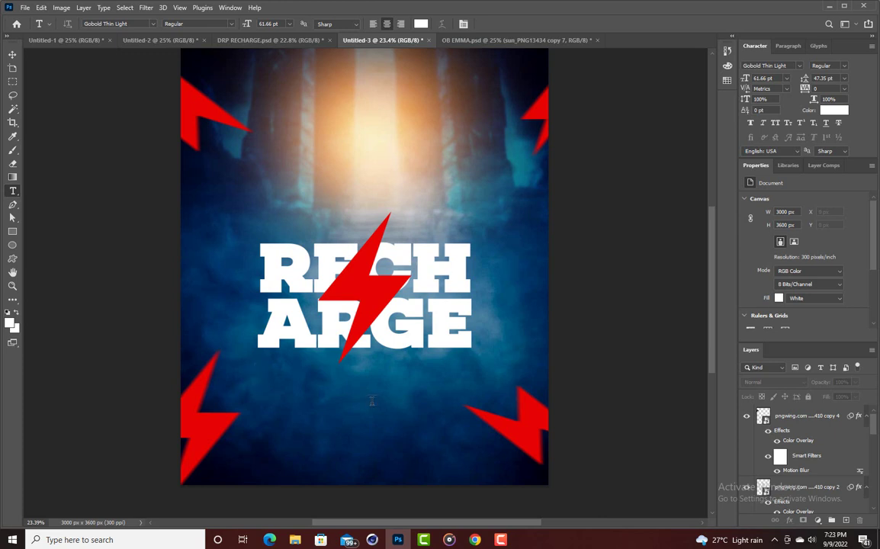
{"action": "left_click", "coordinate": [316, 390]}
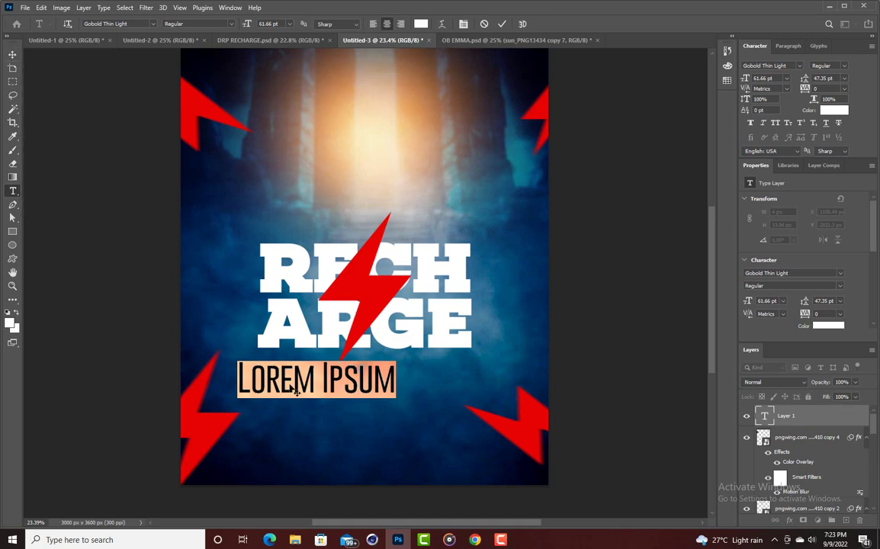
{"action": "type", "text": "SU"}
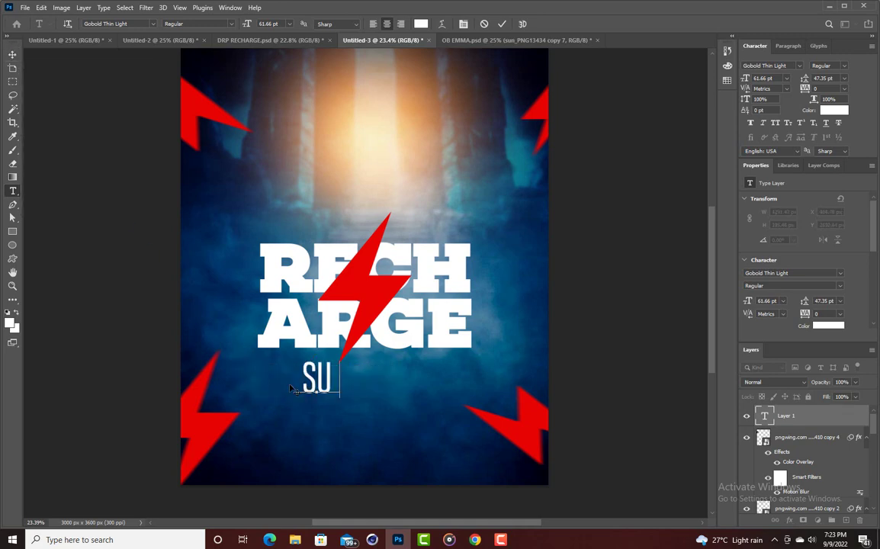
{"action": "type", "text": "N."}
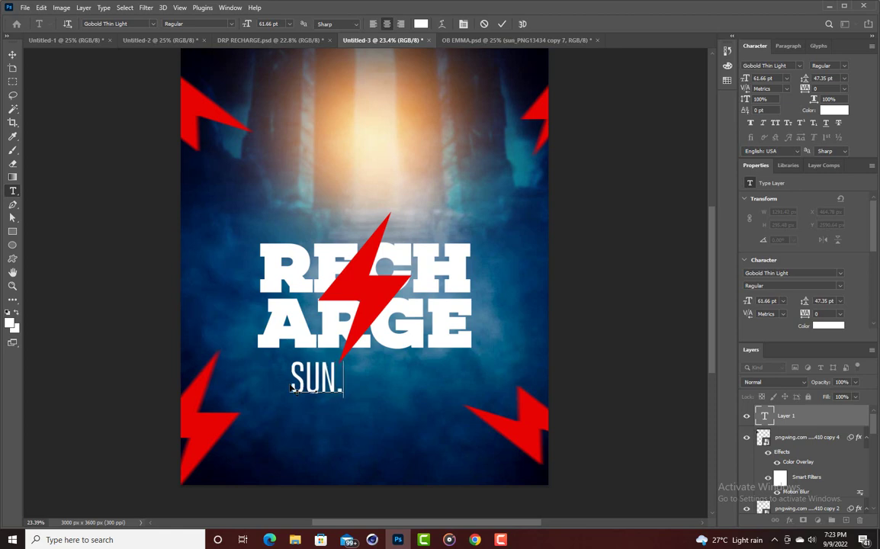
{"action": "type", "text": " 11"}
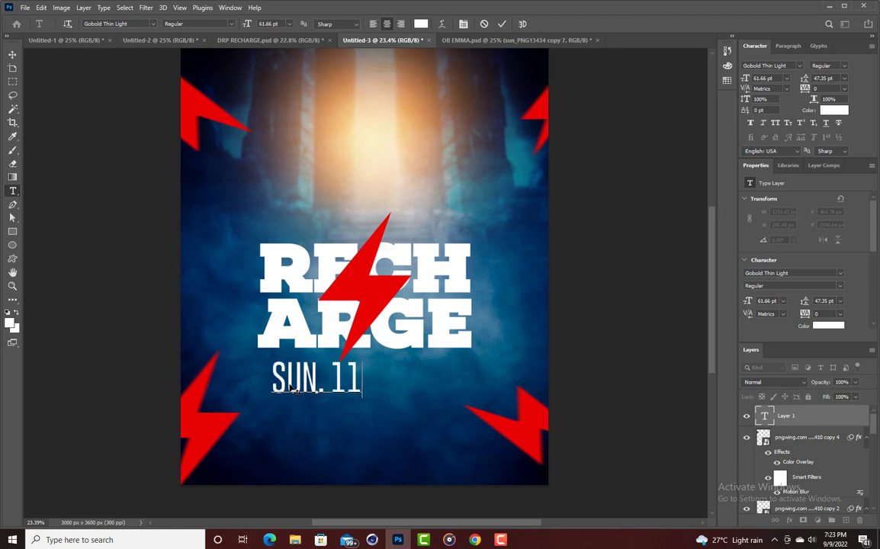
{"action": "type", "text": "TH SEPT"}
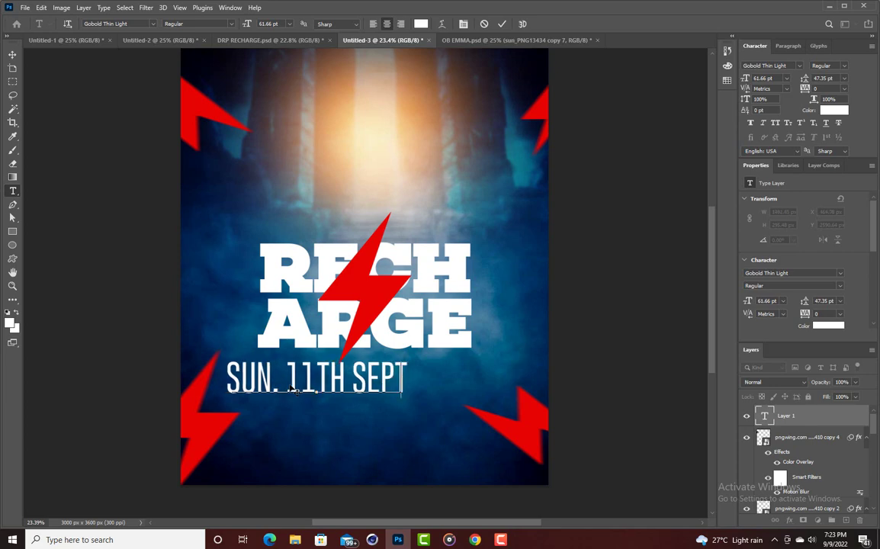
{"action": "key", "text": "BackSpace"}
{"action": "type", "text": "T. 2"}
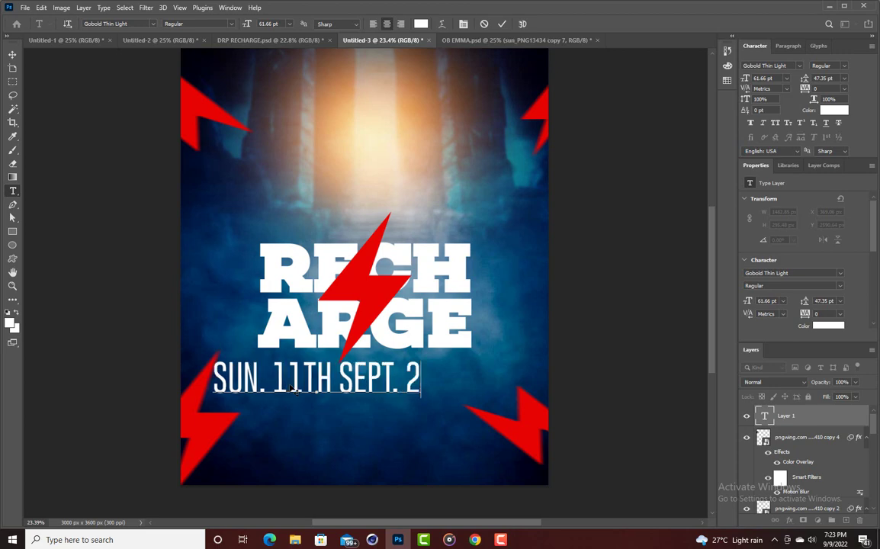
{"action": "type", "text": "022"}
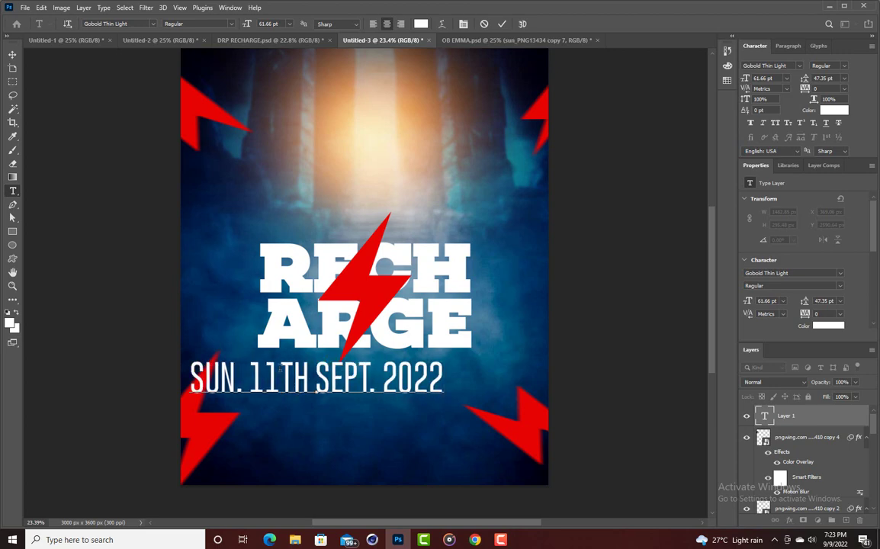
{"action": "left_click", "coordinate": [12, 54]}
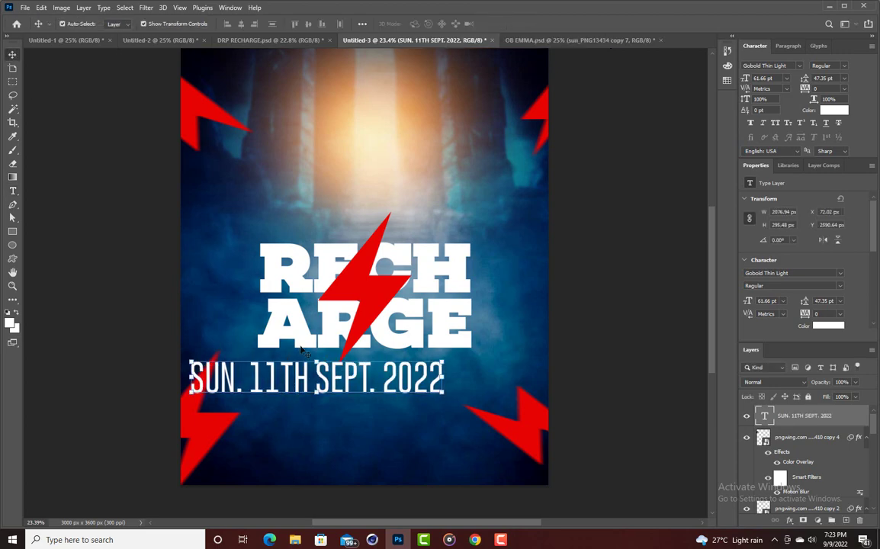
Shrink the date to about half size and duplicate it just below.
{"action": "left_click_drag", "start_coordinate": [315, 362], "coordinate": [379, 396]}
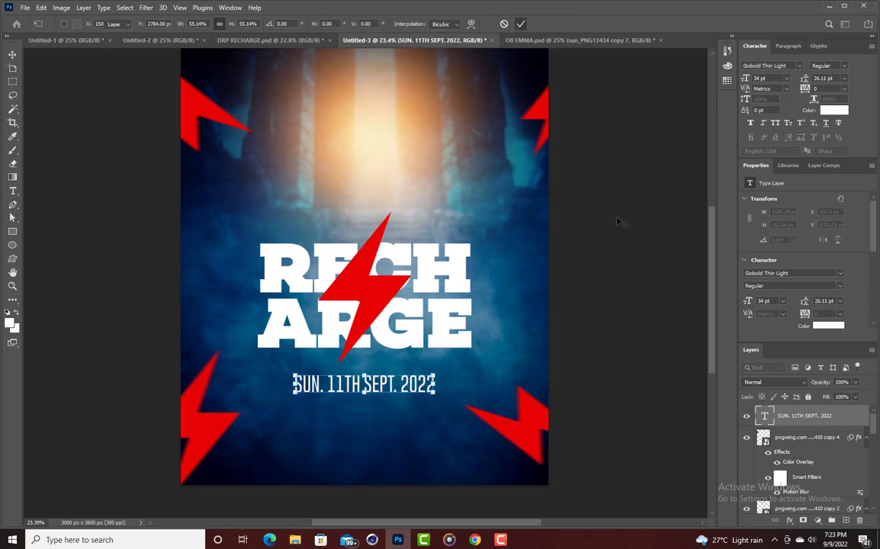
{"action": "key", "text": "Return"}
{"action": "left_click_drag", "start_coordinate": [376, 388], "coordinate": [375, 412]}
Retype the copied date as '9:00AM SHARP' and scale it down.
{"action": "double_click", "coordinate": [375, 413]}
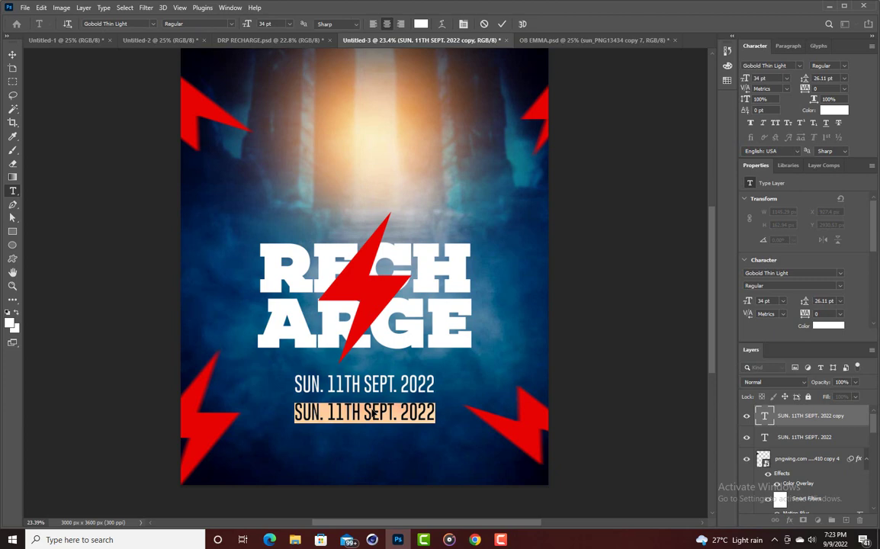
{"action": "type", "text": "9:"}
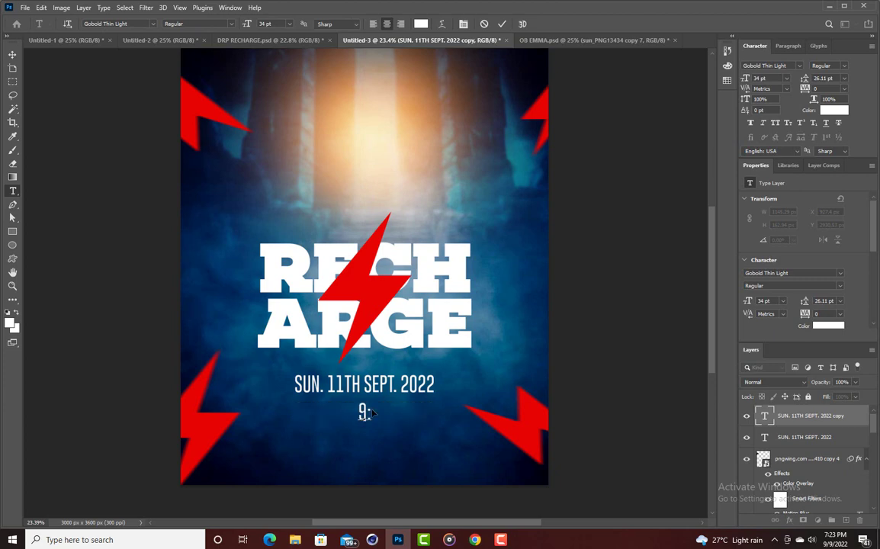
{"action": "type", "text": "00AM"}
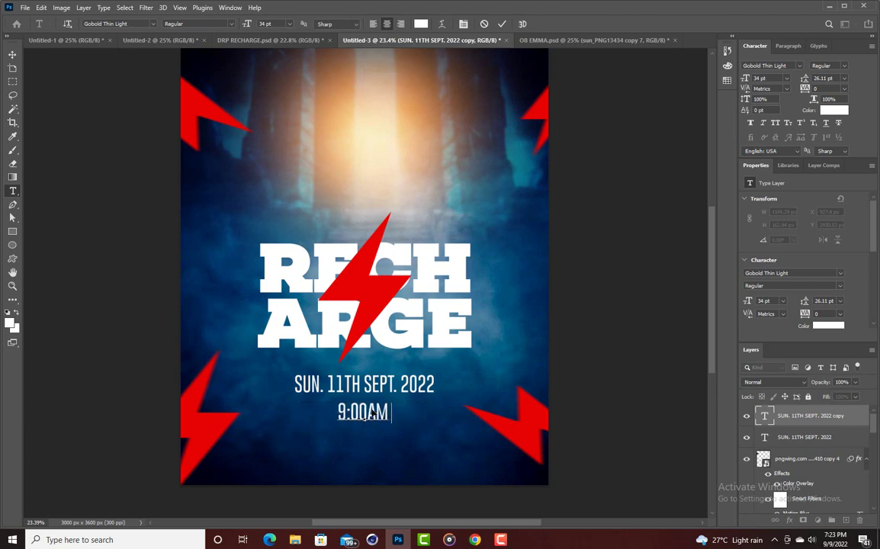
{"action": "type", "text": " SHAR"}
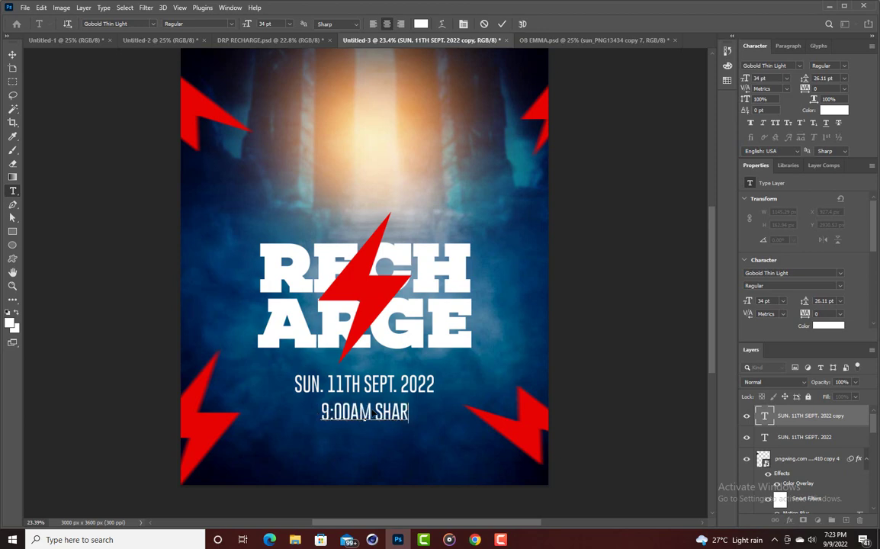
{"action": "type", "text": "P"}
{"action": "left_click", "coordinate": [501, 24]}
{"action": "key", "text": "v"}
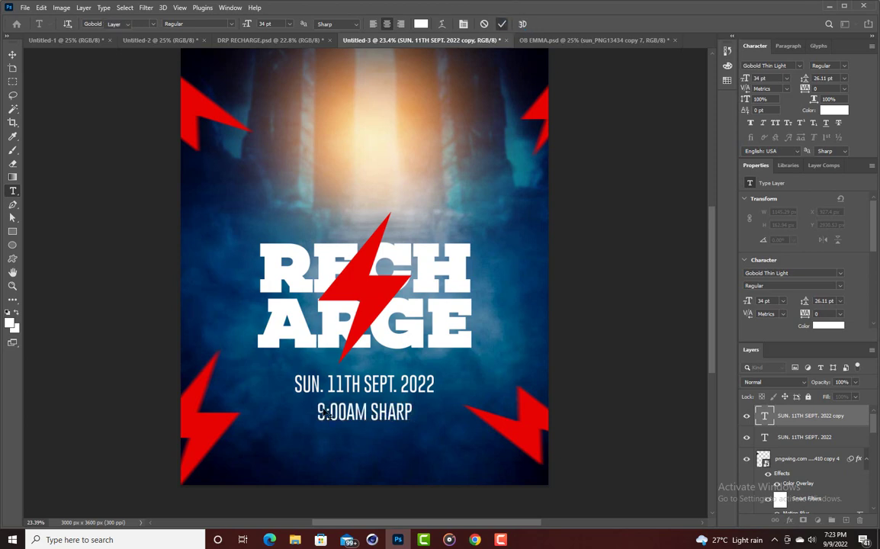
{"action": "mouse_move", "coordinate": [365, 418]}
{"action": "left_mouse_down"}
{"action": "mouse_move", "coordinate": [377, 410]}
{"action": "mouse_move", "coordinate": [376, 418]}
{"action": "left_mouse_up"}
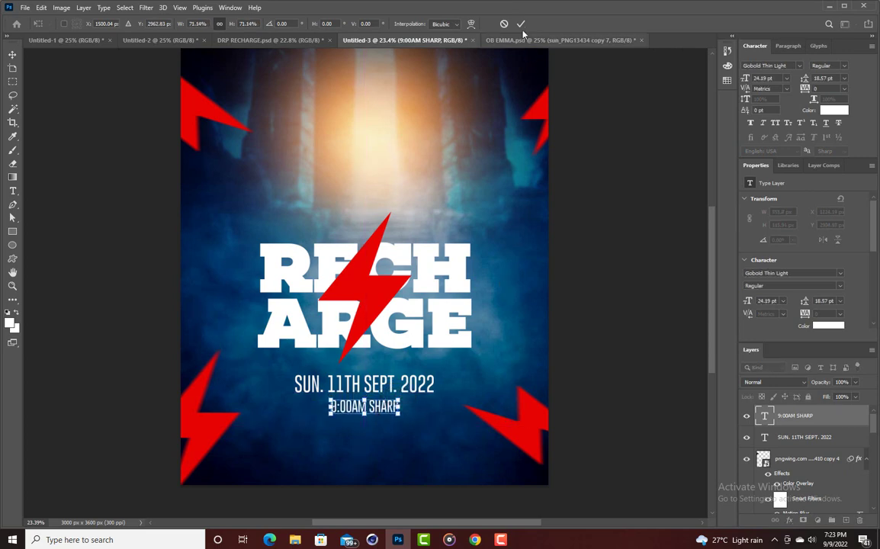
{"action": "key", "text": "Return"}
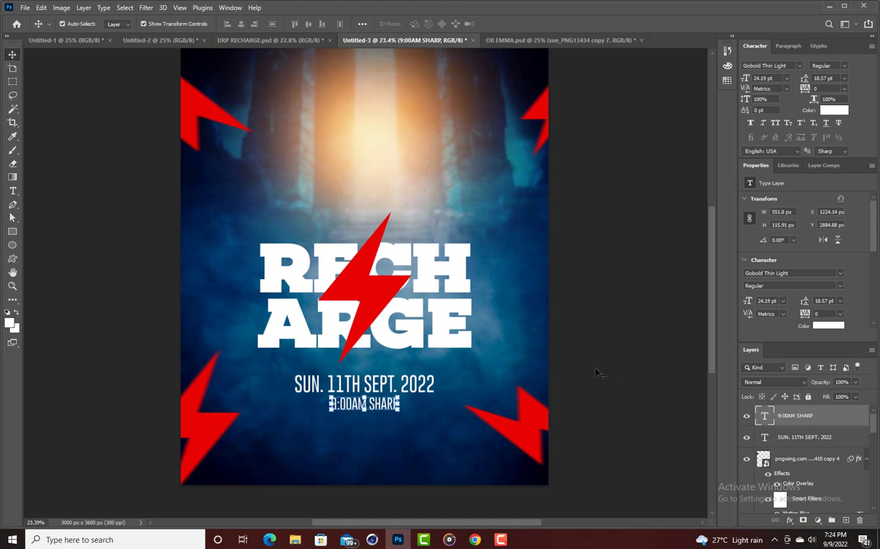
Widen the 9:00AM SHARP letter spacing to tracking 180 and adjust its transform.
{"action": "double_click", "coordinate": [364, 403]}
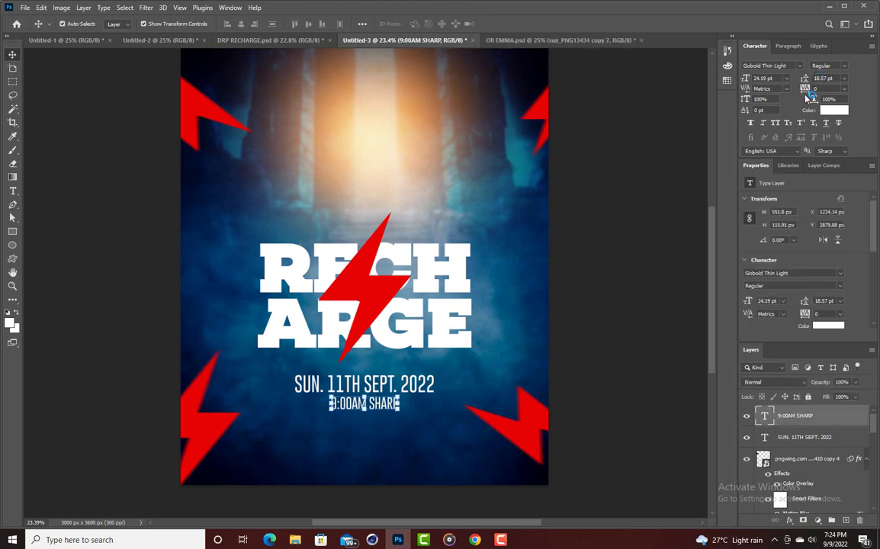
{"action": "left_click_drag", "start_coordinate": [804, 90], "coordinate": [805, 89]}
{"action": "left_click", "coordinate": [585, 326]}
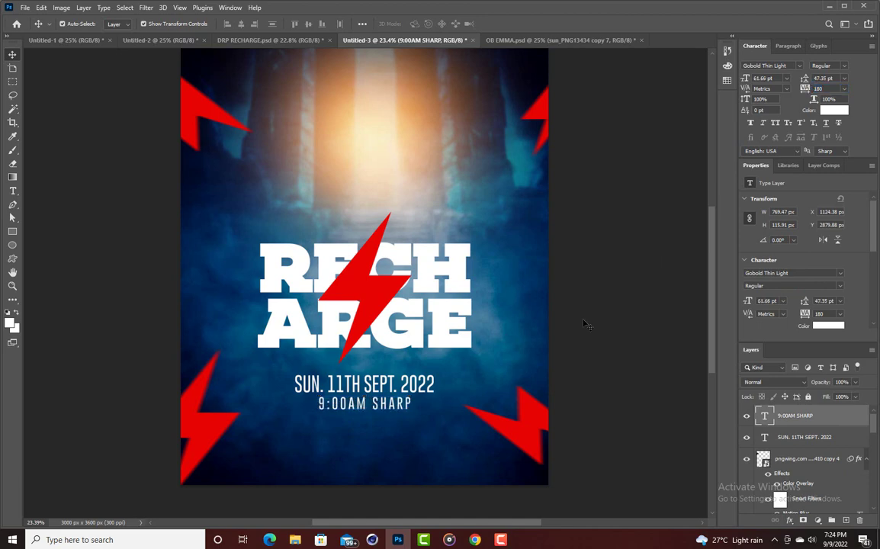
{"action": "double_click", "coordinate": [384, 406]}
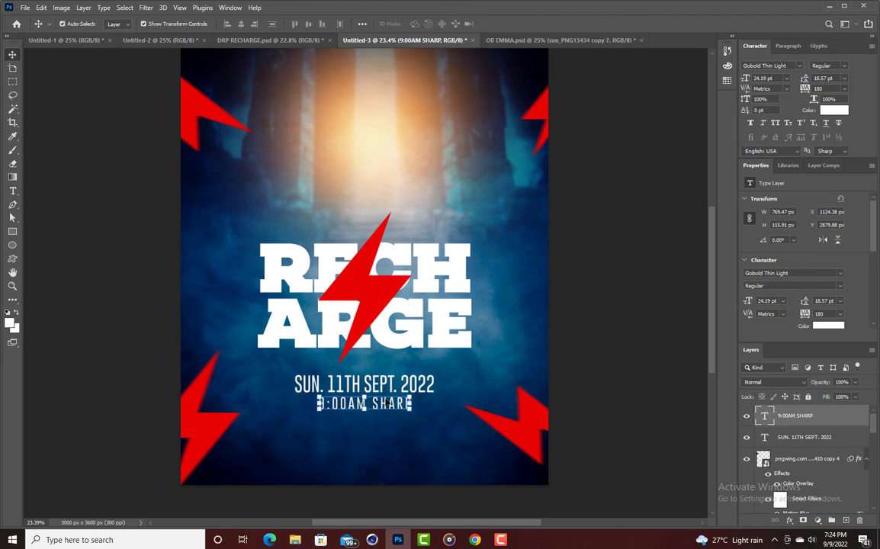
{"action": "mouse_move", "coordinate": [417, 391]}
{"action": "left_mouse_down"}
{"action": "mouse_move", "coordinate": [404, 375]}
{"action": "mouse_move", "coordinate": [416, 391]}
{"action": "left_mouse_up"}
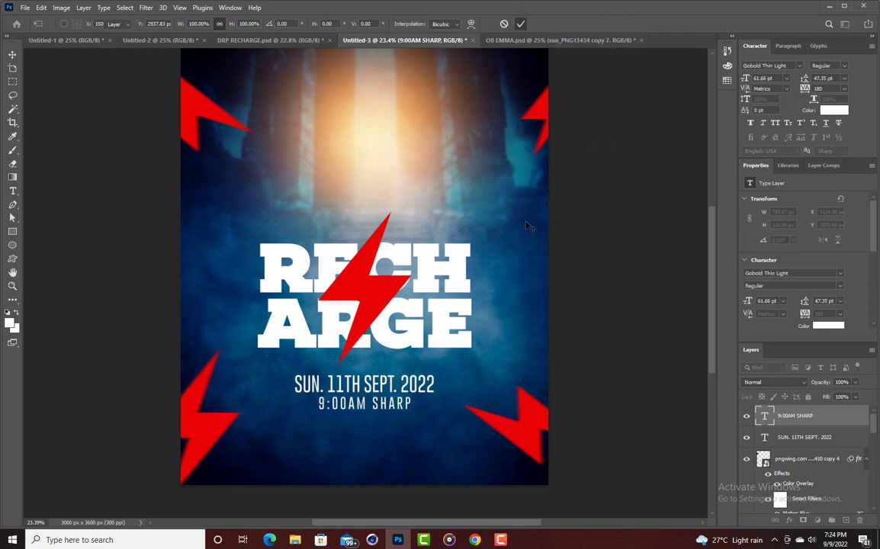
{"action": "key", "text": "Return"}
Duplicate the date line and retype it as 'DE ROYAL PALACE BEHIND LA OLYMPIA BUS STOP'.
{"action": "left_click", "coordinate": [388, 387]}
{"action": "left_click_drag", "start_coordinate": [389, 389], "coordinate": [384, 433]}
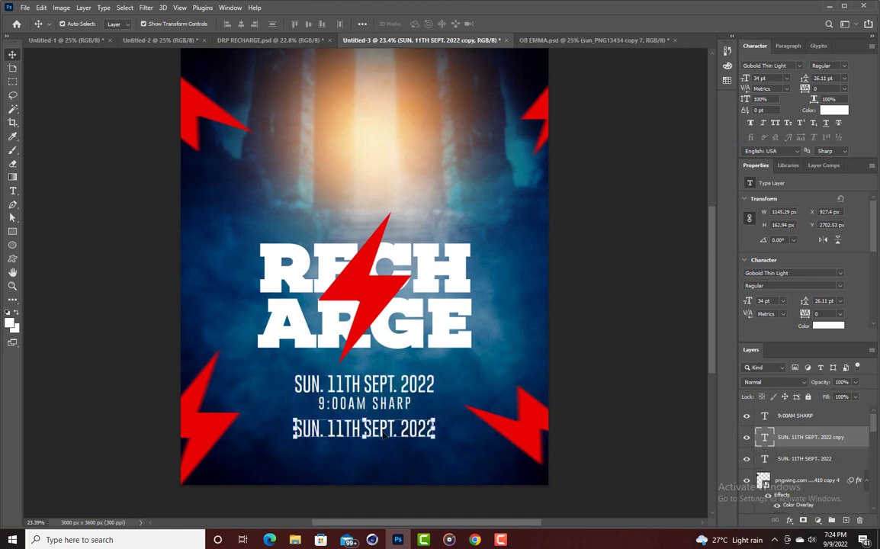
{"action": "double_click", "coordinate": [384, 433]}
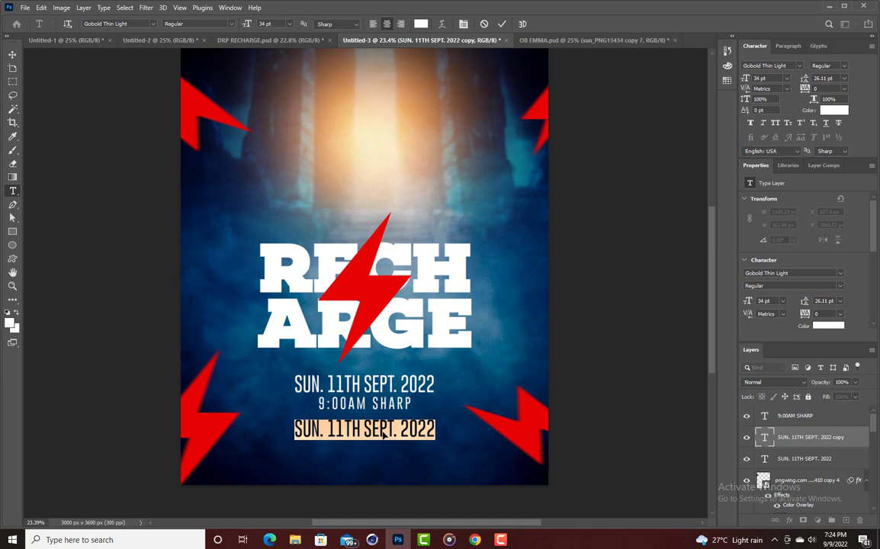
{"action": "type", "text": "DE R"}
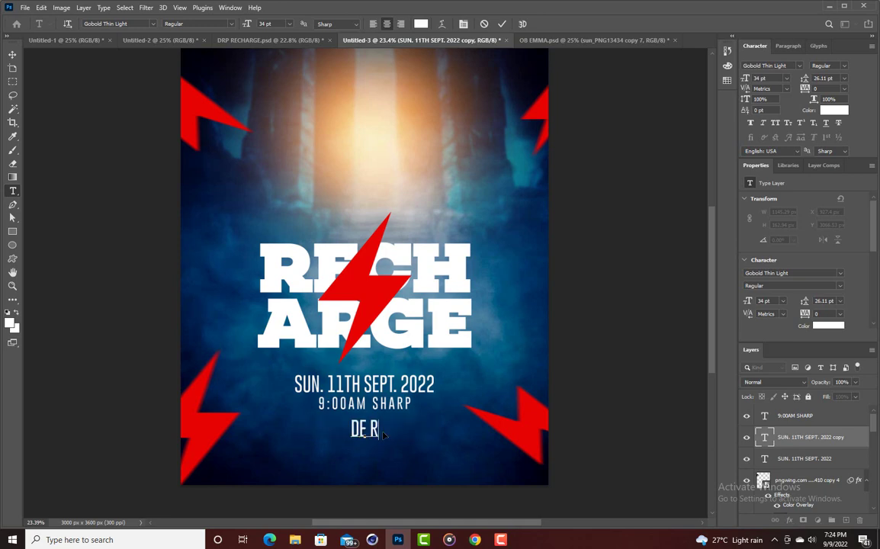
{"action": "type", "text": "OYAL"}
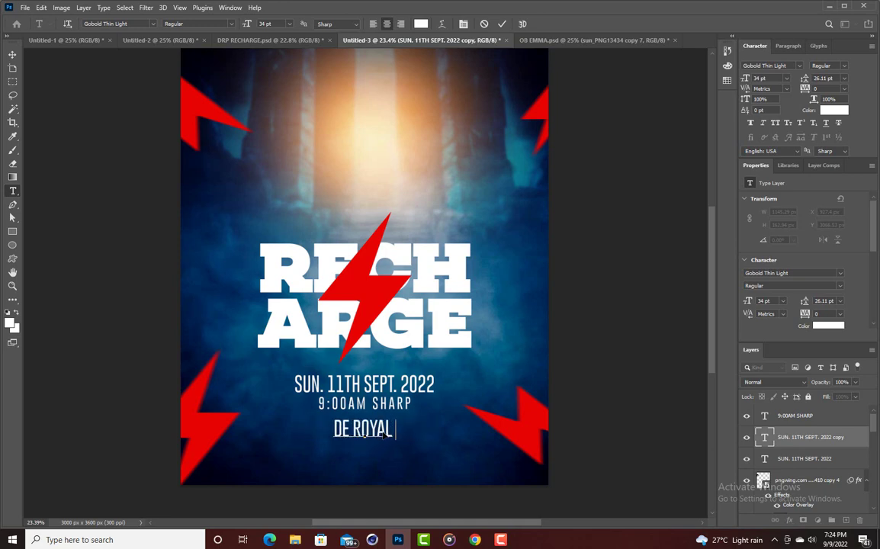
{"action": "type", "text": " PALACE "}
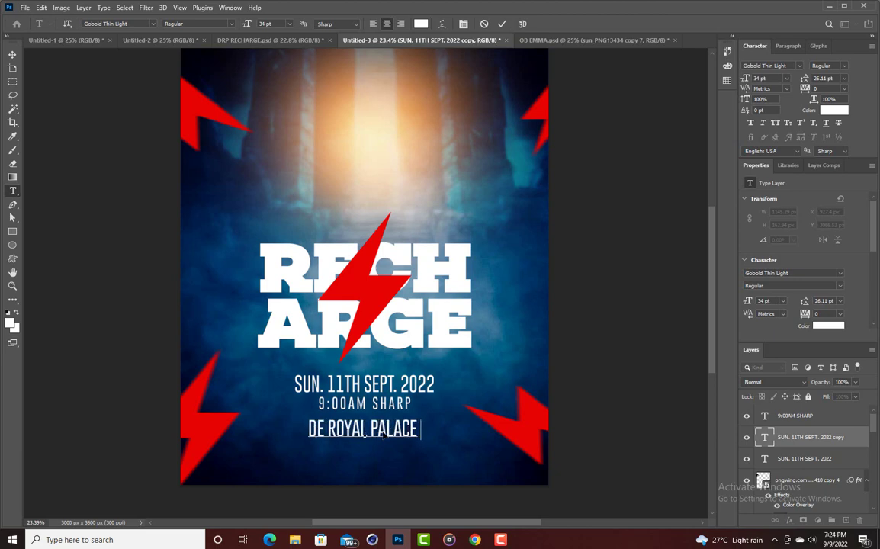
{"action": "type", "text": "BEHIM"}
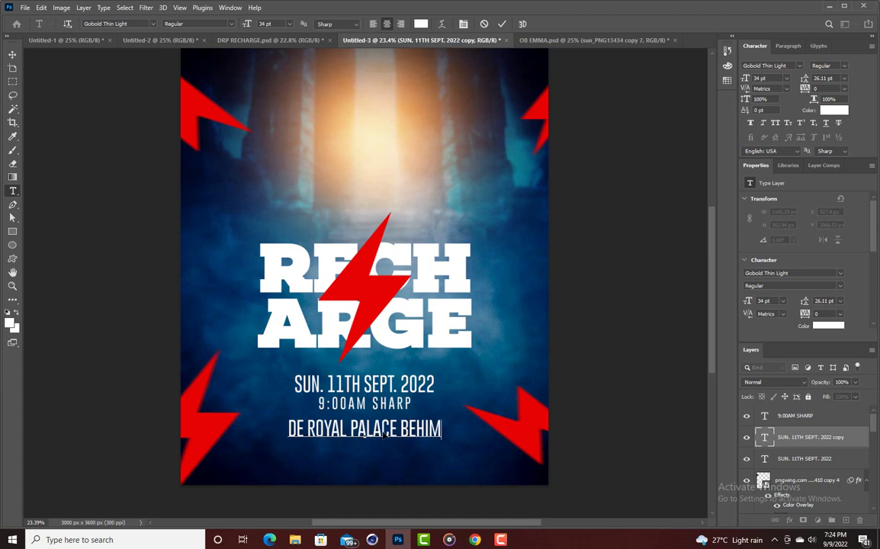
{"action": "key", "text": "BackSpace"}
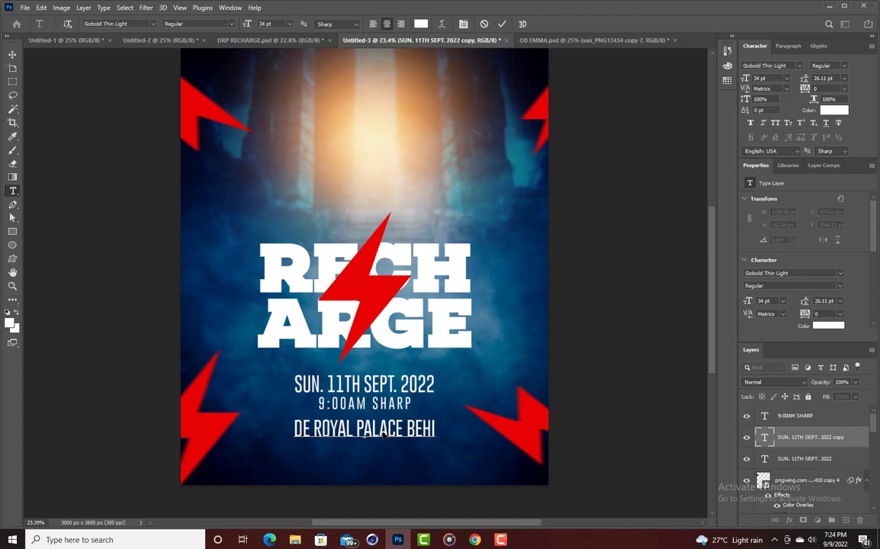
{"action": "type", "text": "ND LA"}
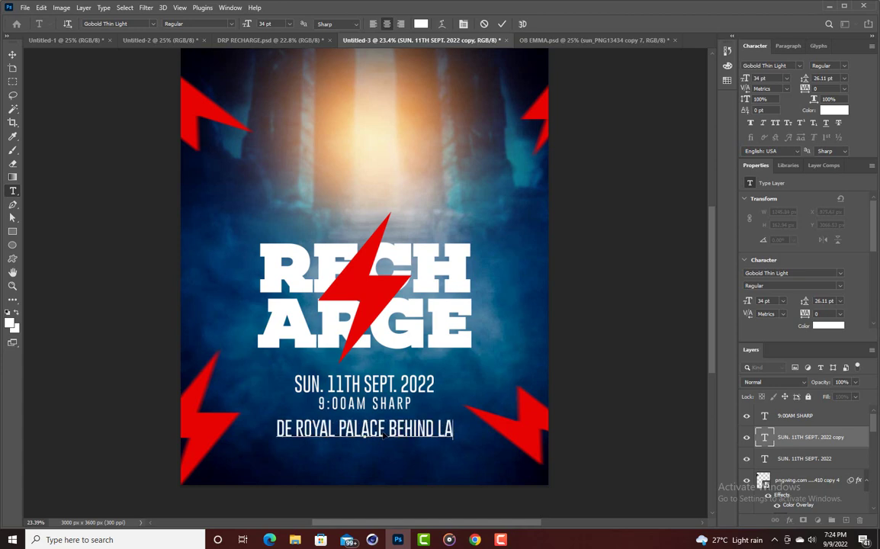
{"action": "type", "text": "GOYM"}
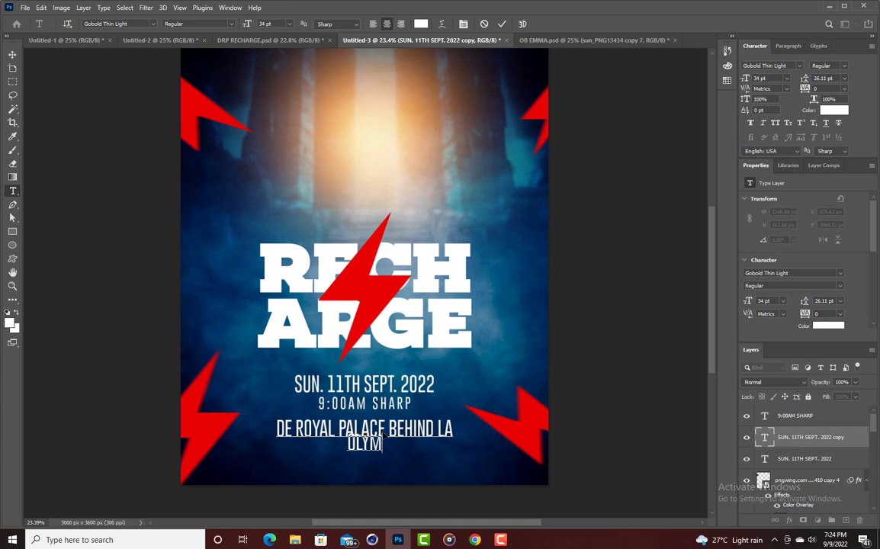
{"action": "type", "text": "PIA"}
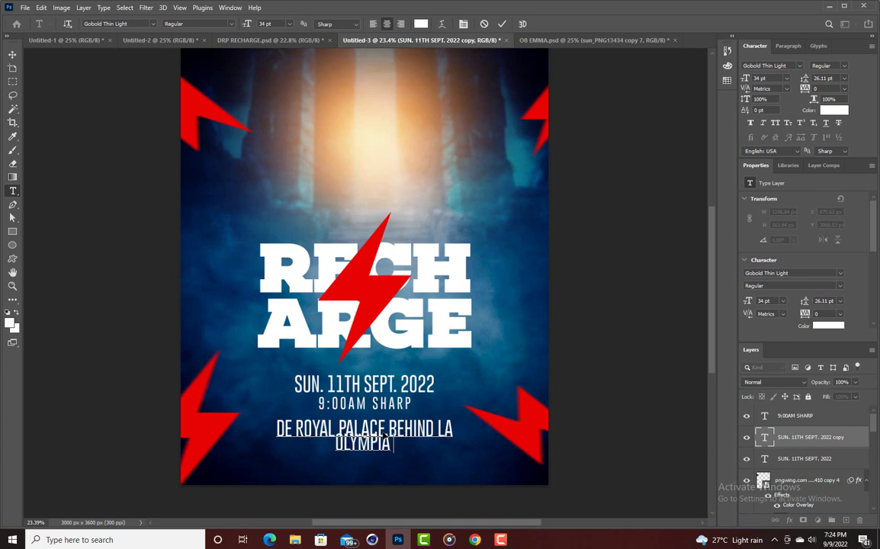
{"action": "type", "text": " BUS "}
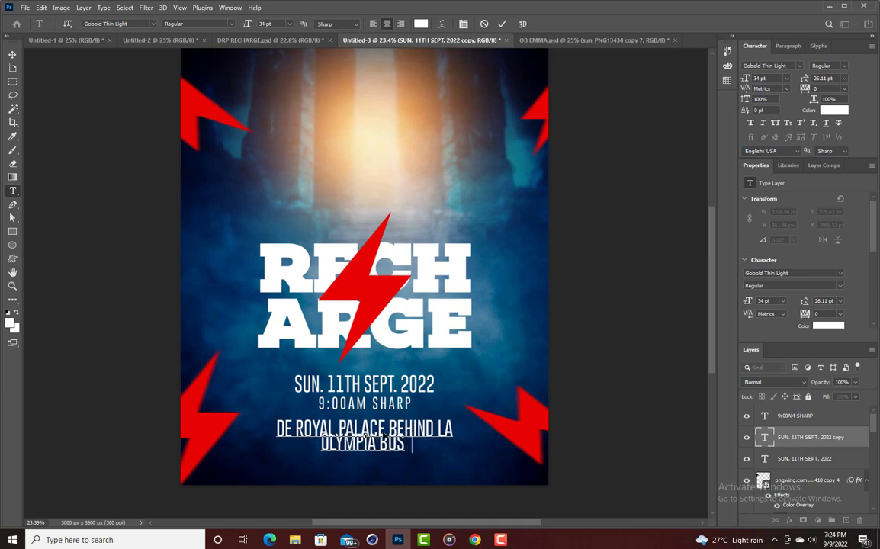
{"action": "type", "text": "STOP"}
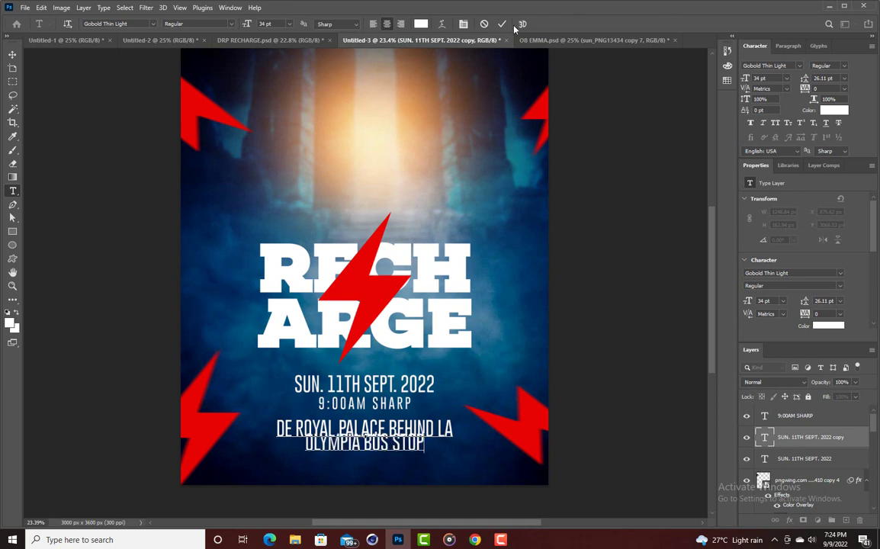
{"action": "key", "text": "ctrl+Return"}
Increase the venue's leading, scale it to about 62%, and place it under the time.
{"action": "key", "text": "v"}
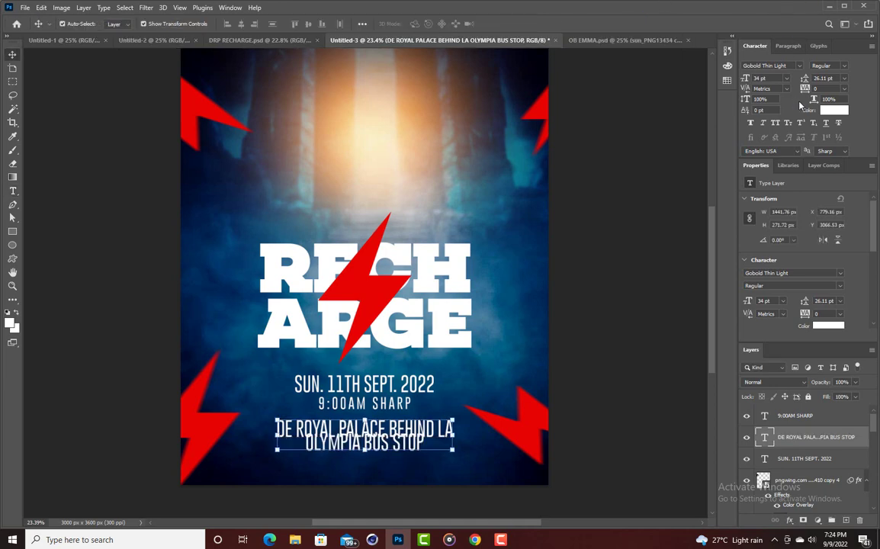
{"action": "left_click_drag", "start_coordinate": [804, 84], "coordinate": [808, 75]}
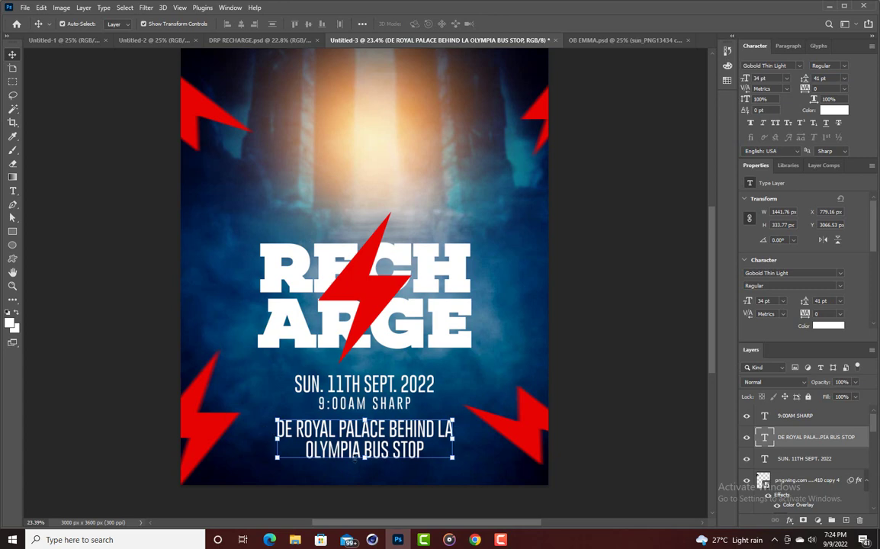
{"action": "key", "text": "ctrl+t"}
{"action": "left_click_drag", "start_coordinate": [364, 456], "coordinate": [379, 430]}
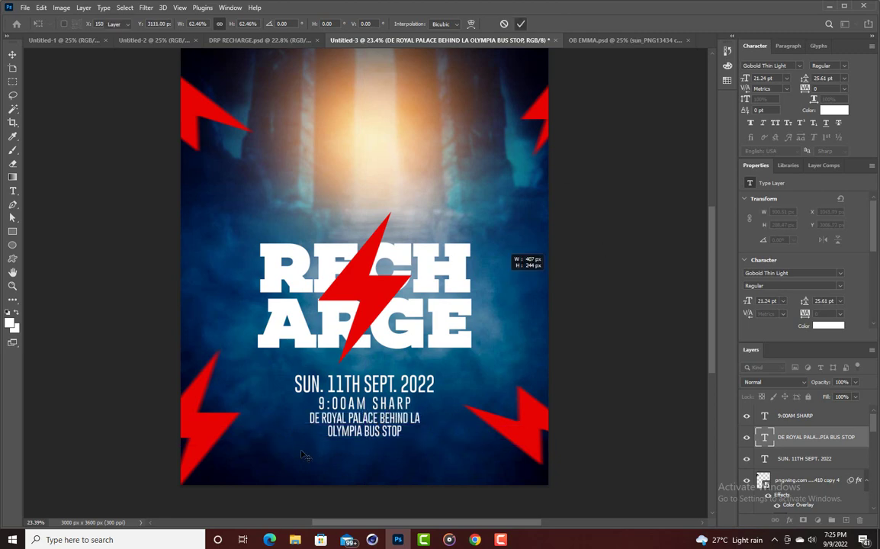
{"action": "key", "text": "Return"}
{"action": "left_click_drag", "start_coordinate": [356, 430], "coordinate": [368, 410]}
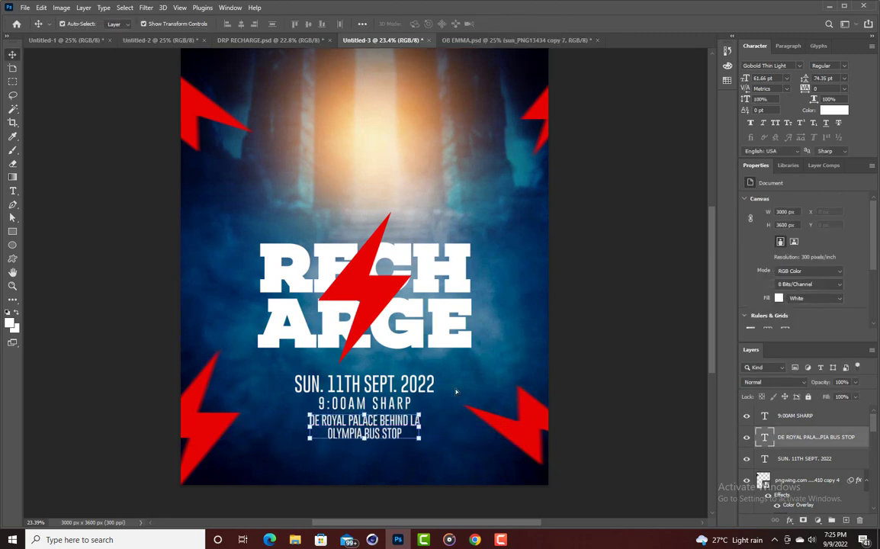
{"action": "left_click", "coordinate": [599, 355]}
Copy the 9:00AM SHARP line below the venue and reword it to the CONTACT phone numbers.
{"action": "left_click", "coordinate": [361, 409], "text": "alt"}
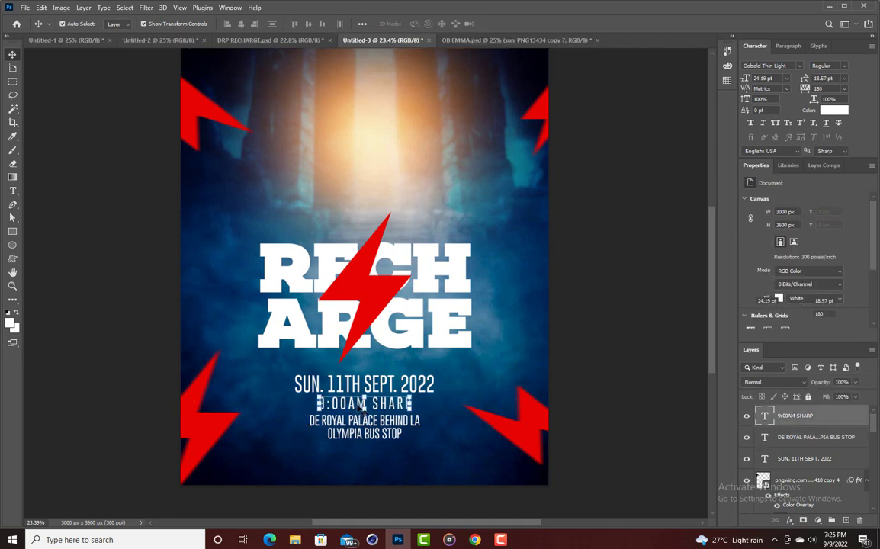
{"action": "double_click", "coordinate": [361, 410]}
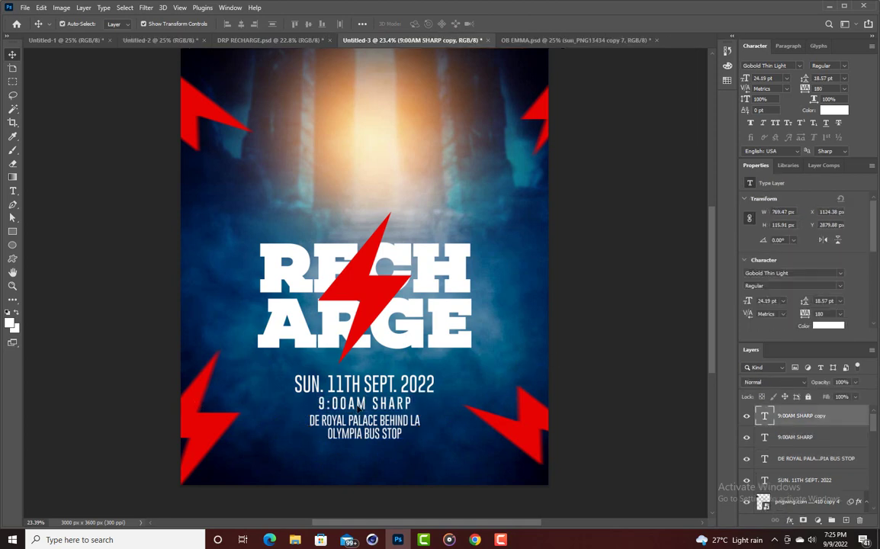
{"action": "left_click_drag", "start_coordinate": [361, 409], "coordinate": [358, 455]}
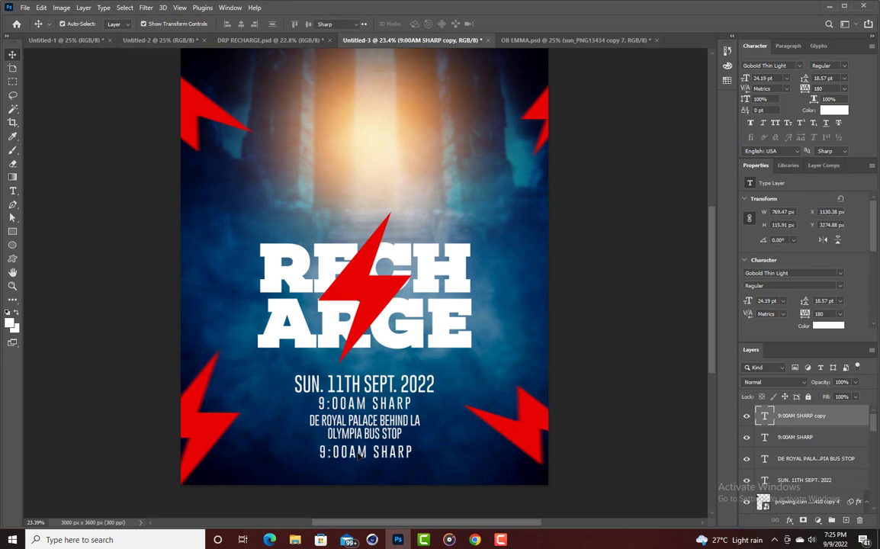
{"action": "double_click", "coordinate": [358, 455]}
{"action": "type", "text": "CONTA"}
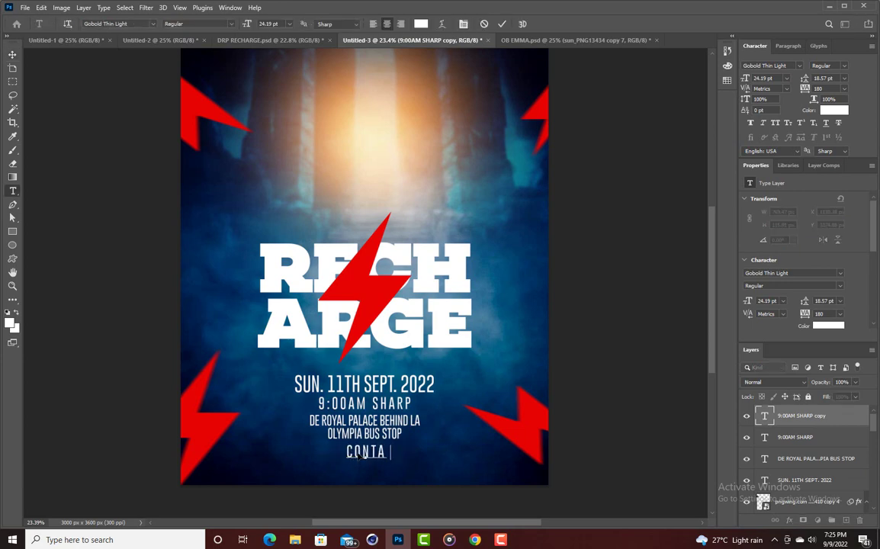
{"action": "type", "text": "CT: "}
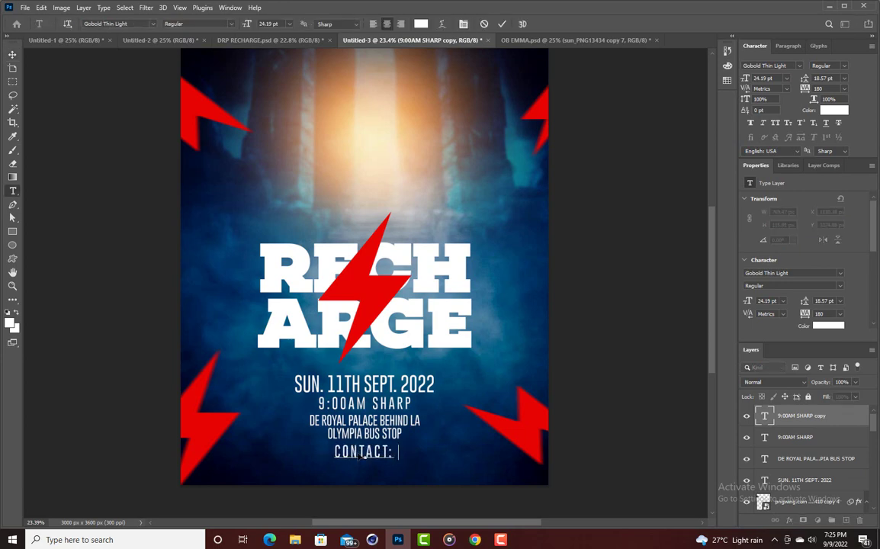
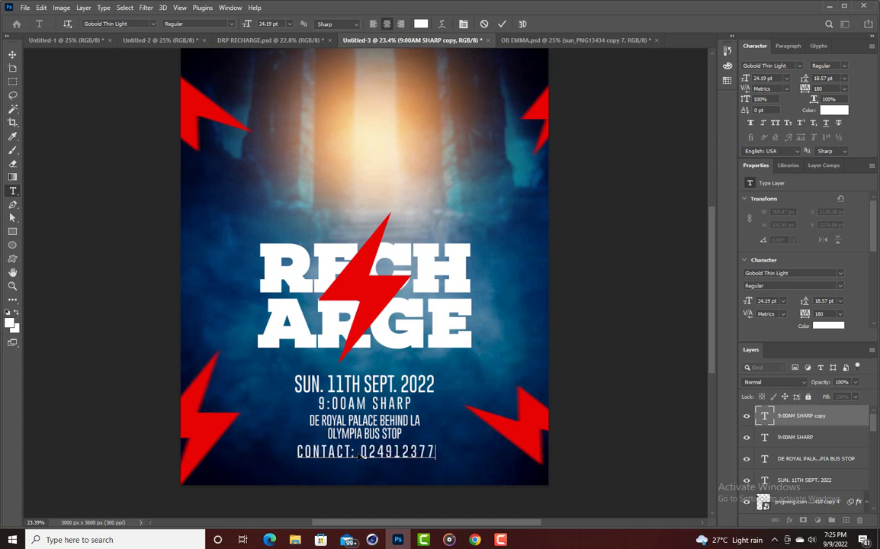
{"action": "type", "text": "/"}
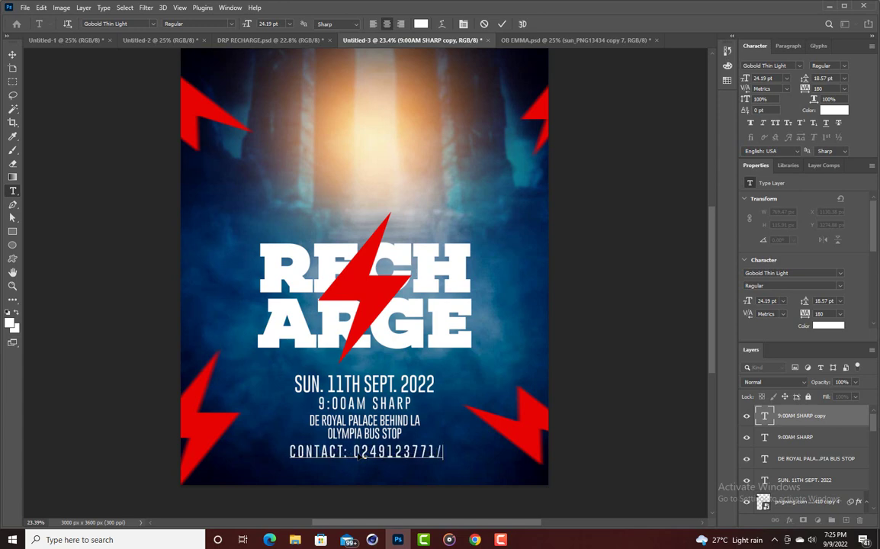
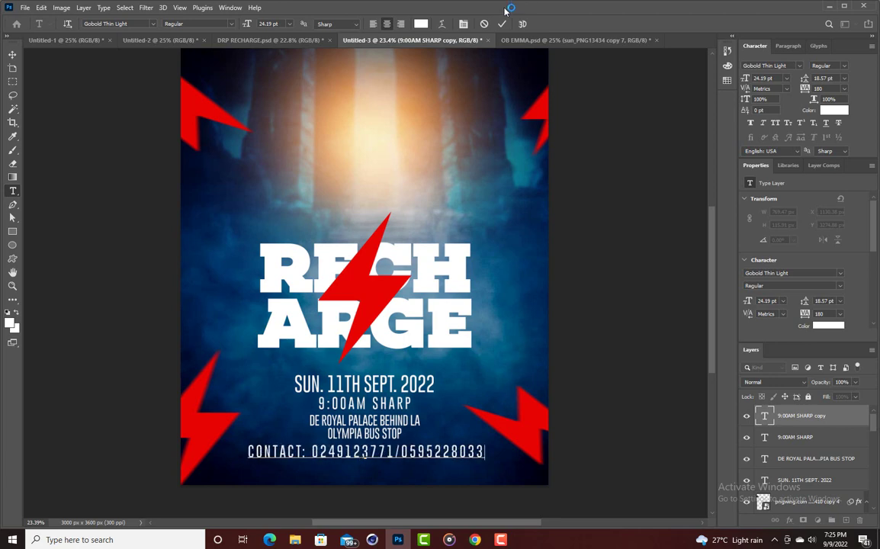
{"action": "key", "text": "ctrl+Return"}
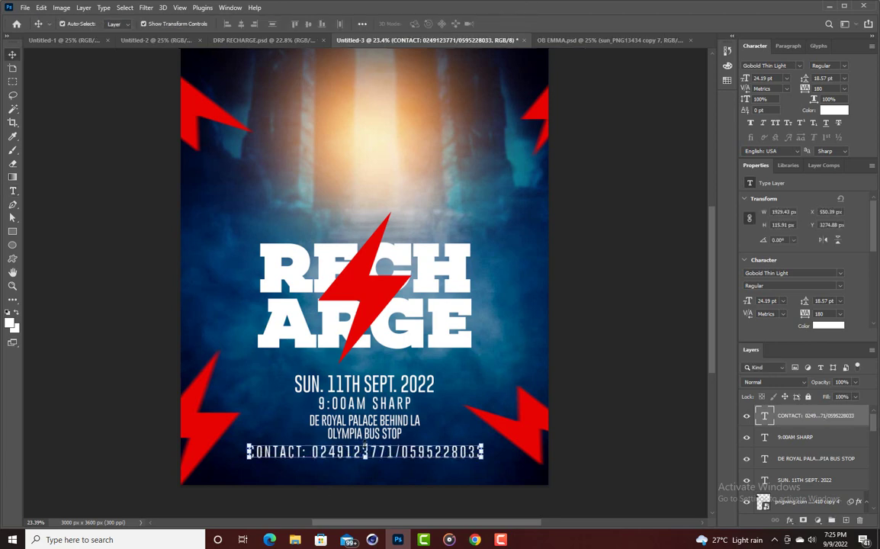
Scale the contact line down and give it 400 tracking.
{"action": "left_click_drag", "start_coordinate": [366, 451], "coordinate": [377, 455]}
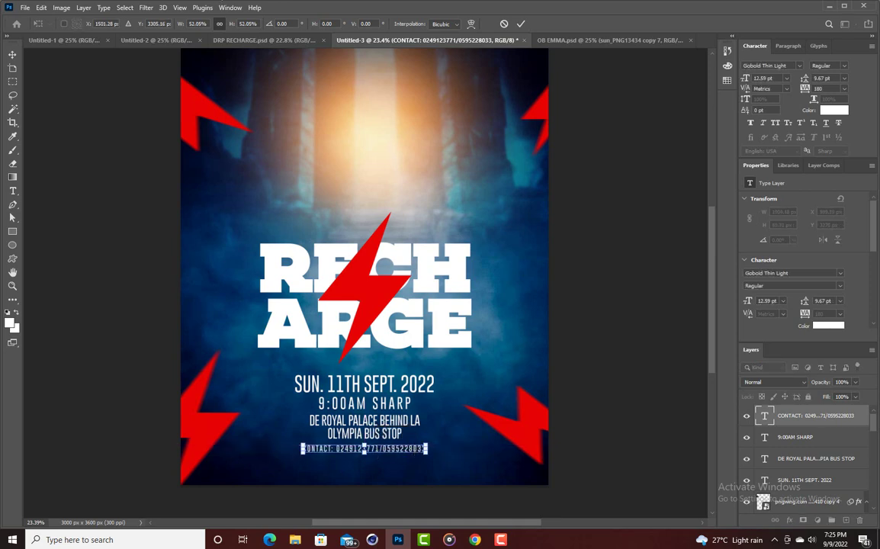
{"action": "key", "text": "Return"}
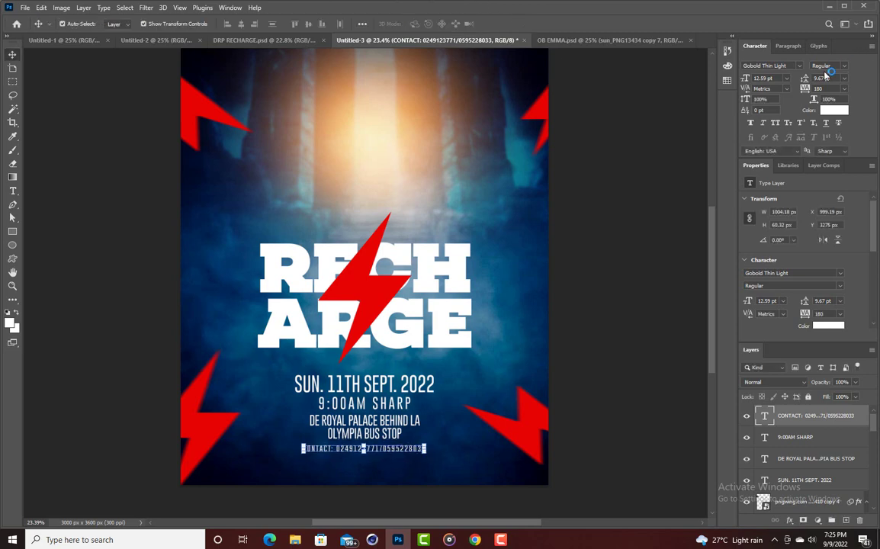
{"action": "left_click_drag", "start_coordinate": [804, 90], "coordinate": [819, 90]}
{"action": "type", "text": "400"}
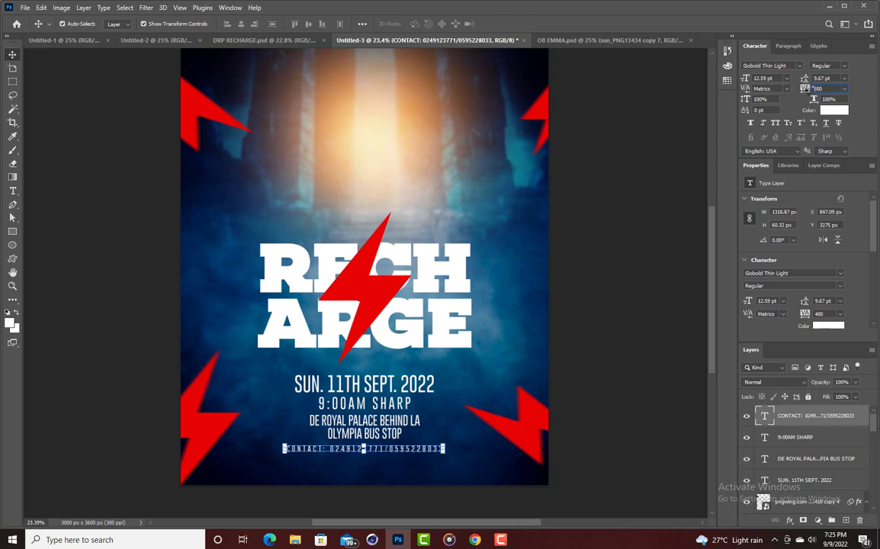
{"action": "key", "text": "Return"}
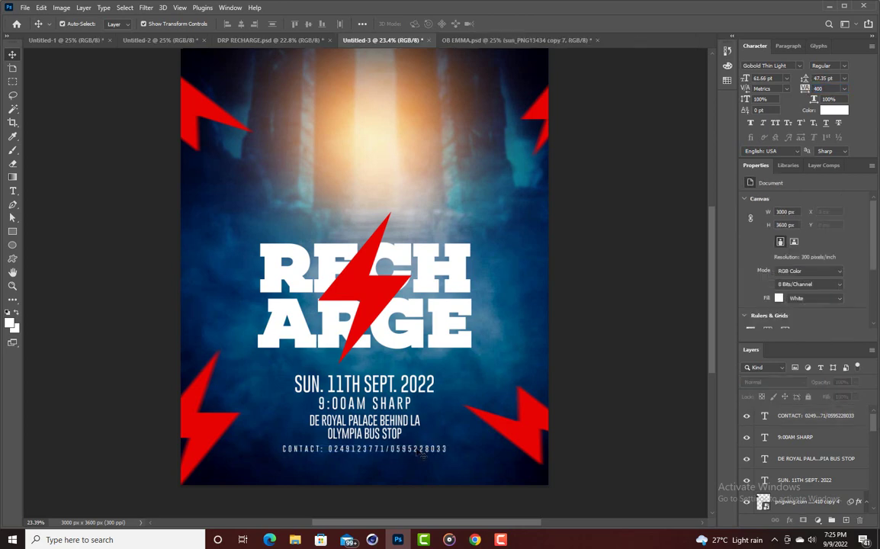
{"action": "left_click", "coordinate": [575, 270]}
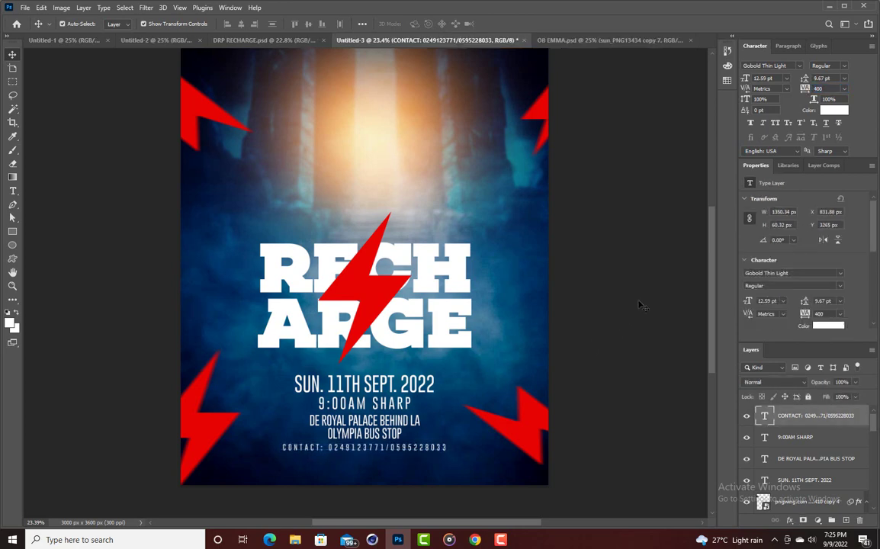
Browse the Place Embedded file list for the speaker photo, then cancel without placing anything.
{"action": "left_click", "coordinate": [25, 8]}
{"action": "left_click", "coordinate": [46, 221]}
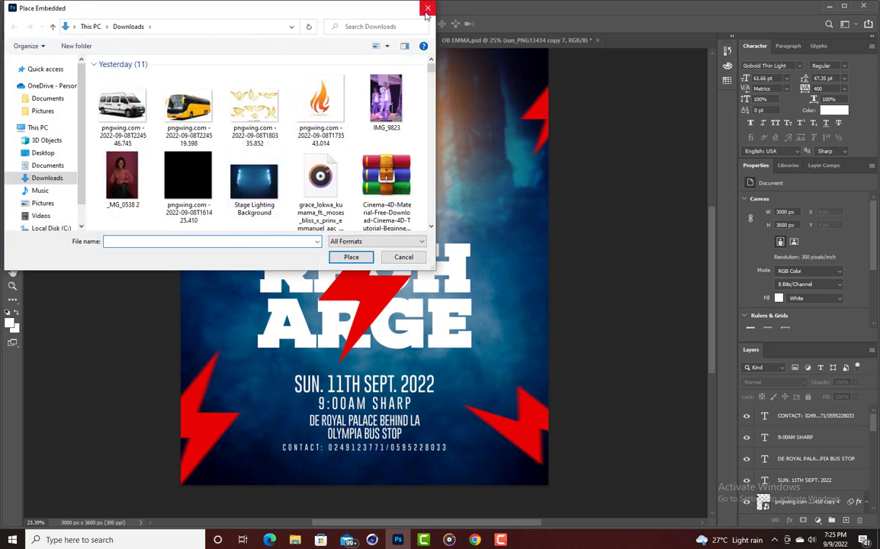
{"action": "scroll", "coordinate": [212, 127], "scroll_direction": "down", "scroll_amount": 10}
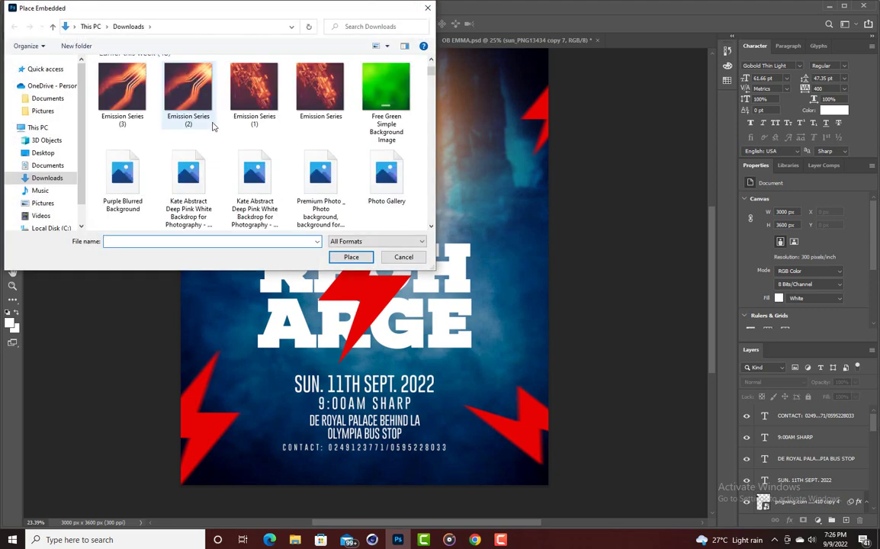
{"action": "scroll", "coordinate": [64, 124], "scroll_direction": "down", "scroll_amount": 1}
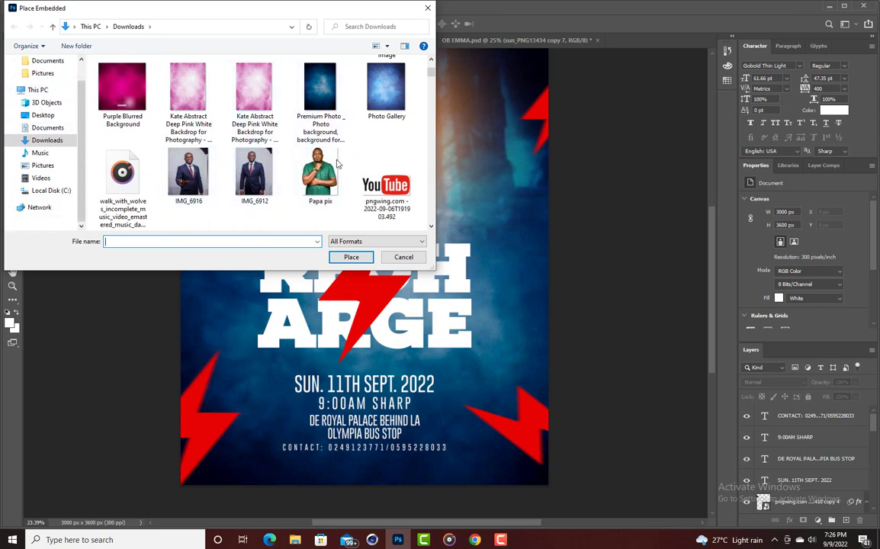
{"action": "scroll", "coordinate": [244, 152], "scroll_direction": "down", "scroll_amount": 2}
{"action": "scroll", "coordinate": [233, 138], "scroll_direction": "up", "scroll_amount": 2}
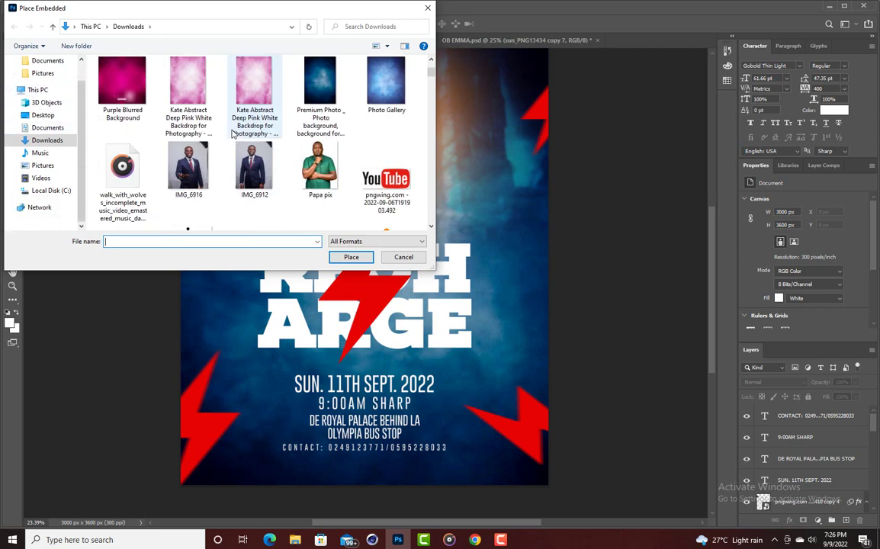
{"action": "scroll", "coordinate": [233, 138], "scroll_direction": "down", "scroll_amount": 1}
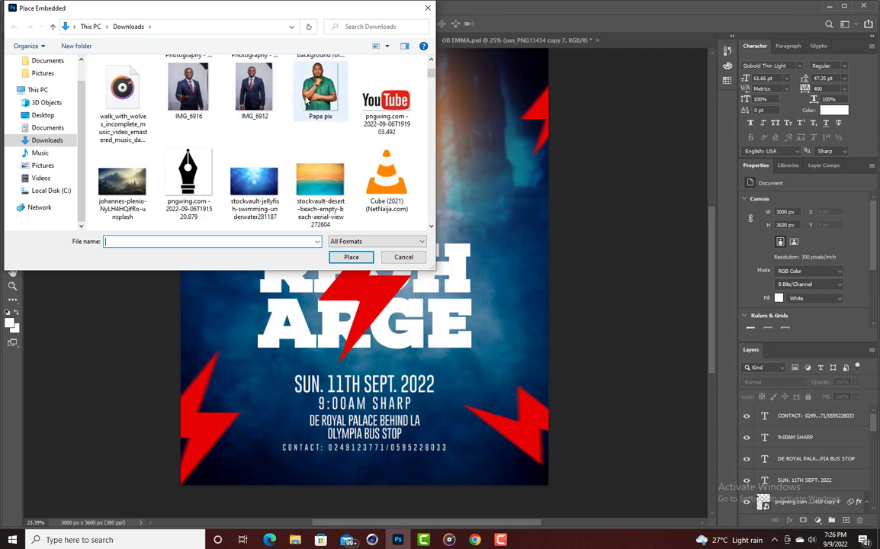
{"action": "scroll", "coordinate": [119, 148], "scroll_direction": "down", "scroll_amount": 2}
{"action": "scroll", "coordinate": [152, 129], "scroll_direction": "up", "scroll_amount": 2}
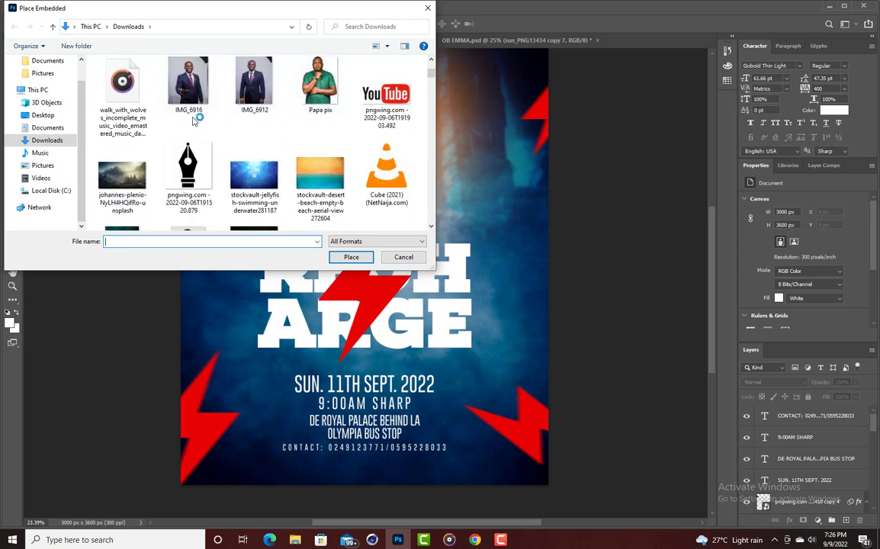
{"action": "left_click", "coordinate": [427, 7]}
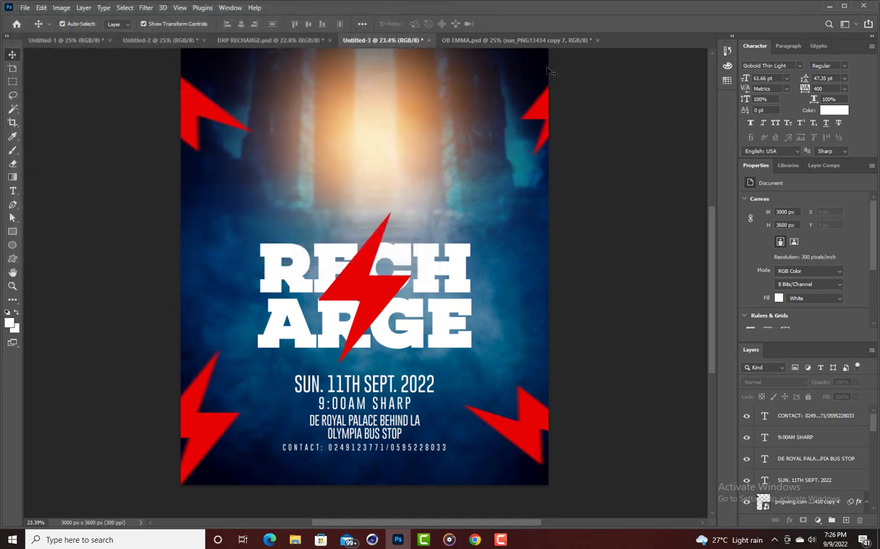
Place the speaker's pulpit photo from the Desktop as an embedded image.
{"action": "left_click", "coordinate": [25, 8]}
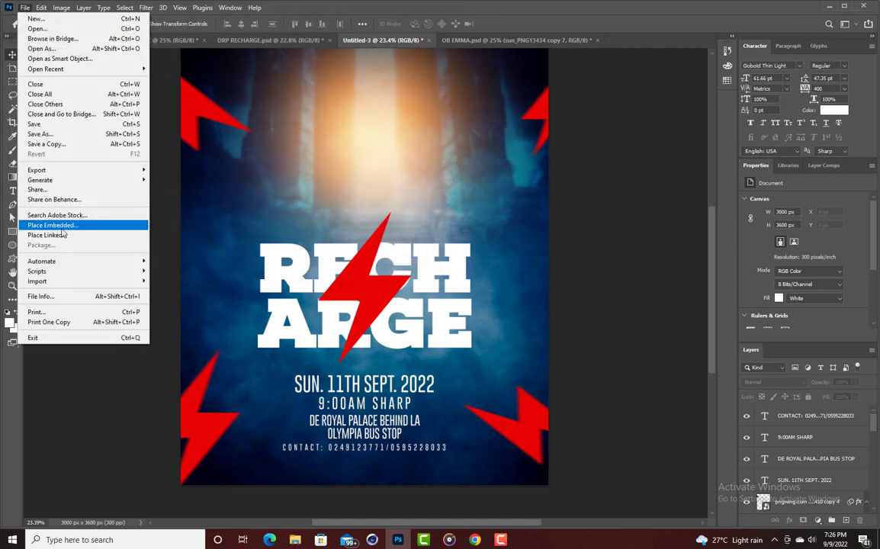
{"action": "left_click", "coordinate": [58, 223]}
{"action": "left_click", "coordinate": [43, 153]}
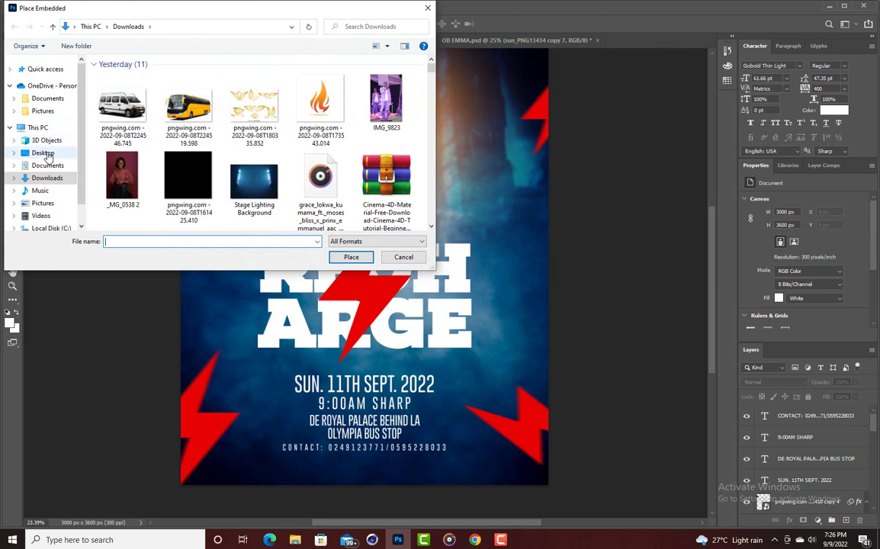
{"action": "scroll", "coordinate": [125, 124], "scroll_direction": "down", "scroll_amount": 5}
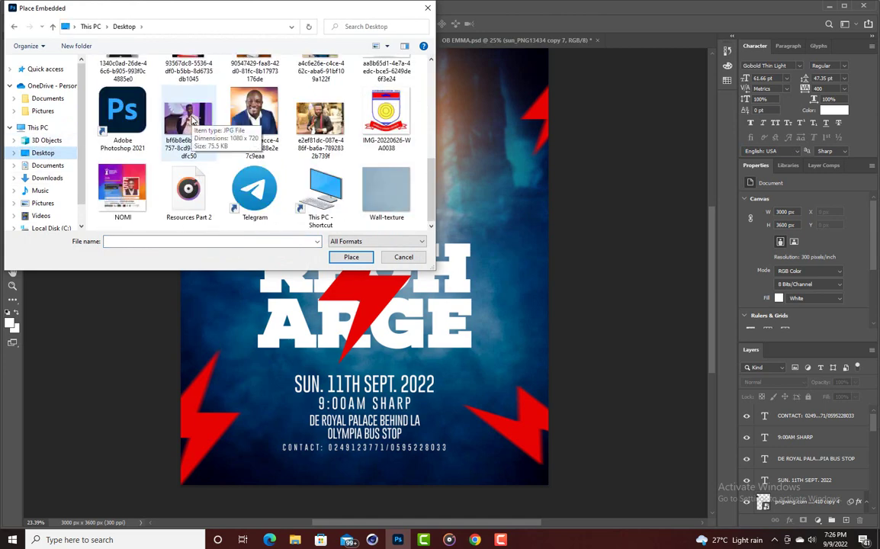
{"action": "double_click", "coordinate": [192, 121]}
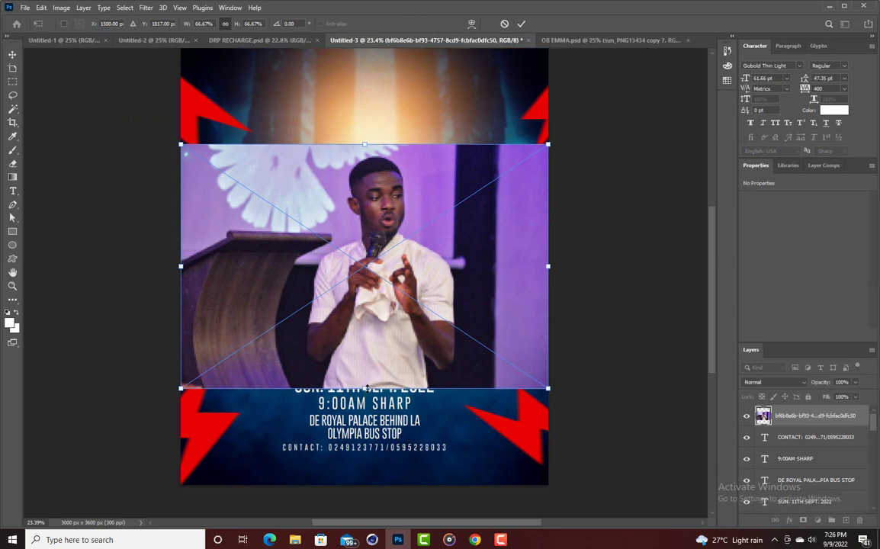
Shrink the speaker photo to about a third and position it above the RECHARGE title.
{"action": "left_click_drag", "start_coordinate": [367, 388], "coordinate": [360, 281]}
{"action": "left_click_drag", "start_coordinate": [374, 214], "coordinate": [381, 186]}
{"action": "left_click", "coordinate": [526, 24]}
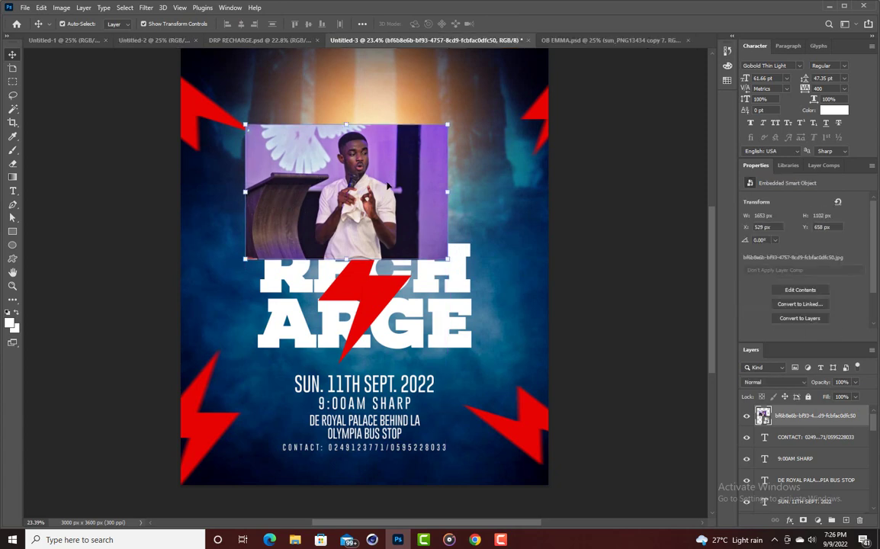
{"action": "scroll", "coordinate": [415, 202], "scroll_direction": "up", "scroll_amount": 1}
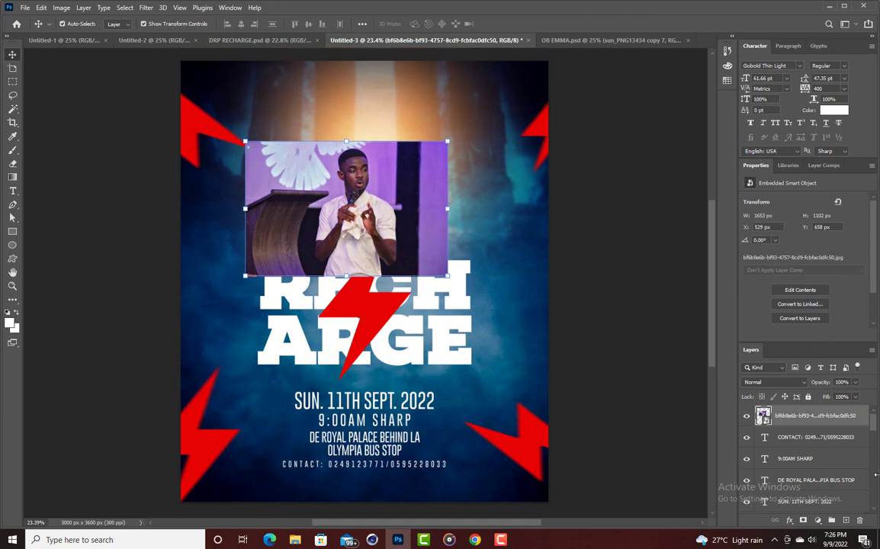
Rasterize the photo layer and run Remove Background on the speaker image.
{"action": "right_click", "coordinate": [822, 416]}
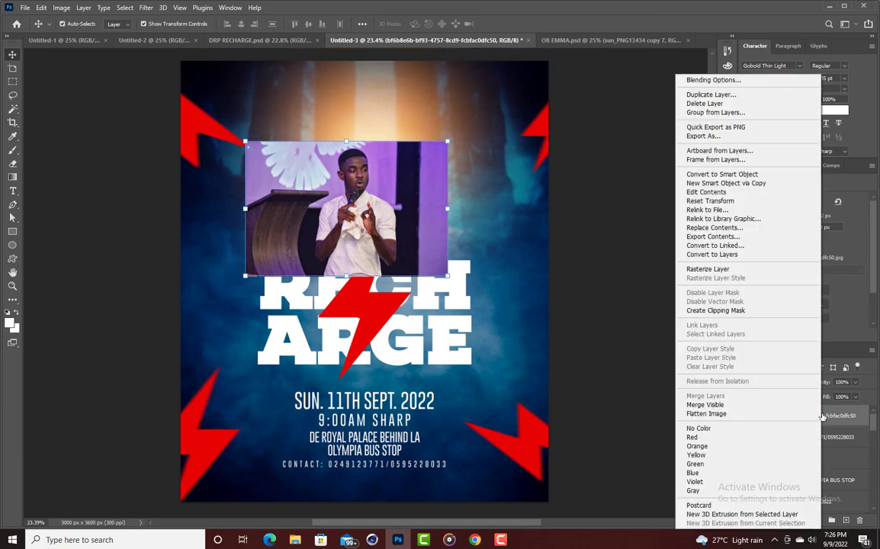
{"action": "left_click", "coordinate": [721, 272]}
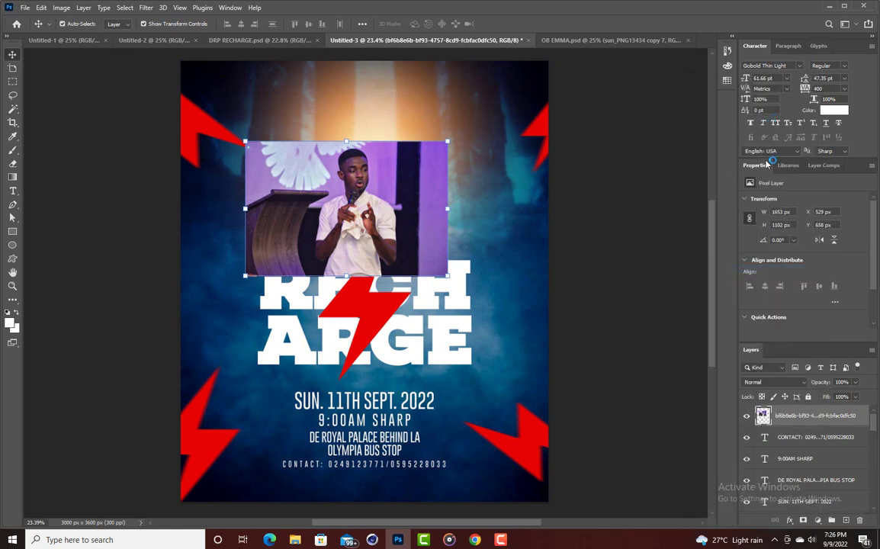
{"action": "scroll", "coordinate": [768, 221], "scroll_direction": "down", "scroll_amount": 1}
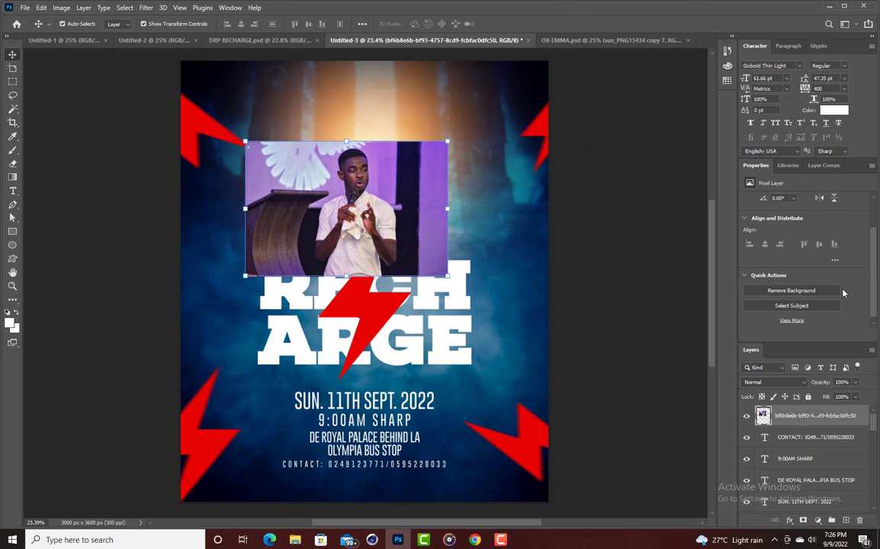
{"action": "left_click", "coordinate": [814, 307]}
{"action": "left_click", "coordinate": [792, 294]}
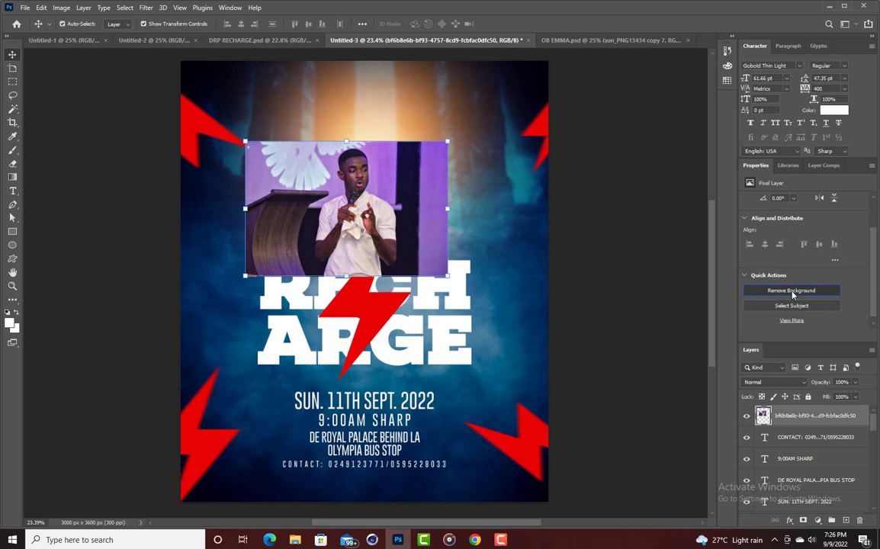
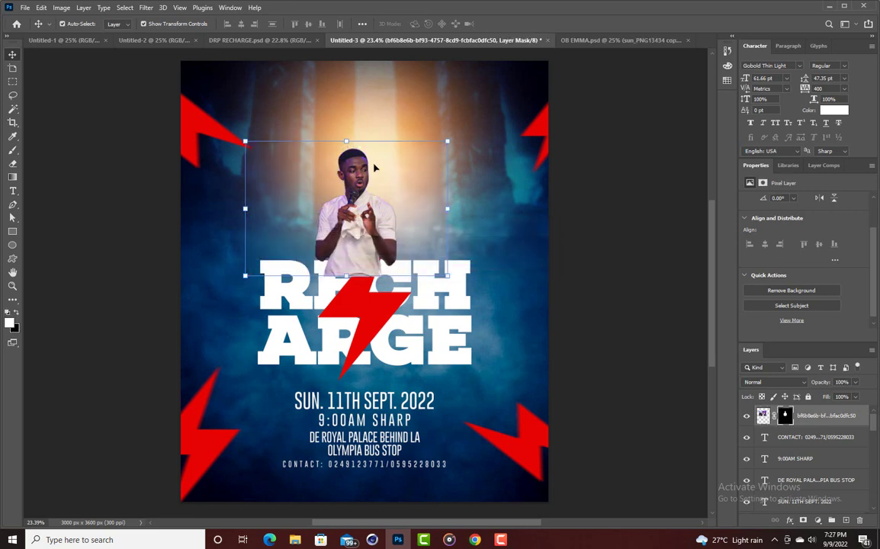
Scale the white-shirt man to 85.53% and centre him above the RECHARGE title.
{"action": "left_click_drag", "start_coordinate": [366, 216], "coordinate": [336, 202]}
{"action": "left_click_drag", "start_coordinate": [317, 261], "coordinate": [343, 218]}
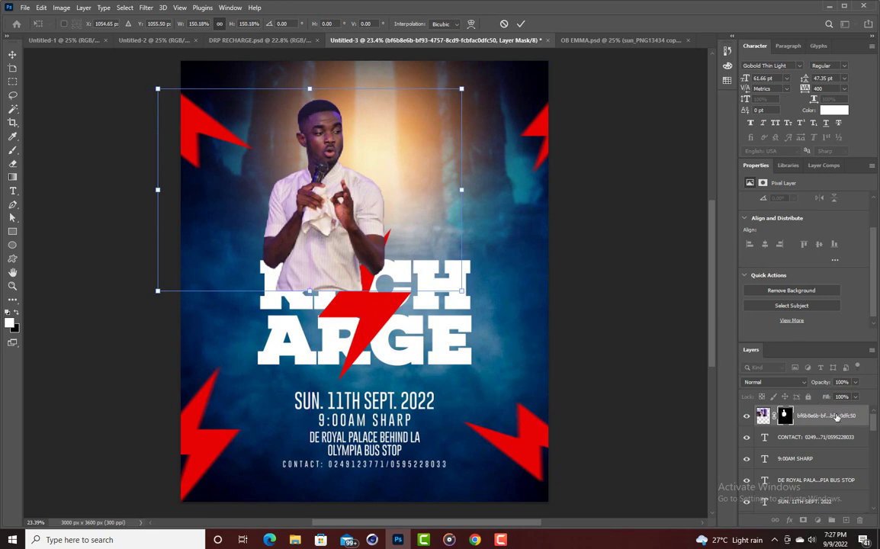
{"action": "key", "text": "Return"}
{"action": "scroll", "coordinate": [808, 442], "scroll_direction": "down", "scroll_amount": 5}
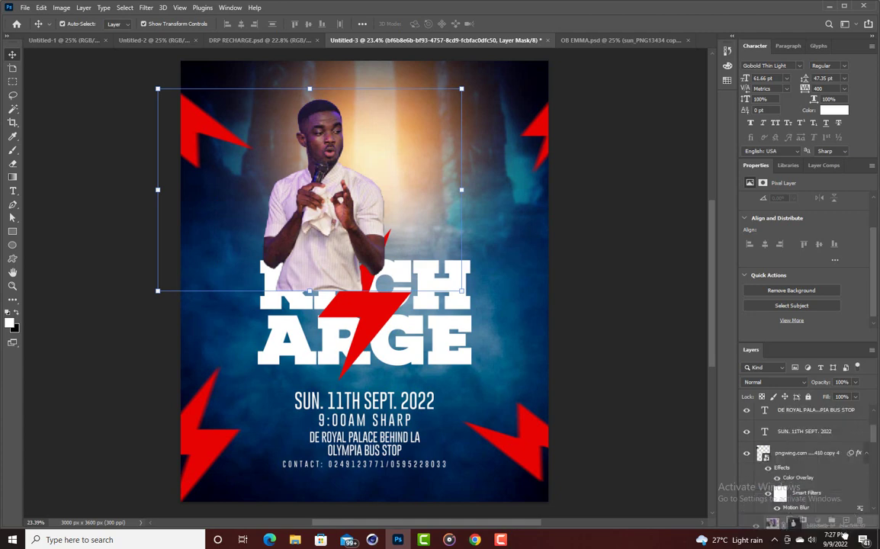
{"action": "scroll", "coordinate": [839, 511], "scroll_direction": "down", "scroll_amount": 5}
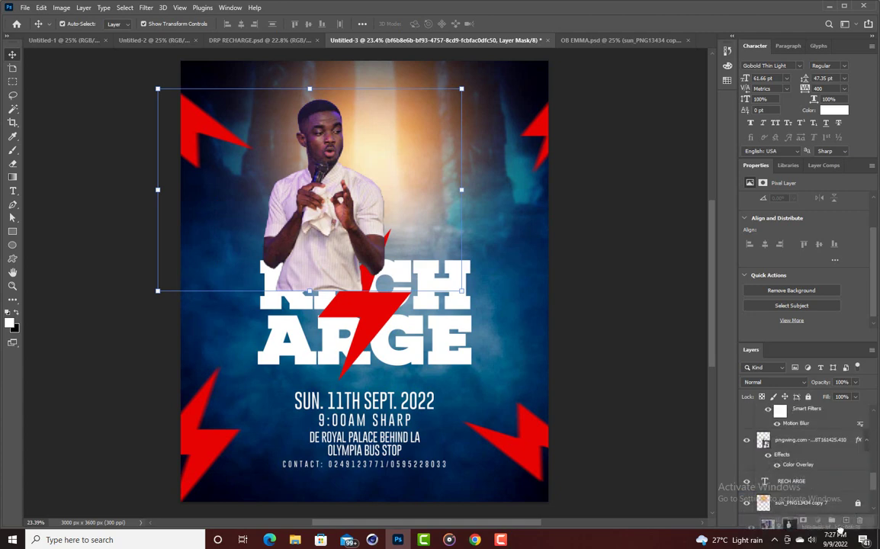
{"action": "scroll", "coordinate": [835, 465], "scroll_direction": "down", "scroll_amount": 3}
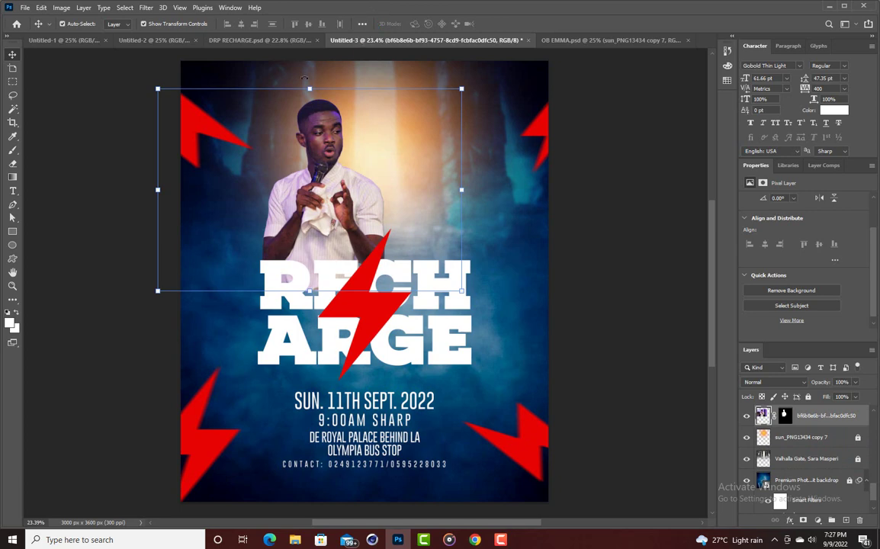
{"action": "left_click_drag", "start_coordinate": [308, 85], "coordinate": [343, 173]}
{"action": "left_click", "coordinate": [521, 24]}
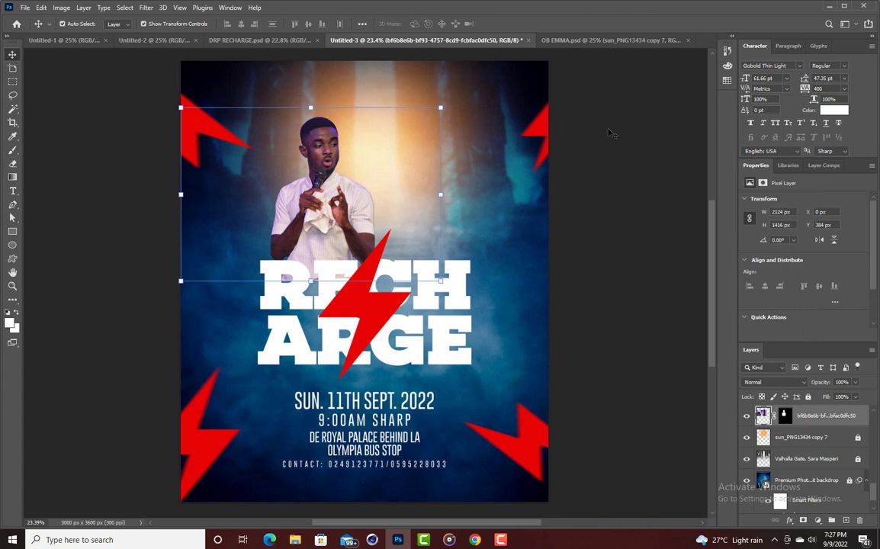
Shrink the Eraser brush, then nudge the white-shirt man slightly down and deselect him.
{"action": "left_click", "coordinate": [13, 163]}
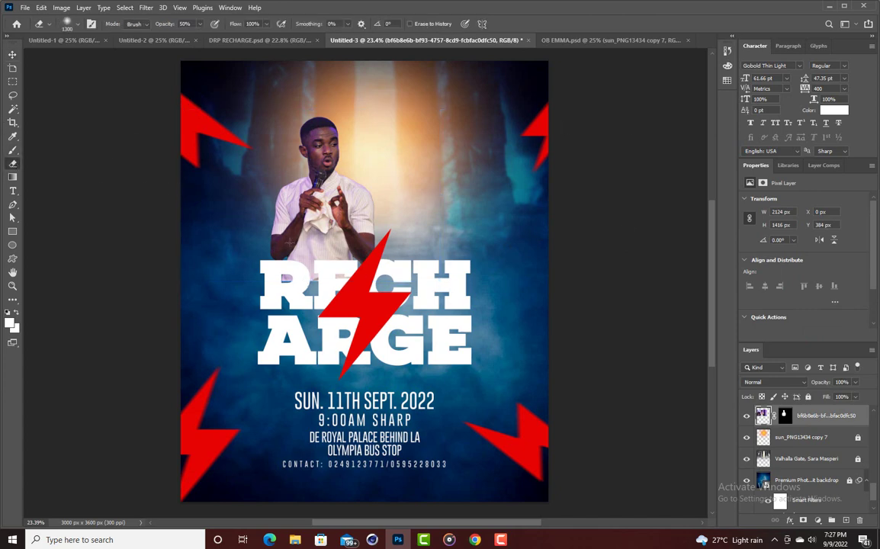
{"action": "key", "text": "bracketleft"}
{"action": "key", "text": "bracketleft"}
{"action": "key", "text": "bracketleft"}
{"action": "key", "text": "bracketleft"}
{"action": "key", "text": "bracketleft"}
{"action": "key", "text": "bracketleft"}
{"action": "key", "text": "bracketleft"}
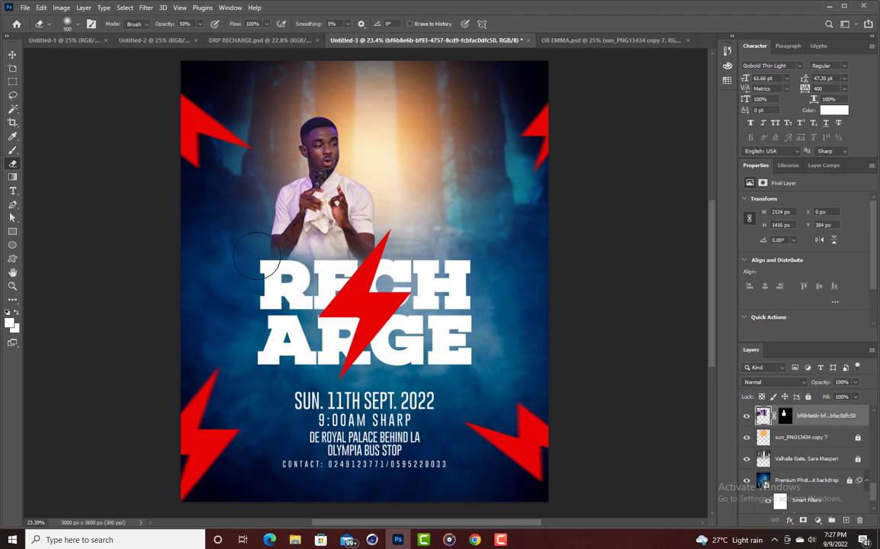
{"action": "left_click", "coordinate": [12, 54]}
{"action": "left_click_drag", "start_coordinate": [279, 134], "coordinate": [318, 163]}
{"action": "left_click", "coordinate": [636, 143]}
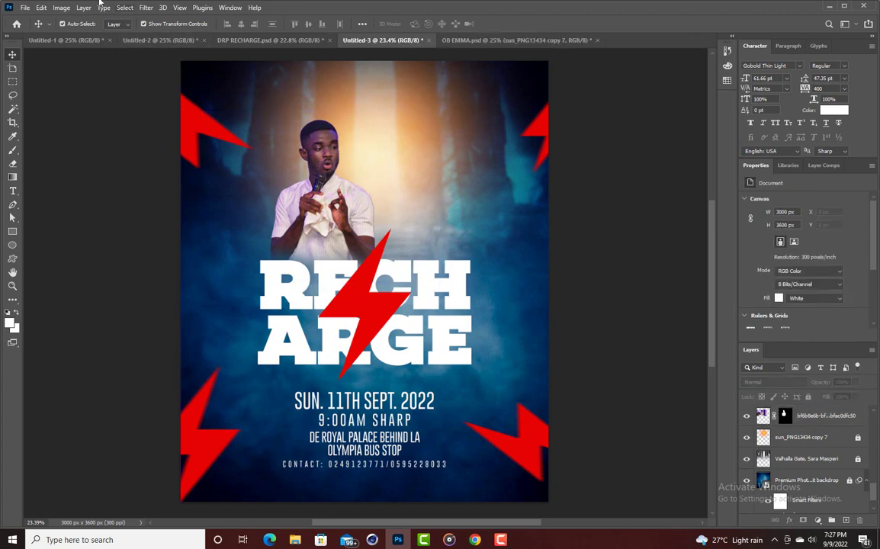
Start File > Place Embedded and open the Studio Works folder on the Desktop.
{"action": "left_click", "coordinate": [25, 7]}
{"action": "left_click", "coordinate": [53, 225]}
{"action": "scroll", "coordinate": [262, 119], "scroll_direction": "down", "scroll_amount": 1}
{"action": "scroll", "coordinate": [262, 120], "scroll_direction": "down", "scroll_amount": 3}
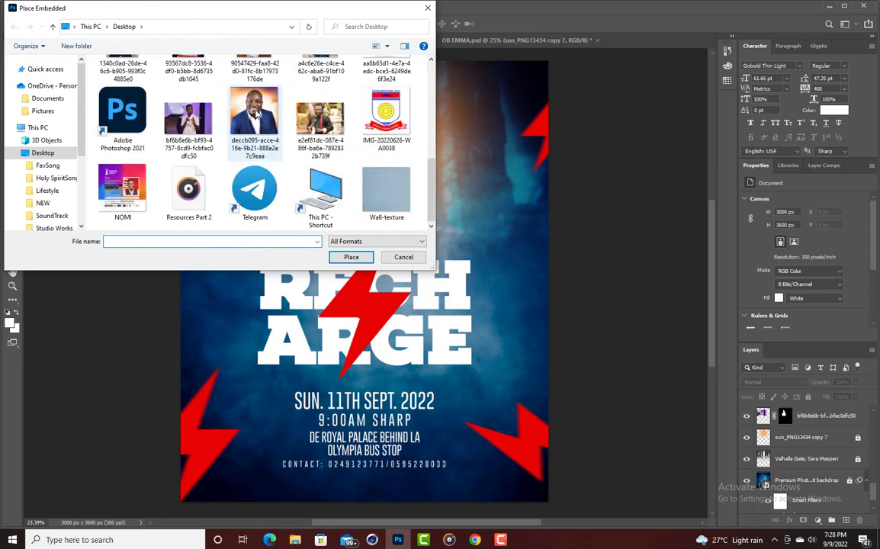
{"action": "scroll", "coordinate": [228, 118], "scroll_direction": "up", "scroll_amount": 5}
{"action": "double_click", "coordinate": [220, 122]}
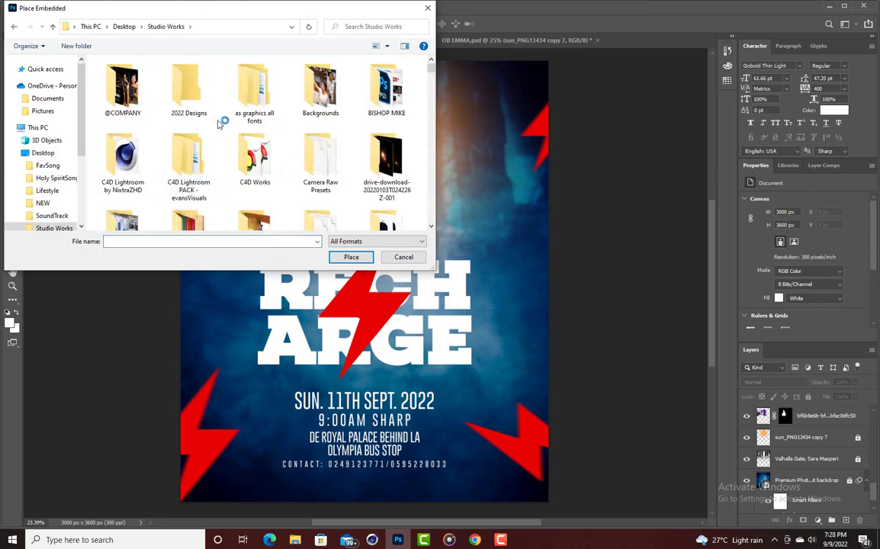
Place the green-suit man's photo and scale it down to about 42.73%.
{"action": "scroll", "coordinate": [220, 123], "scroll_direction": "down", "scroll_amount": 8}
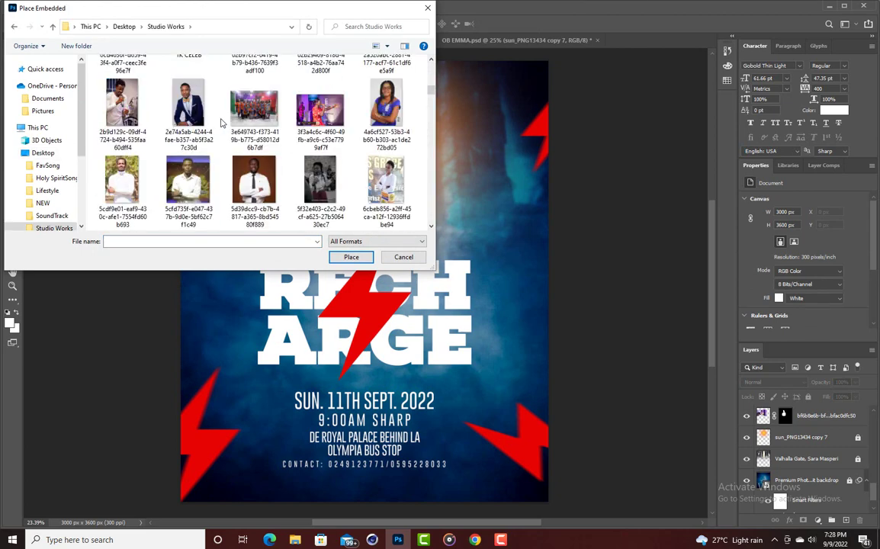
{"action": "scroll", "coordinate": [221, 122], "scroll_direction": "down", "scroll_amount": 3}
{"action": "scroll", "coordinate": [208, 158], "scroll_direction": "down", "scroll_amount": 1}
{"action": "scroll", "coordinate": [213, 153], "scroll_direction": "down", "scroll_amount": 1}
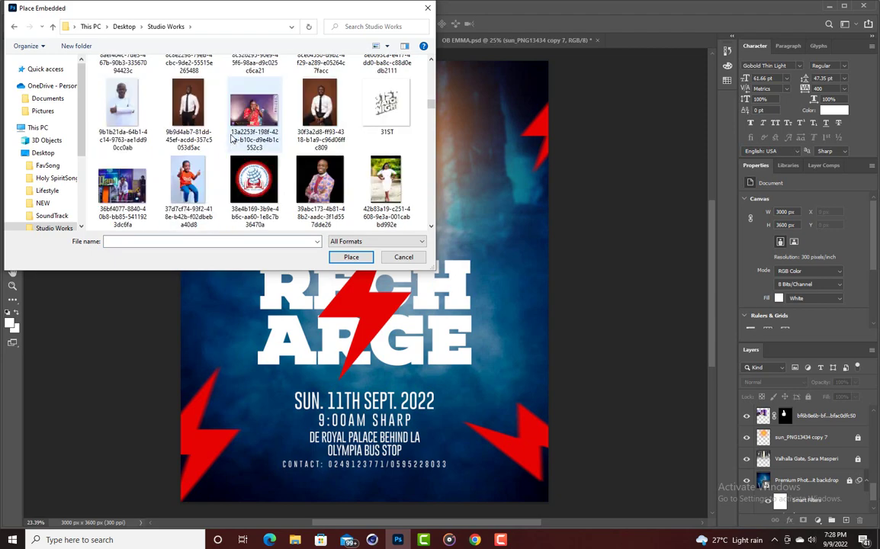
{"action": "scroll", "coordinate": [221, 145], "scroll_direction": "up", "scroll_amount": 2}
{"action": "scroll", "coordinate": [233, 137], "scroll_direction": "down", "scroll_amount": 1}
{"action": "scroll", "coordinate": [221, 145], "scroll_direction": "up", "scroll_amount": 1}
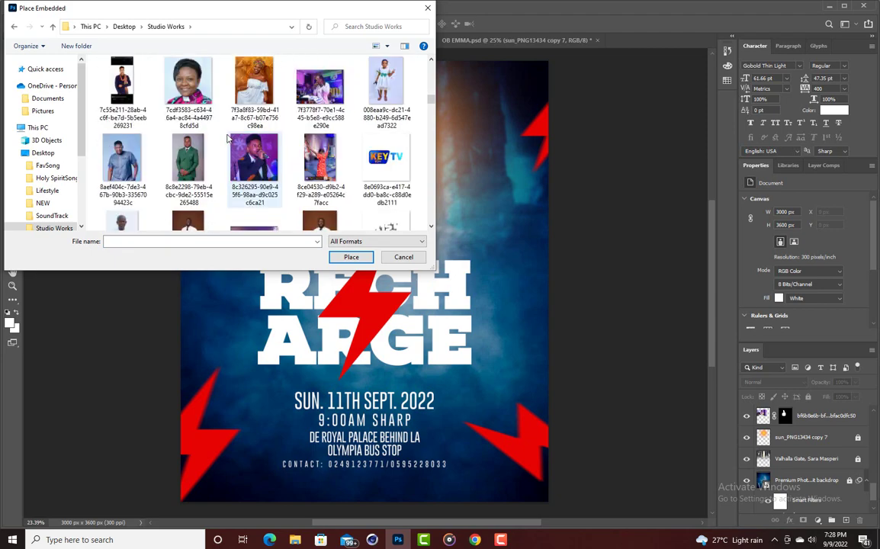
{"action": "double_click", "coordinate": [189, 162]}
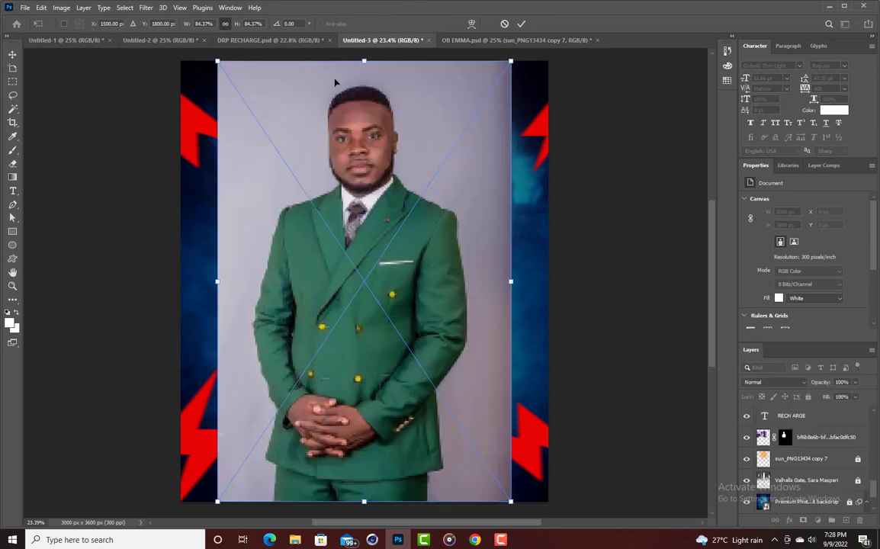
{"action": "left_click_drag", "start_coordinate": [364, 500], "coordinate": [364, 281]}
Move the shrunken green-suit photo above the title and commit the placement.
{"action": "left_click_drag", "start_coordinate": [367, 213], "coordinate": [376, 255]}
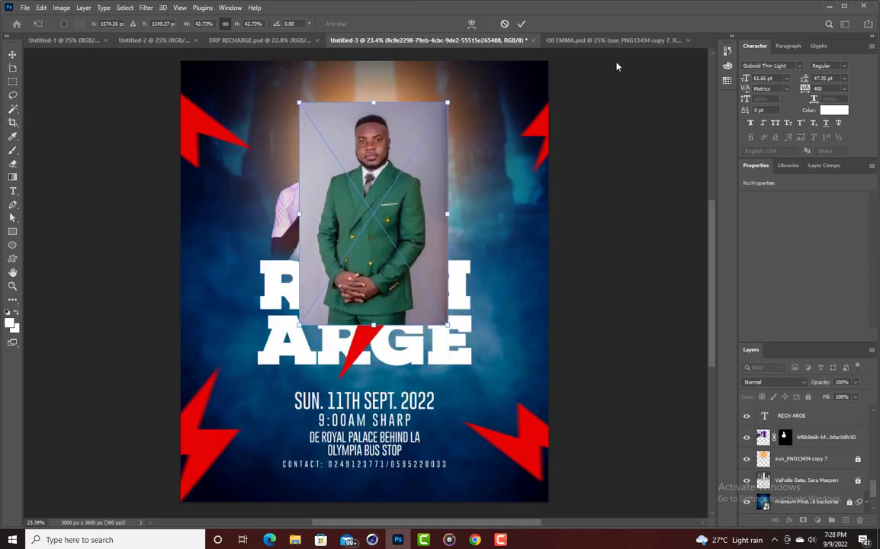
{"action": "left_click", "coordinate": [521, 24]}
{"action": "scroll", "coordinate": [800, 429], "scroll_direction": "up", "scroll_amount": 3}
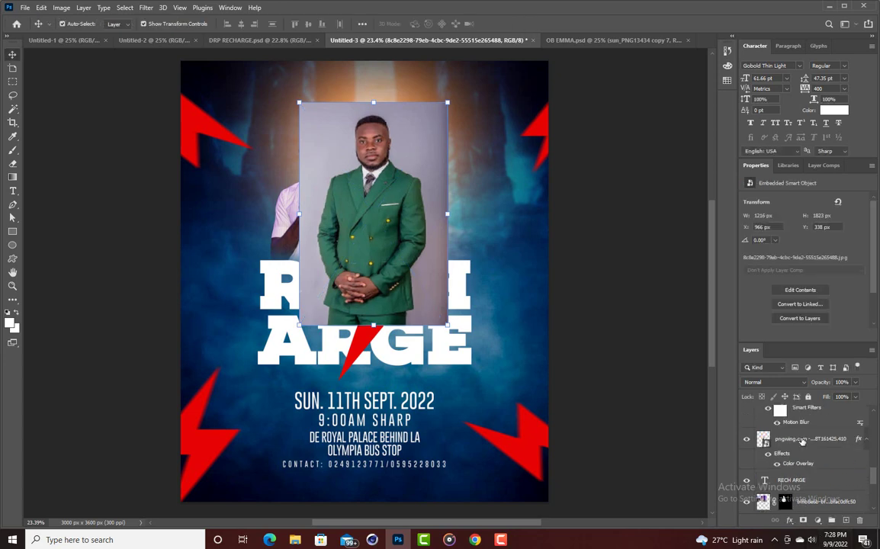
{"action": "scroll", "coordinate": [800, 429], "scroll_direction": "up", "scroll_amount": 3}
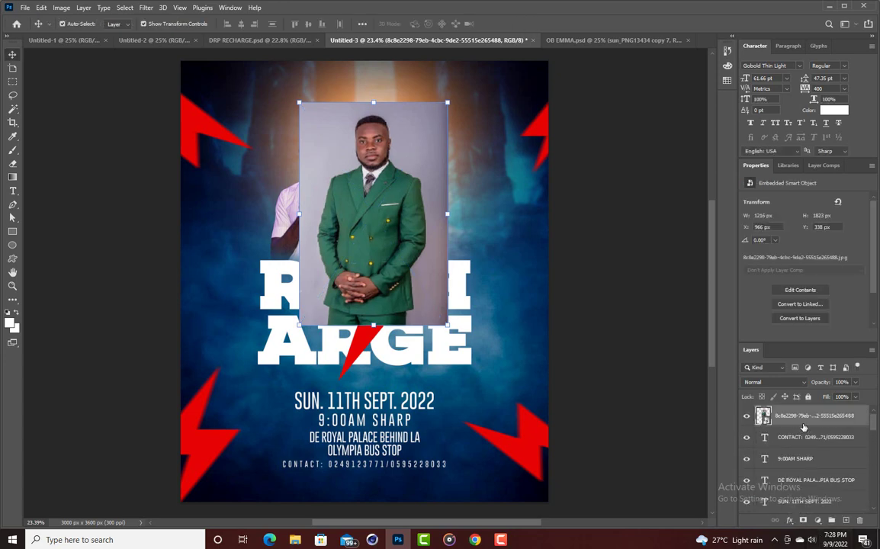
Rasterize the photo layer and remove the background behind the green-suit man.
{"action": "right_click", "coordinate": [801, 415]}
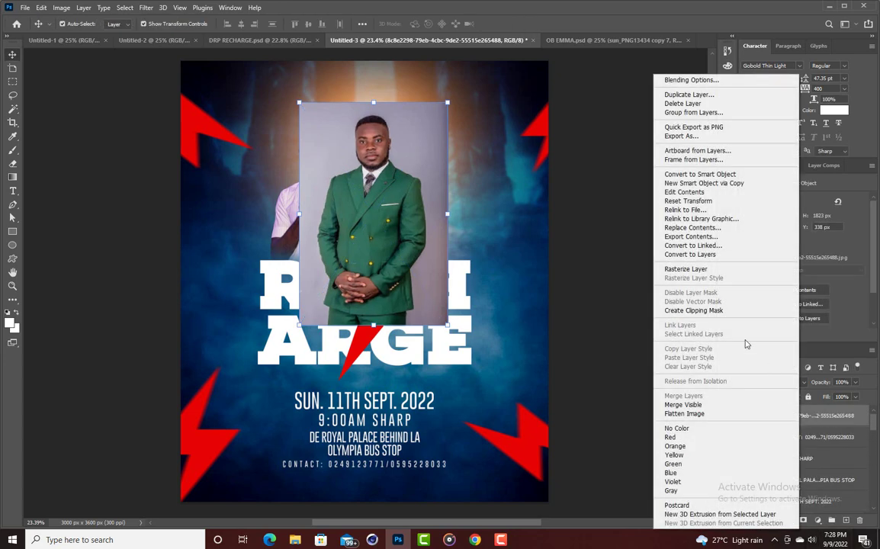
{"action": "left_click", "coordinate": [690, 274]}
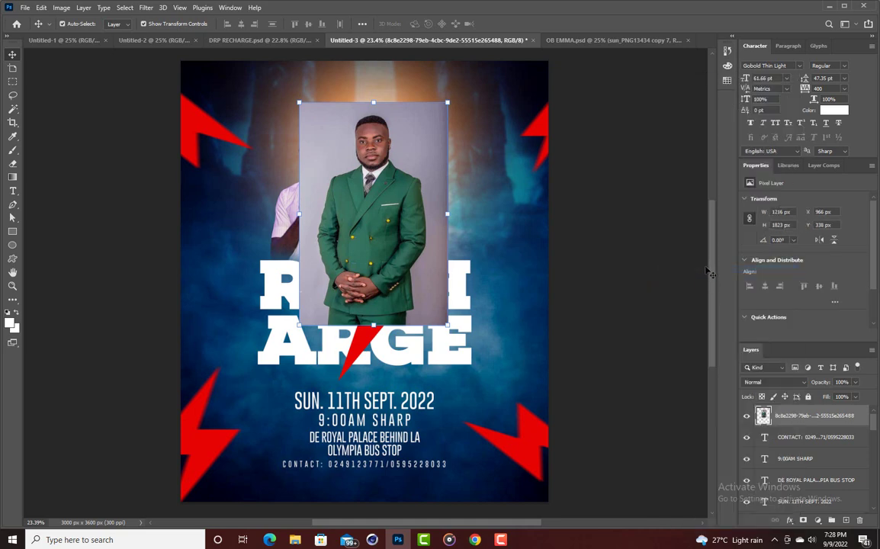
{"action": "scroll", "coordinate": [791, 297], "scroll_direction": "down", "scroll_amount": 2}
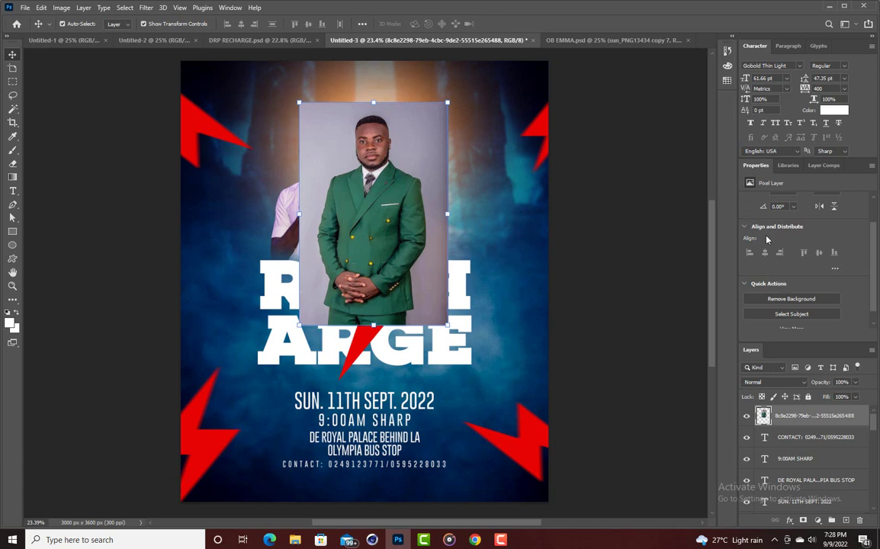
{"action": "left_click", "coordinate": [783, 300]}
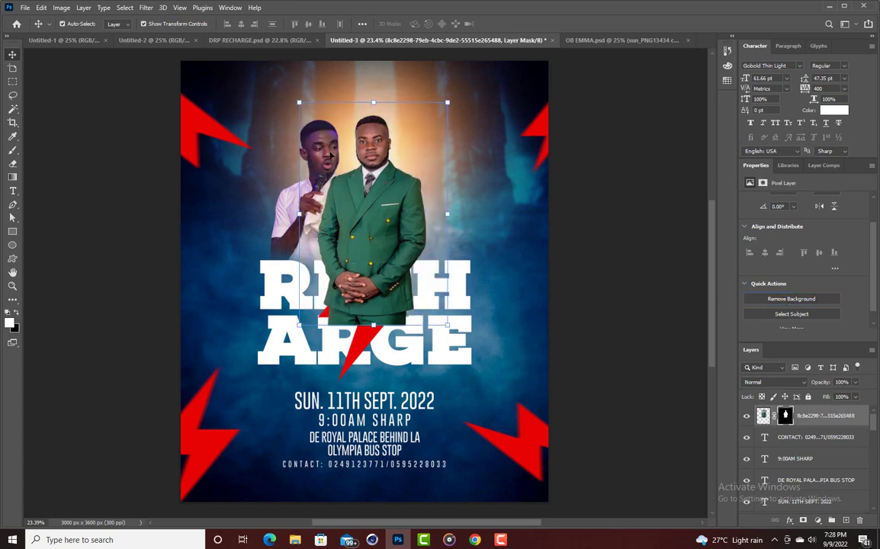
Position the green-suit man right of the white-shirt man, layered behind him.
{"action": "left_click_drag", "start_coordinate": [350, 224], "coordinate": [368, 224]}
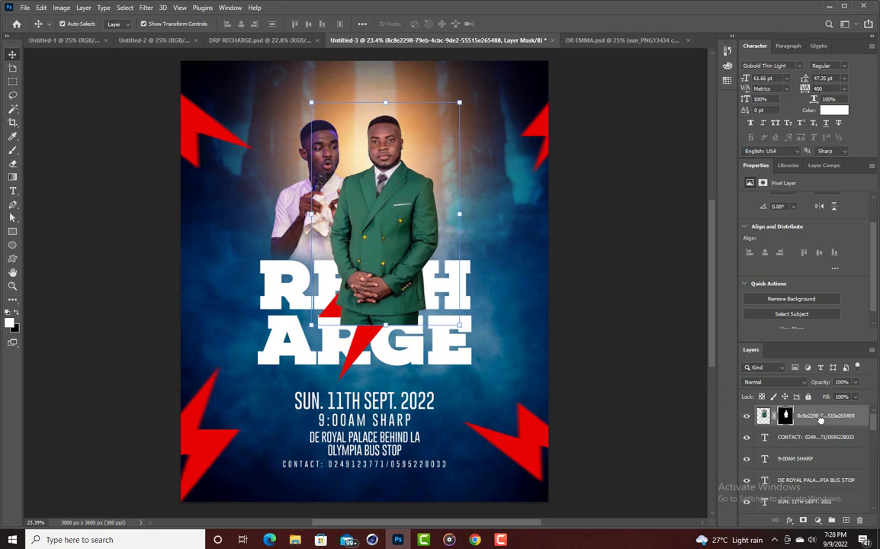
{"action": "scroll", "coordinate": [820, 427], "scroll_direction": "down", "scroll_amount": 8}
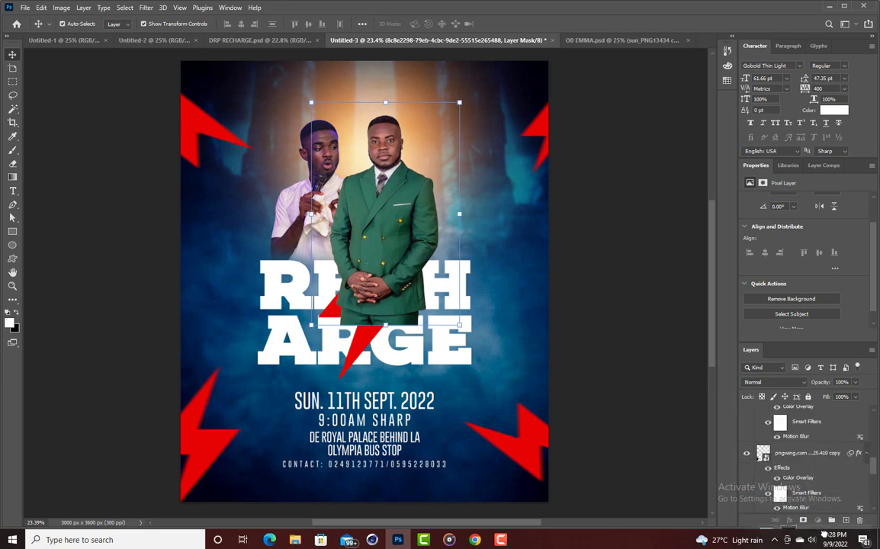
{"action": "scroll", "coordinate": [820, 427], "scroll_direction": "up", "scroll_amount": 8}
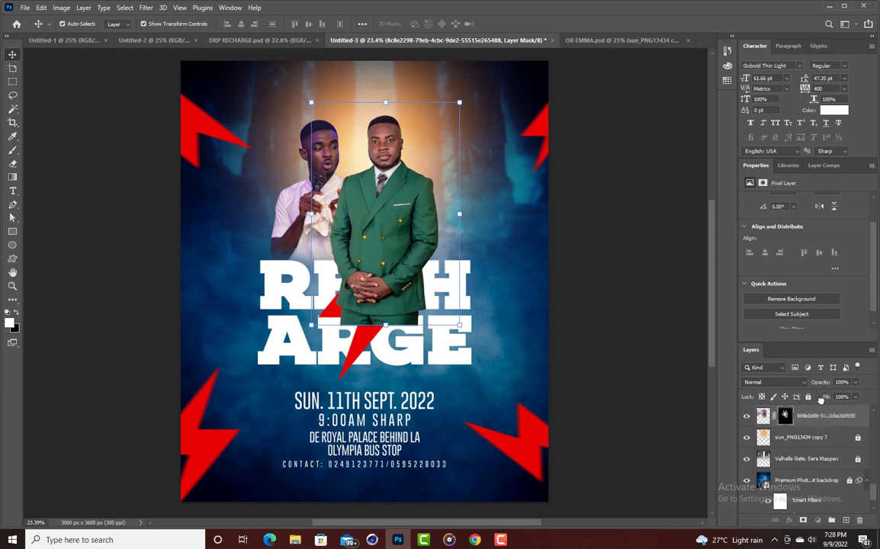
{"action": "left_click_drag", "start_coordinate": [821, 400], "coordinate": [821, 404]}
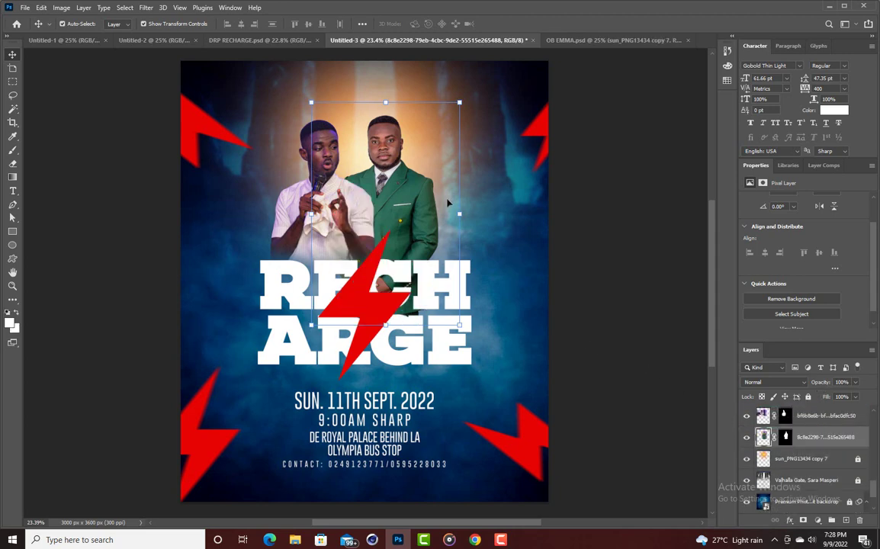
{"action": "left_click_drag", "start_coordinate": [449, 202], "coordinate": [460, 197]}
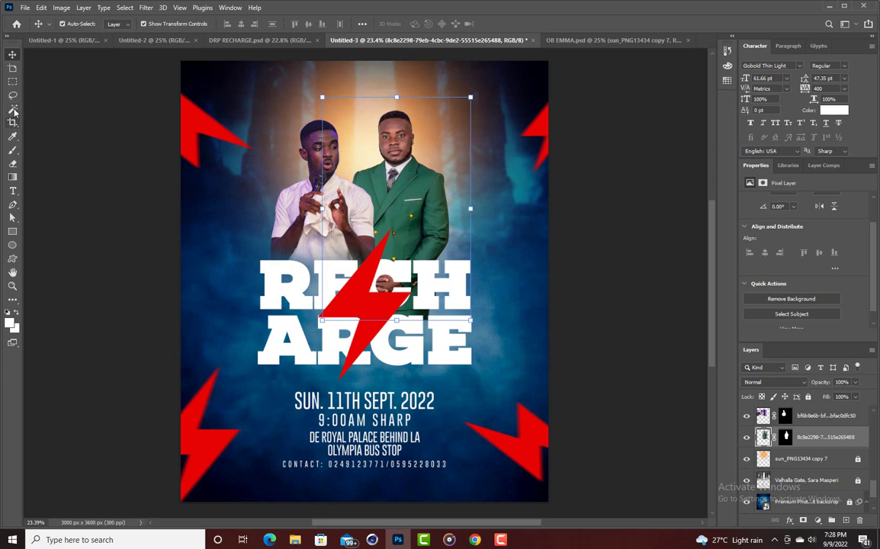
Select the Eraser and enlarge its brush to 800 px.
{"action": "left_click", "coordinate": [13, 161]}
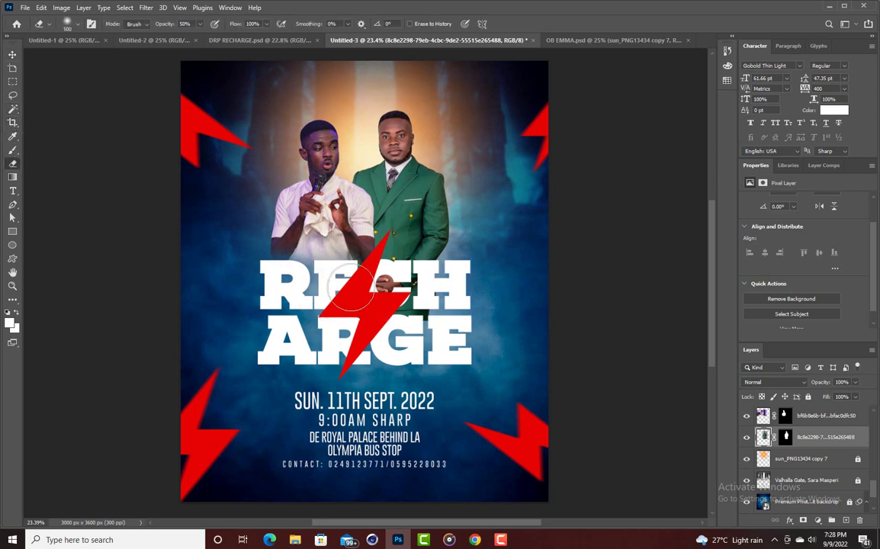
{"action": "key", "text": "bracketright"}
{"action": "key", "text": "bracketright"}
{"action": "key", "text": "bracketright"}
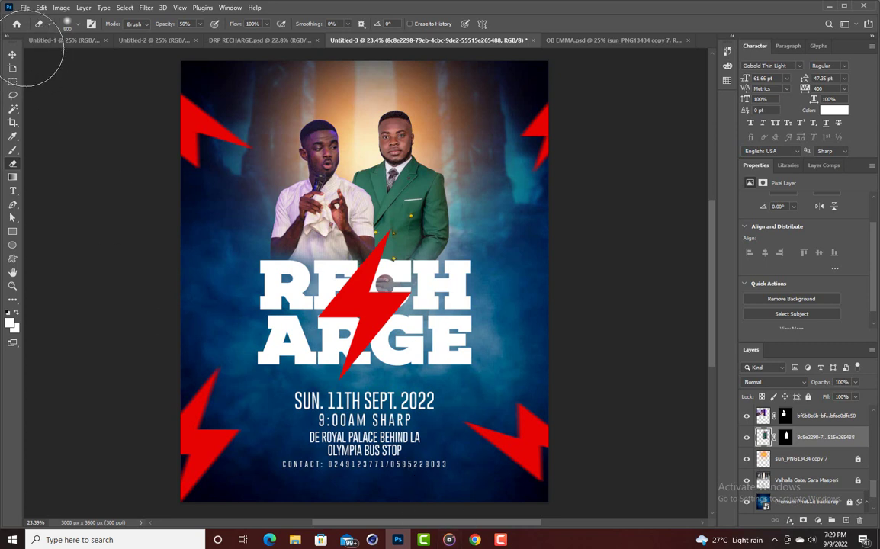
{"action": "key", "text": "alt+Tab"}
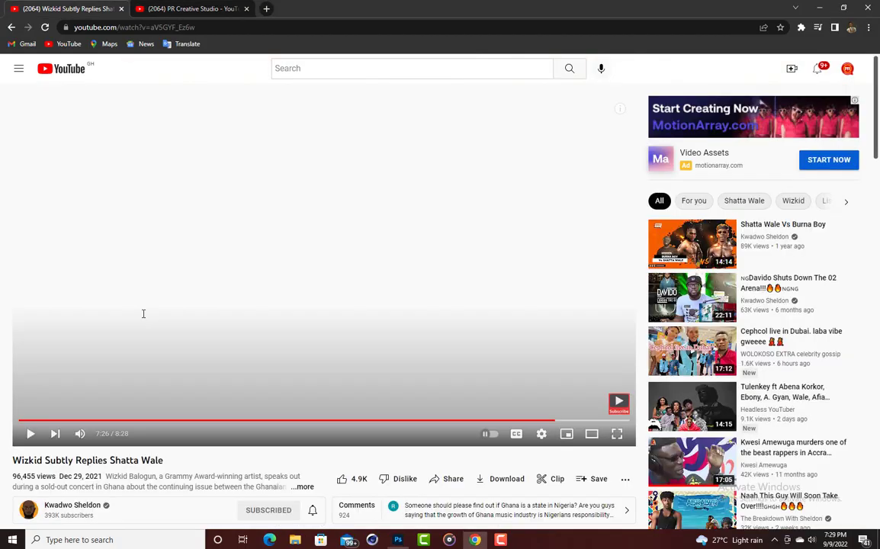
{"action": "left_click", "coordinate": [397, 539]}
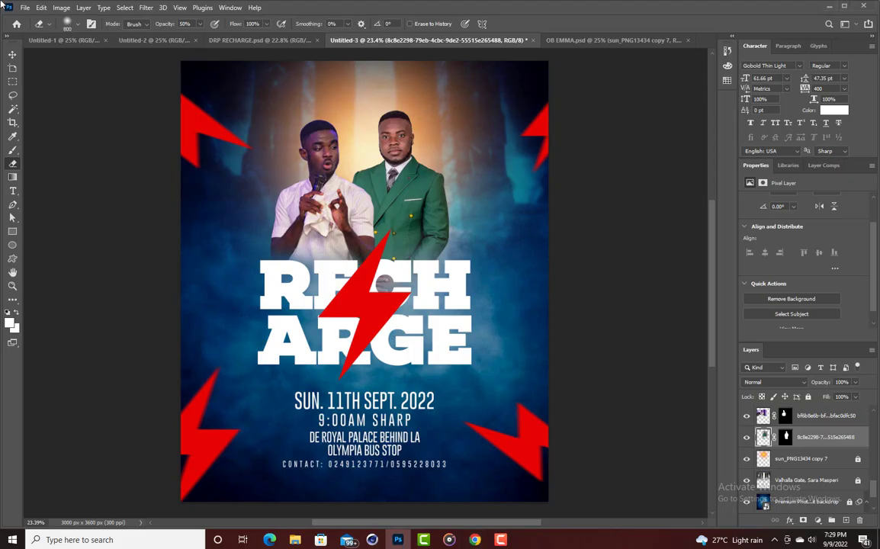
Flip the green-suit man horizontally and apply the flip.
{"action": "left_click", "coordinate": [12, 54]}
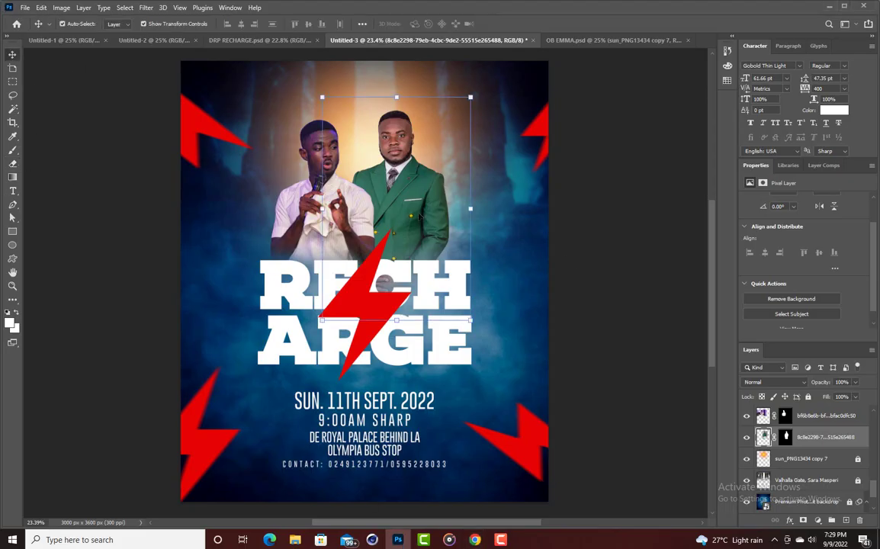
{"action": "key", "text": "ctrl"}
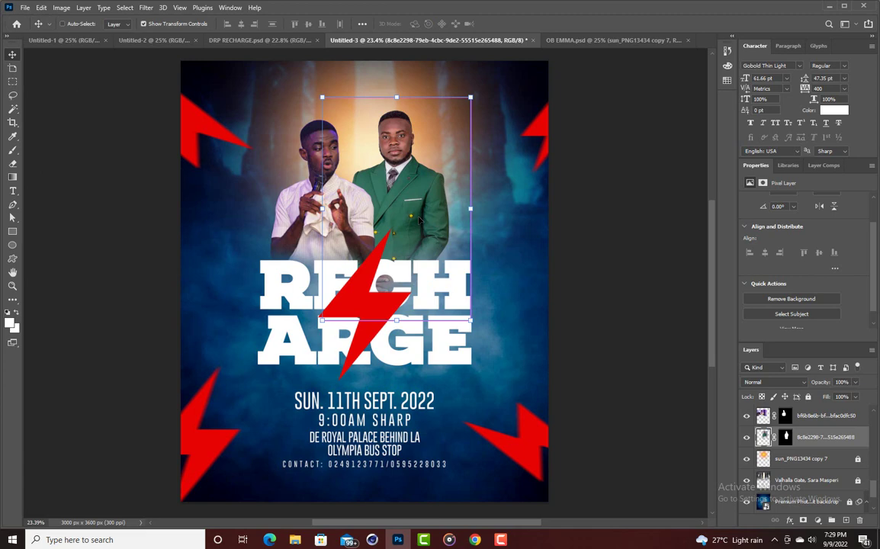
{"action": "right_click", "coordinate": [418, 219]}
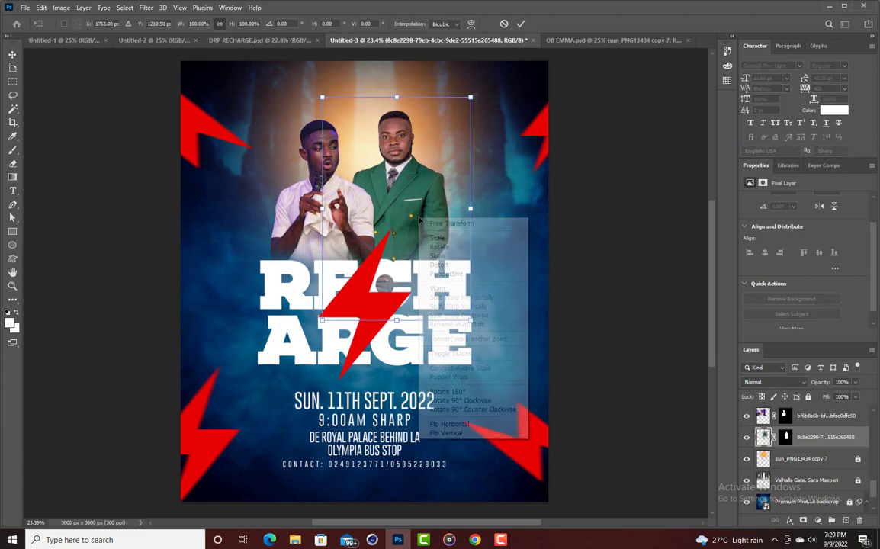
{"action": "left_click", "coordinate": [466, 423]}
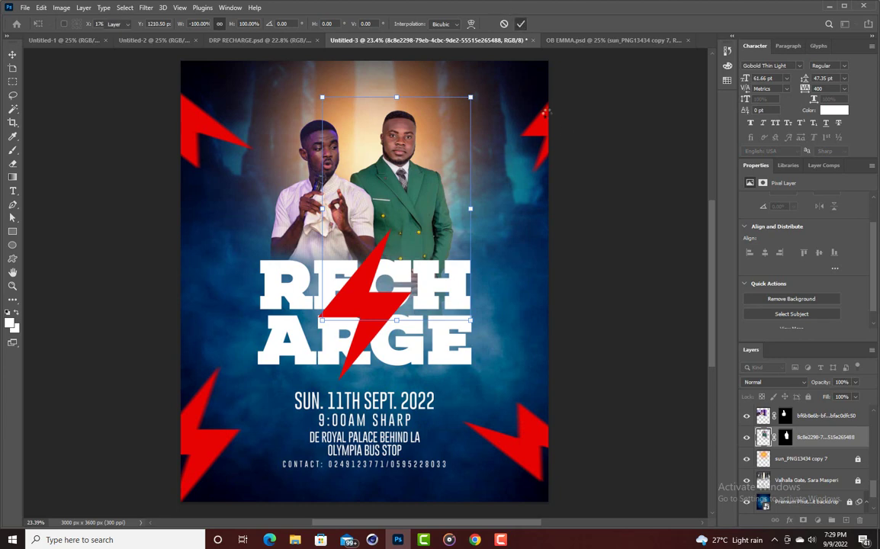
{"action": "double_click", "coordinate": [408, 150]}
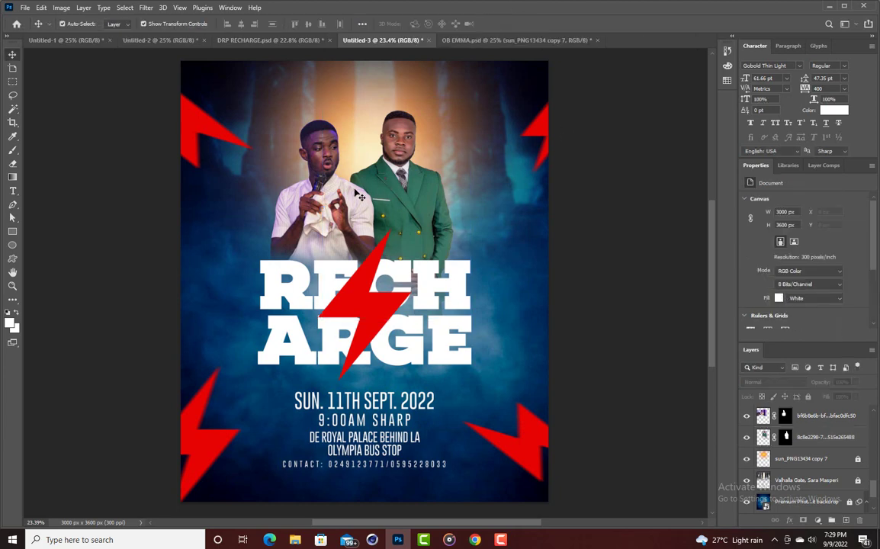
Shift both men left, bring the green-suit man in front, then move him right and down.
{"action": "left_click_drag", "start_coordinate": [340, 198], "coordinate": [323, 198]}
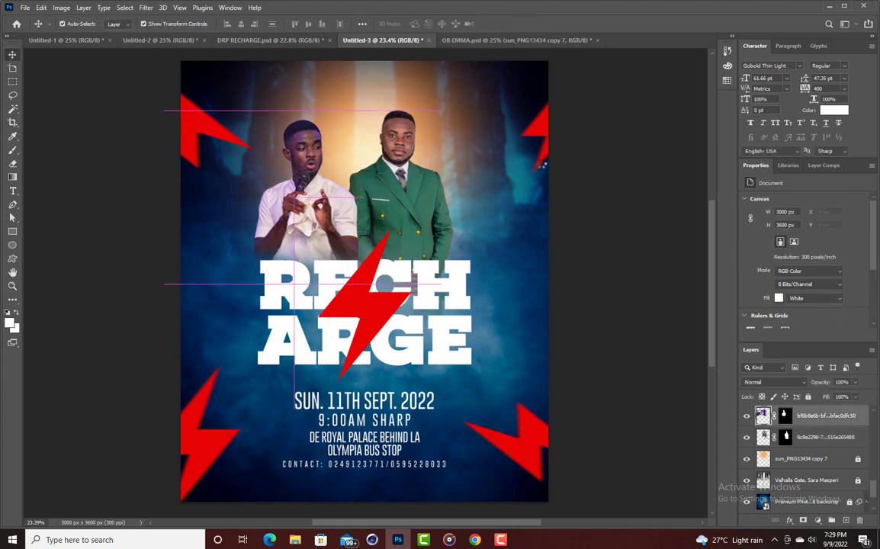
{"action": "left_click_drag", "start_coordinate": [400, 198], "coordinate": [388, 198]}
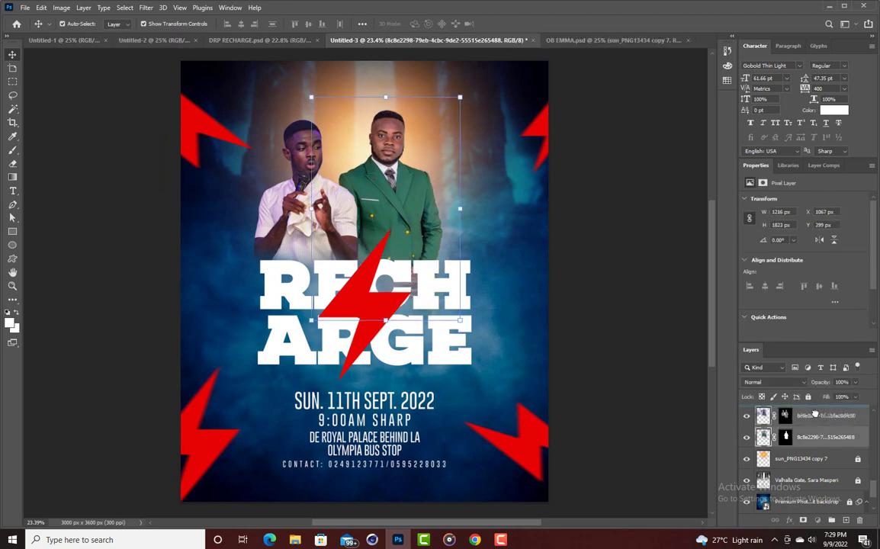
{"action": "left_click_drag", "start_coordinate": [814, 412], "coordinate": [815, 413]}
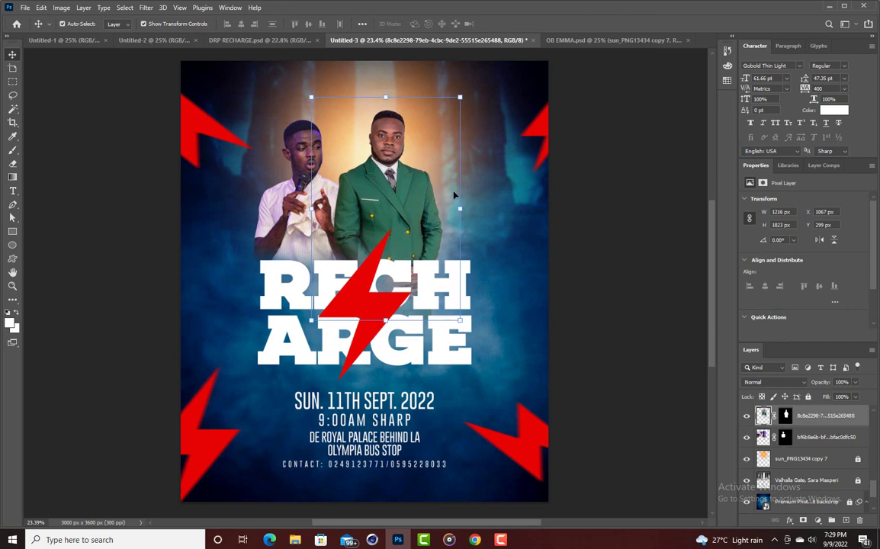
{"action": "left_click_drag", "start_coordinate": [402, 181], "coordinate": [437, 208]}
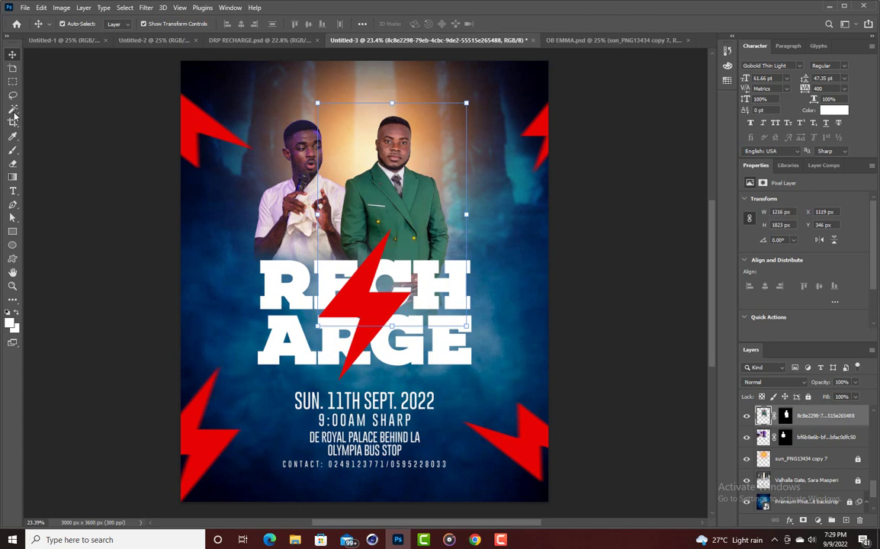
{"action": "left_click", "coordinate": [12, 163]}
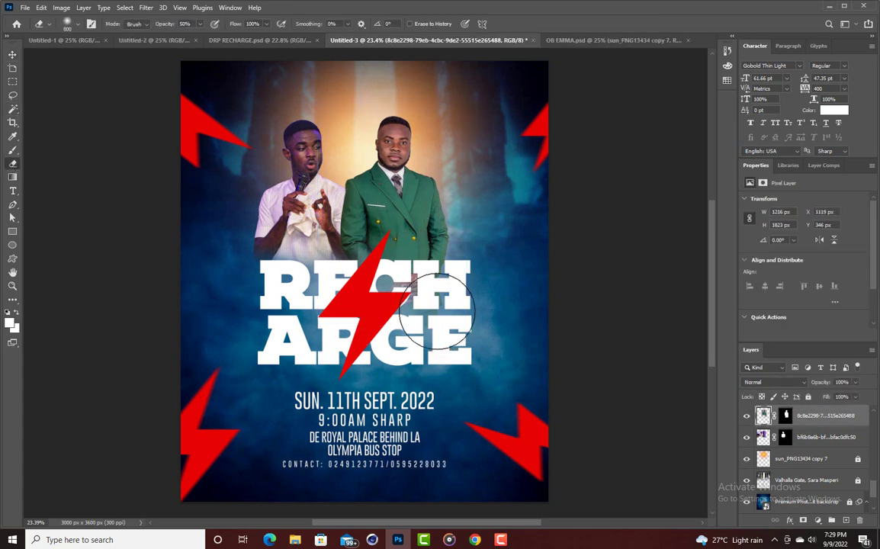
Erase the green-suit man's hand where it overlaps the RECHARGE title.
{"action": "mouse_move", "coordinate": [436, 311]}
{"action": "left_mouse_down"}
{"action": "mouse_move", "coordinate": [412, 289]}
{"action": "mouse_move", "coordinate": [434, 299]}
{"action": "mouse_move", "coordinate": [427, 294]}
{"action": "mouse_move", "coordinate": [396, 294]}
{"action": "mouse_move", "coordinate": [424, 293]}
{"action": "mouse_move", "coordinate": [369, 264]}
{"action": "left_mouse_up"}
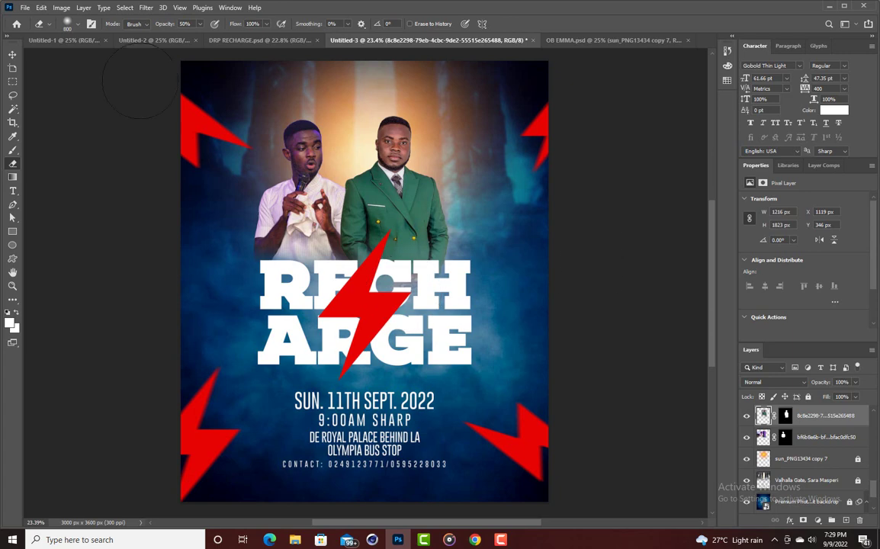
{"action": "key", "text": "alt+Tab"}
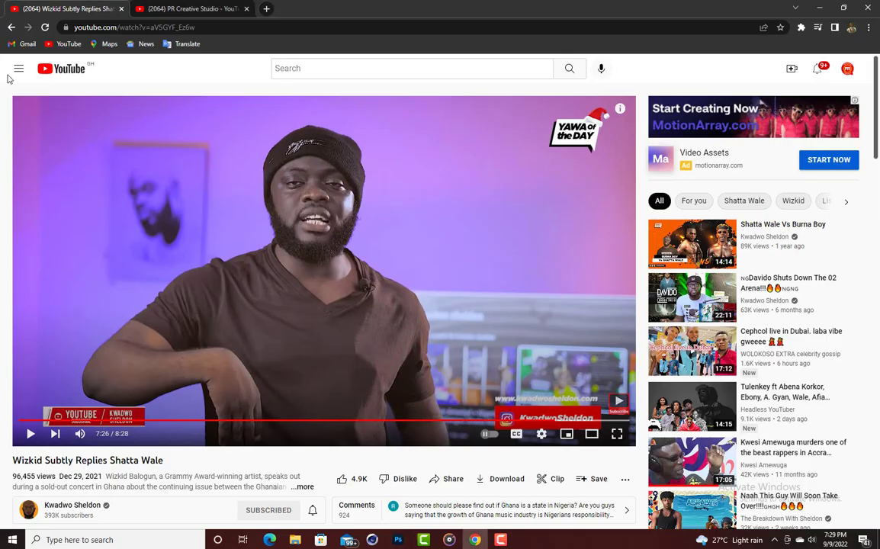
{"action": "key", "text": "alt+Tab"}
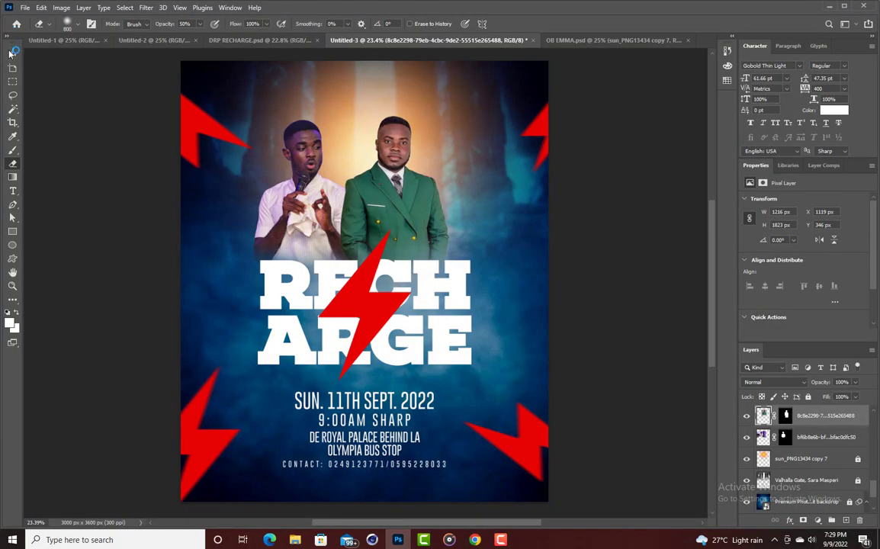
Deselect and nudge the green-suit man slightly left.
{"action": "left_click", "coordinate": [11, 54]}
{"action": "left_click", "coordinate": [589, 184]}
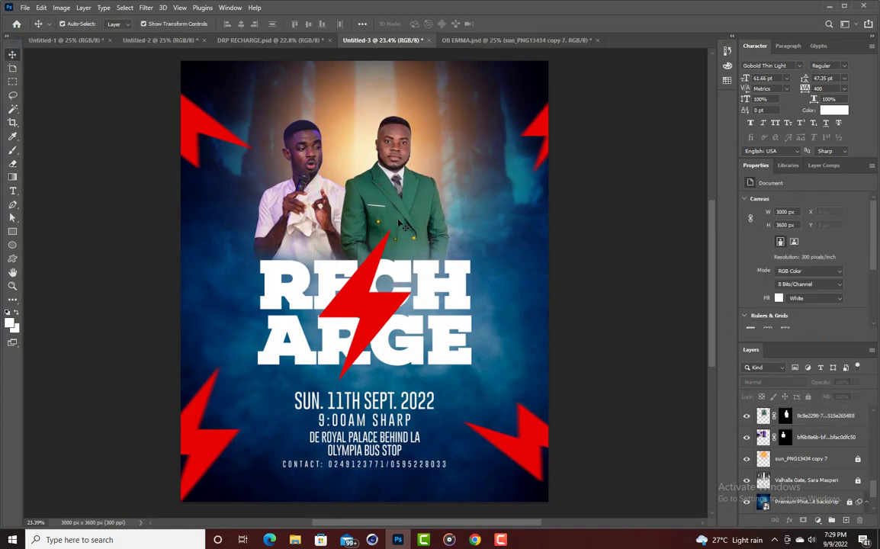
{"action": "left_click_drag", "start_coordinate": [402, 225], "coordinate": [395, 225]}
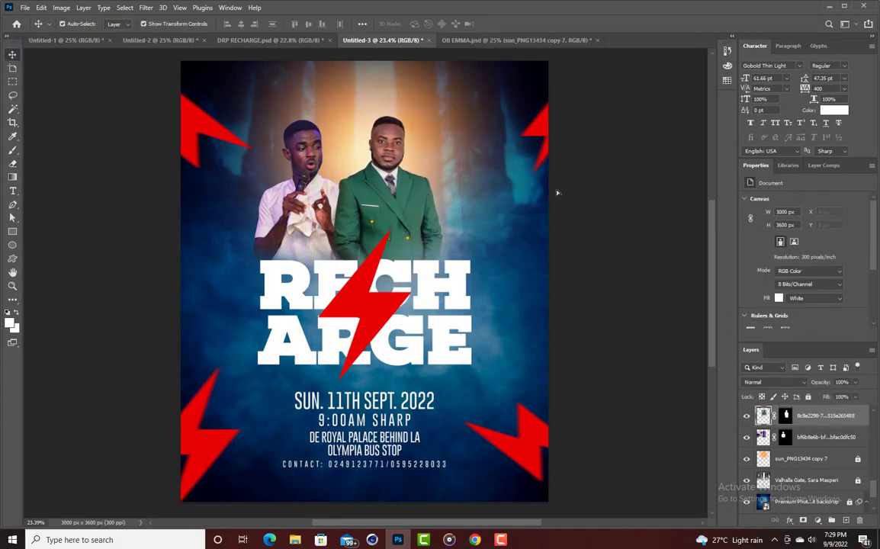
Place Embedded the navy-suited man's photo 1979ced9 from the Studio Works folder.
{"action": "left_click", "coordinate": [25, 8]}
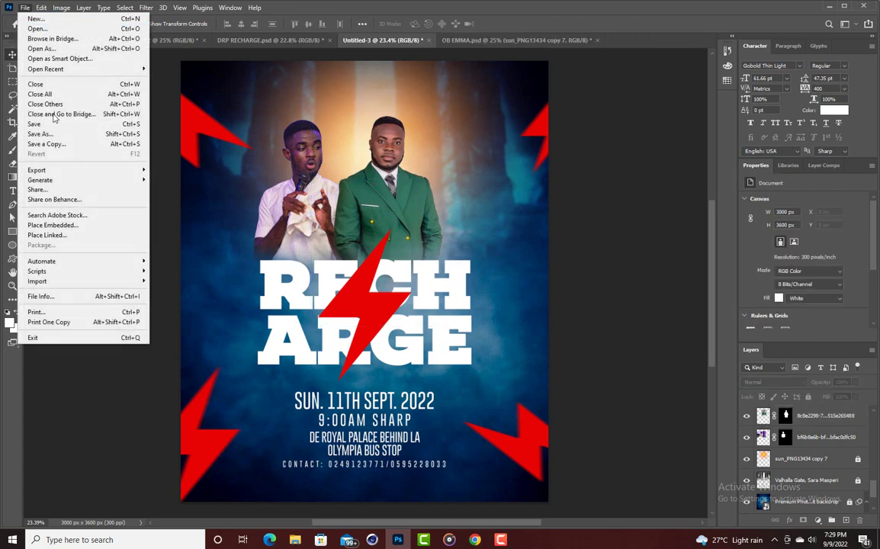
{"action": "left_click", "coordinate": [54, 225]}
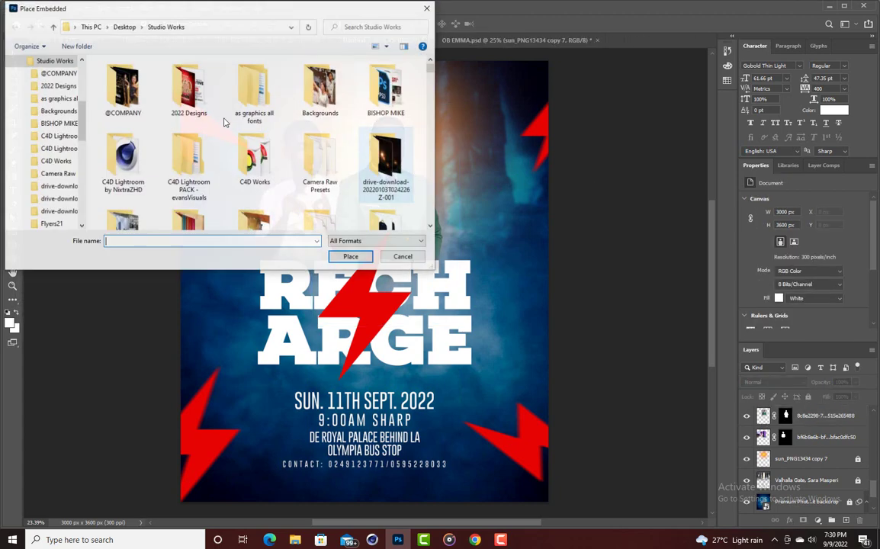
{"action": "scroll", "coordinate": [225, 122], "scroll_direction": "down", "scroll_amount": 10}
{"action": "scroll", "coordinate": [226, 122], "scroll_direction": "down", "scroll_amount": 5}
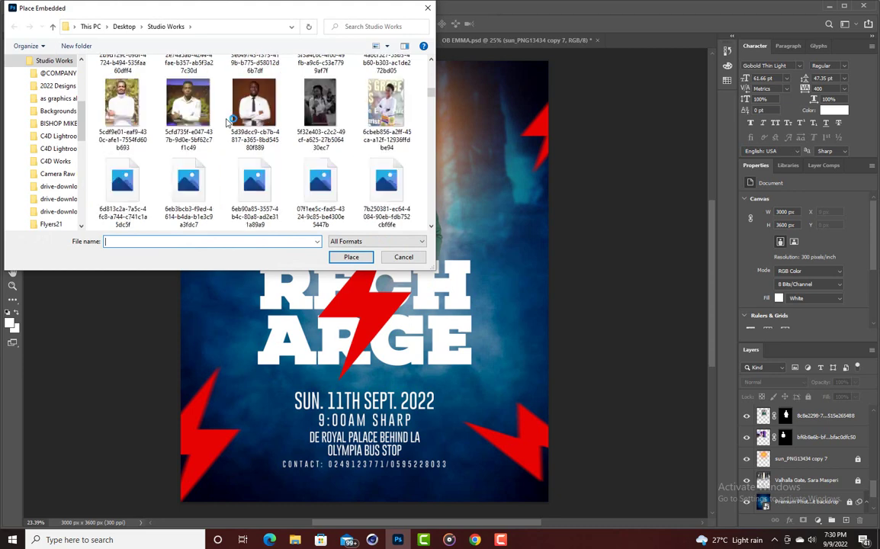
{"action": "scroll", "coordinate": [226, 122], "scroll_direction": "down", "scroll_amount": 3}
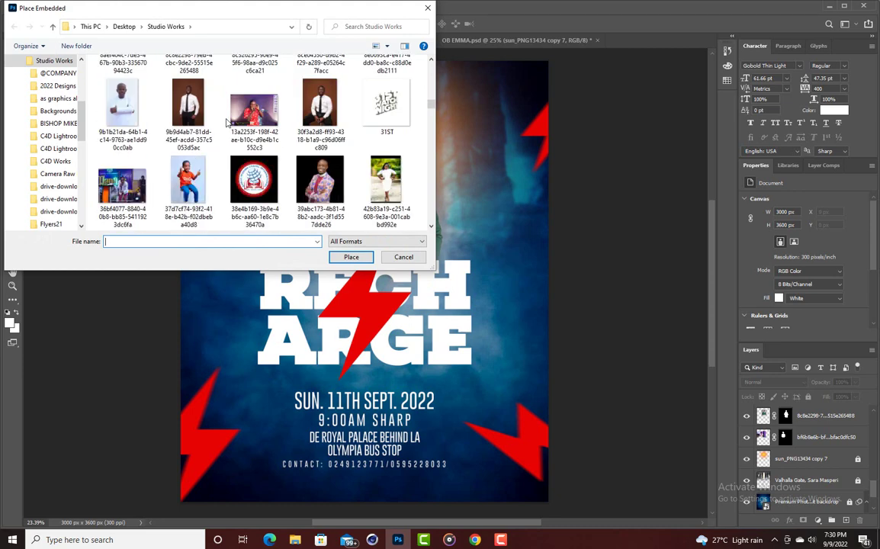
{"action": "scroll", "coordinate": [226, 122], "scroll_direction": "down", "scroll_amount": 3}
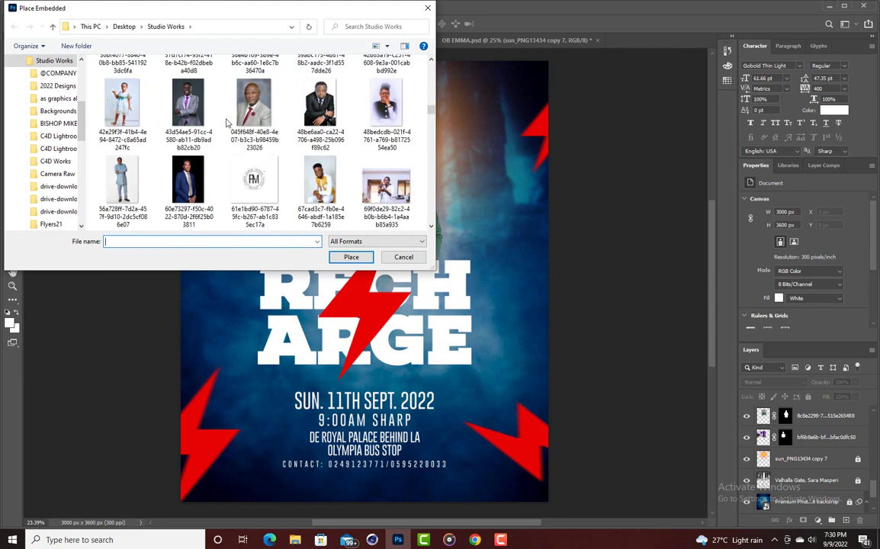
{"action": "scroll", "coordinate": [228, 123], "scroll_direction": "down", "scroll_amount": 3}
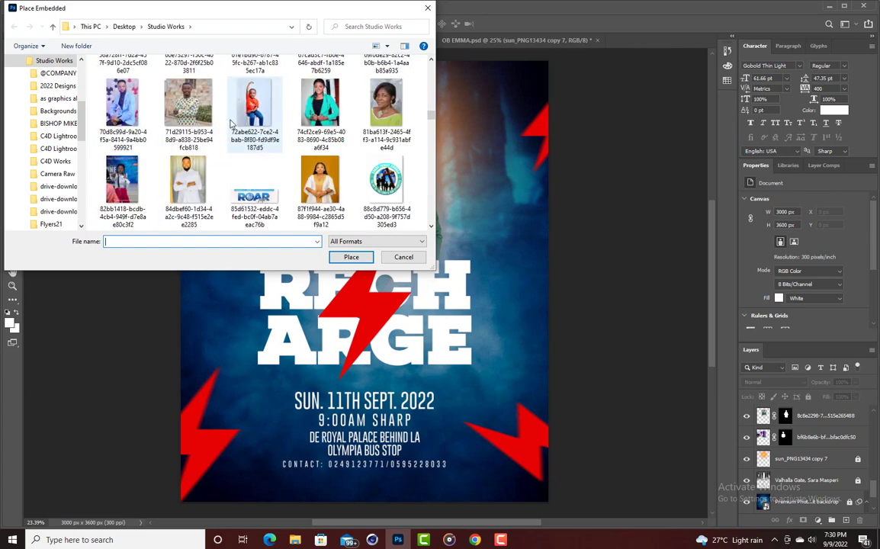
{"action": "scroll", "coordinate": [231, 124], "scroll_direction": "down", "scroll_amount": 8}
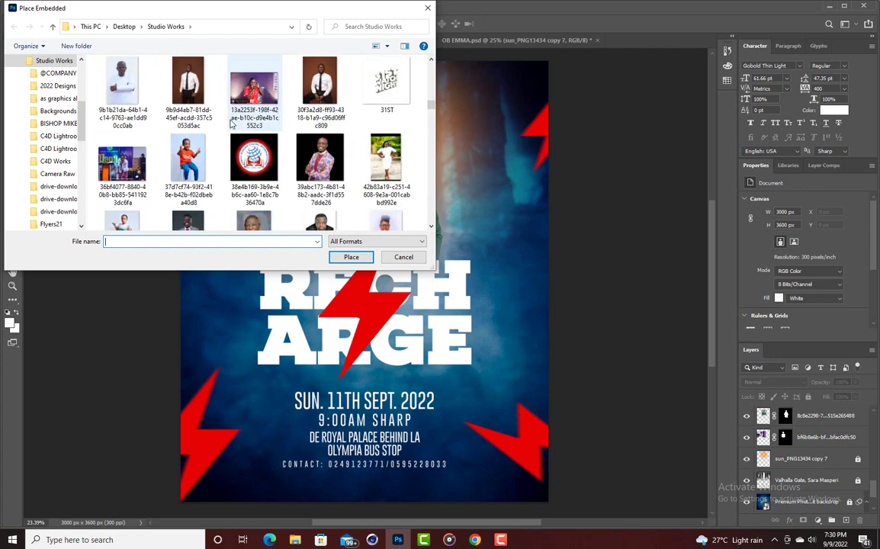
{"action": "scroll", "coordinate": [230, 123], "scroll_direction": "down", "scroll_amount": 6}
{"action": "scroll", "coordinate": [231, 124], "scroll_direction": "down", "scroll_amount": 3}
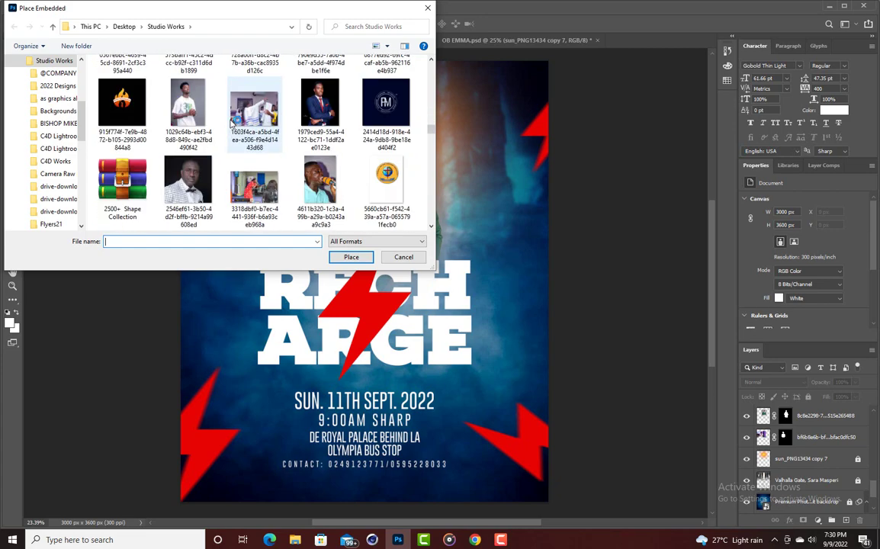
{"action": "scroll", "coordinate": [230, 124], "scroll_direction": "up", "scroll_amount": 3}
{"action": "scroll", "coordinate": [230, 123], "scroll_direction": "down", "scroll_amount": 3}
{"action": "scroll", "coordinate": [230, 123], "scroll_direction": "up", "scroll_amount": 1}
{"action": "double_click", "coordinate": [316, 158]}
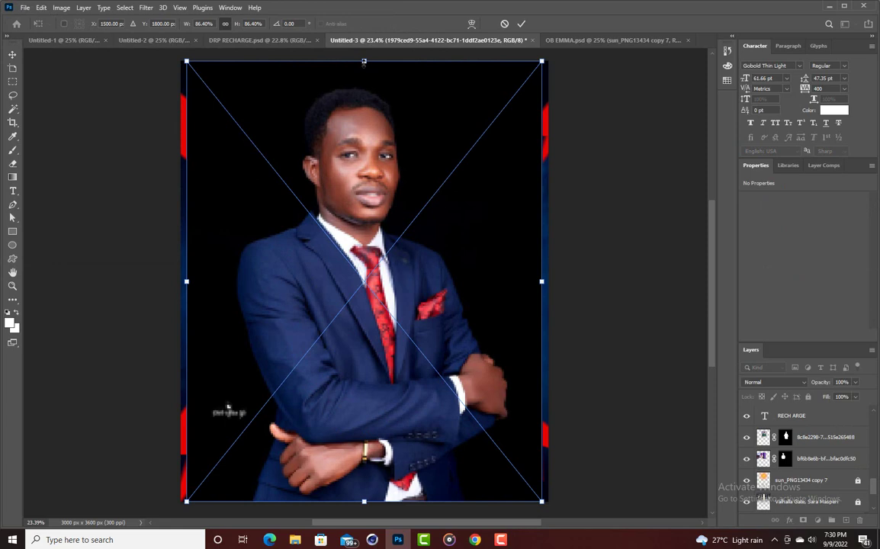
Scale the placed photo to about 53%, raise it above the date text, and commit.
{"action": "left_click_drag", "start_coordinate": [363, 62], "coordinate": [364, 221]}
{"action": "left_click_drag", "start_coordinate": [366, 312], "coordinate": [366, 228]}
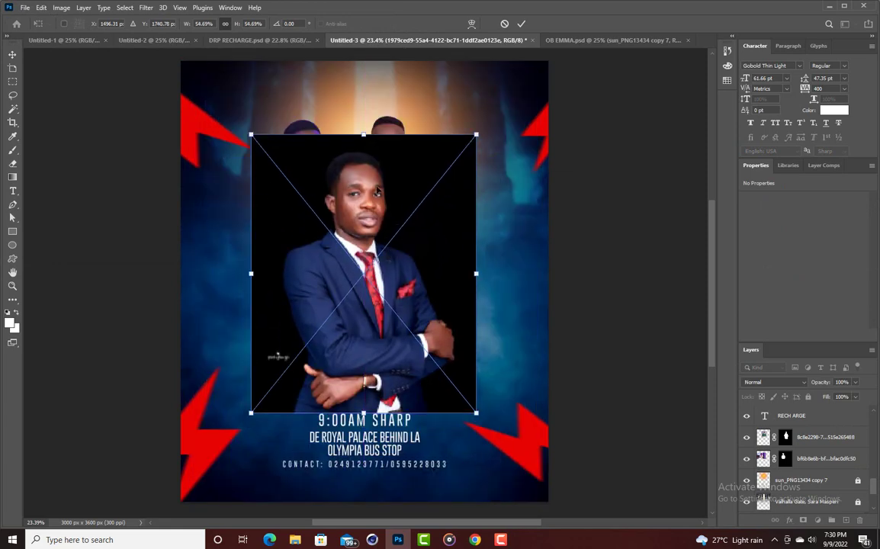
{"action": "left_click_drag", "start_coordinate": [363, 135], "coordinate": [364, 142]}
{"action": "left_click_drag", "start_coordinate": [363, 228], "coordinate": [364, 210]}
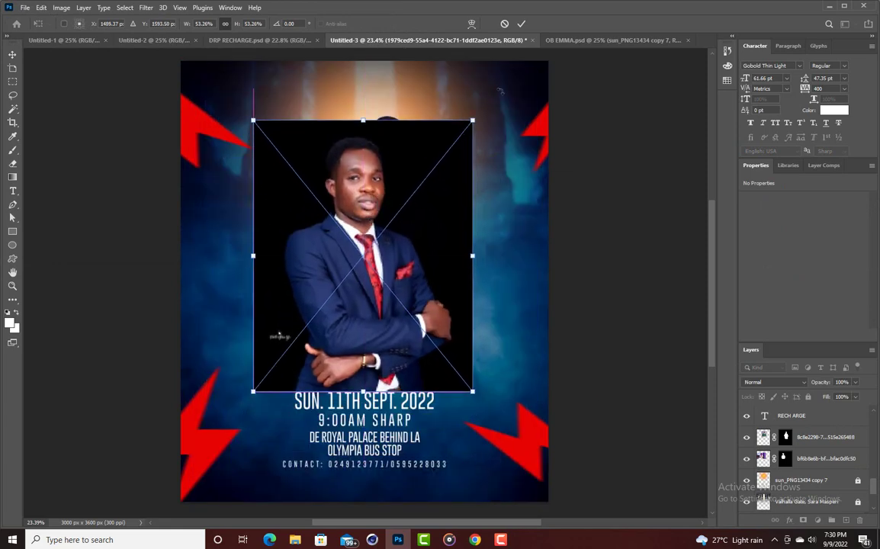
{"action": "left_click", "coordinate": [521, 24]}
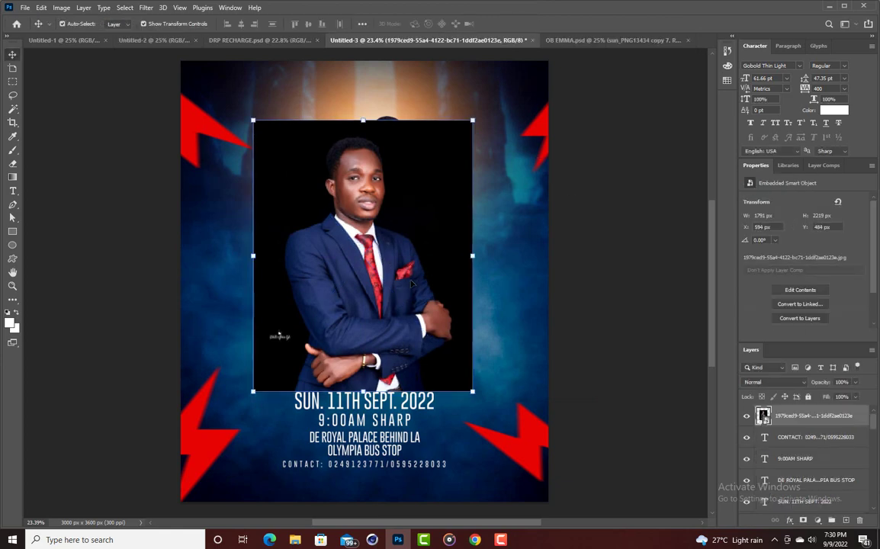
Rasterize the photo layer and remove the man's black background.
{"action": "right_click", "coordinate": [828, 422]}
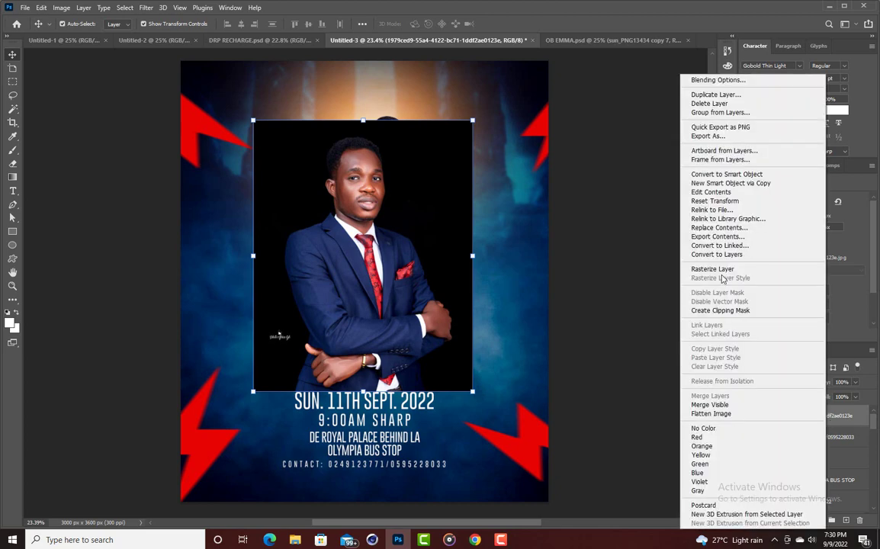
{"action": "left_click", "coordinate": [712, 269]}
{"action": "left_click", "coordinate": [791, 291]}
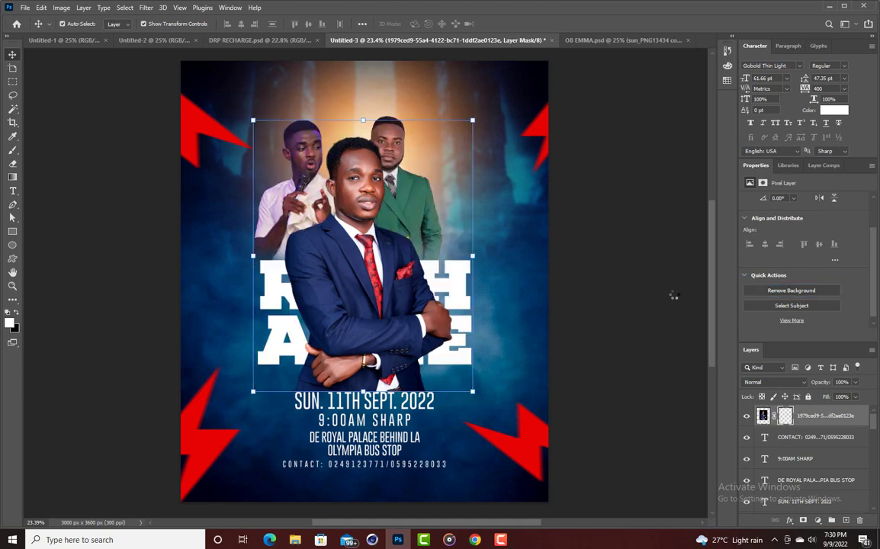
Move the navy-suited man to the right and scale him to about 73%.
{"action": "left_click_drag", "start_coordinate": [328, 285], "coordinate": [512, 227]}
{"action": "left_click_drag", "start_coordinate": [582, 341], "coordinate": [523, 267]}
{"action": "left_click_drag", "start_coordinate": [454, 218], "coordinate": [470, 238]}
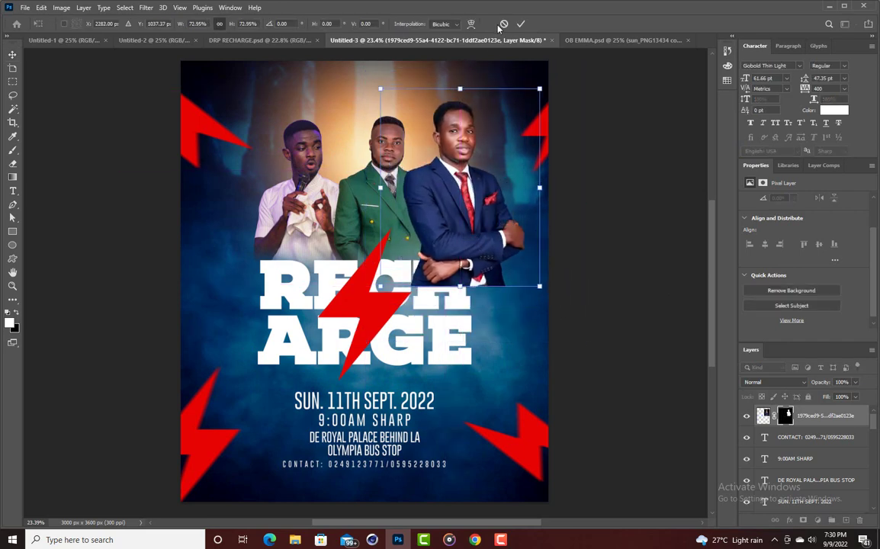
{"action": "left_click", "coordinate": [520, 24]}
Put his layer beneath the title text and fine-tune his size beside the other men.
{"action": "left_click_drag", "start_coordinate": [789, 418], "coordinate": [809, 412]}
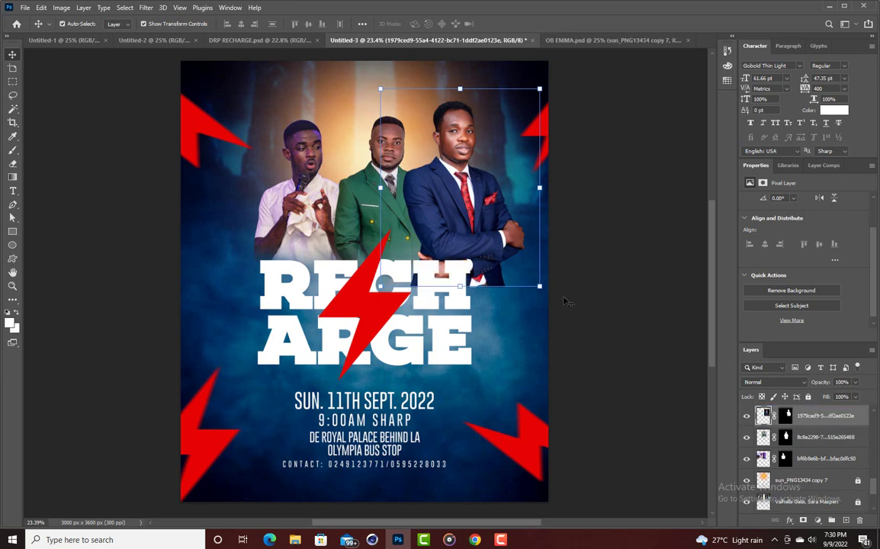
{"action": "left_click_drag", "start_coordinate": [460, 88], "coordinate": [458, 103]}
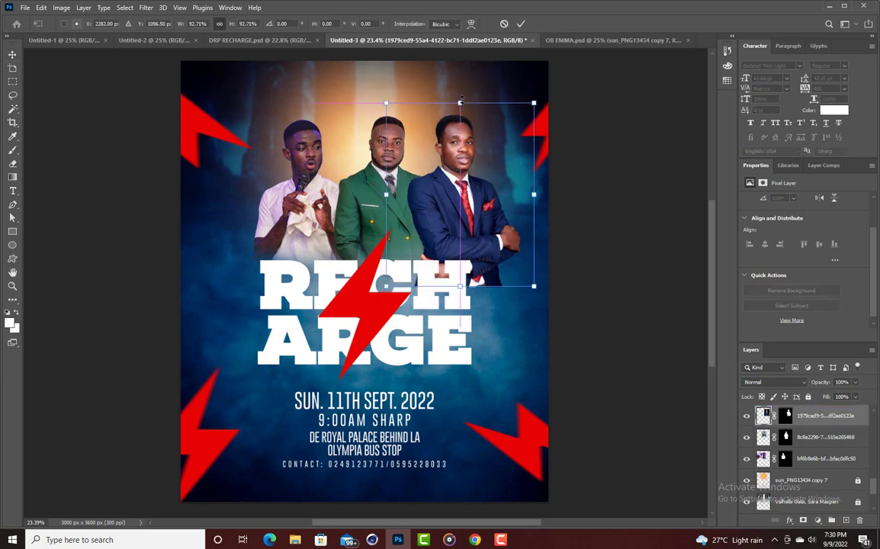
{"action": "key", "text": "Return"}
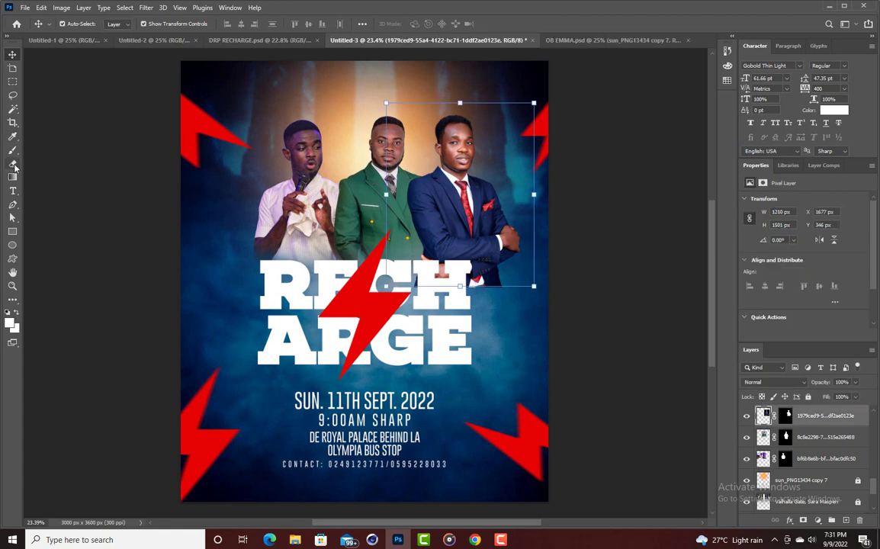
{"action": "key", "text": "e"}
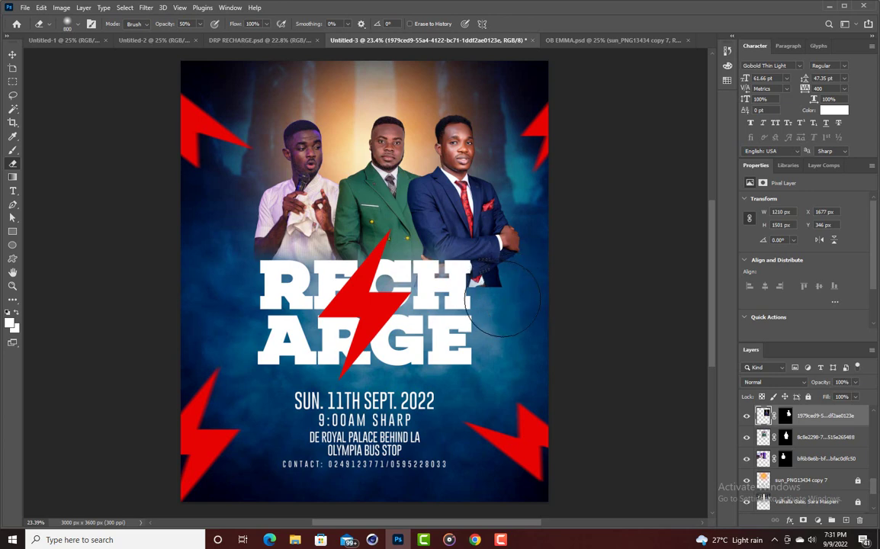
Softly erase the dark lower jacket of the blue-suited man, then select the RECH ARGE title layer.
{"action": "left_click_drag", "start_coordinate": [503, 298], "coordinate": [502, 287]}
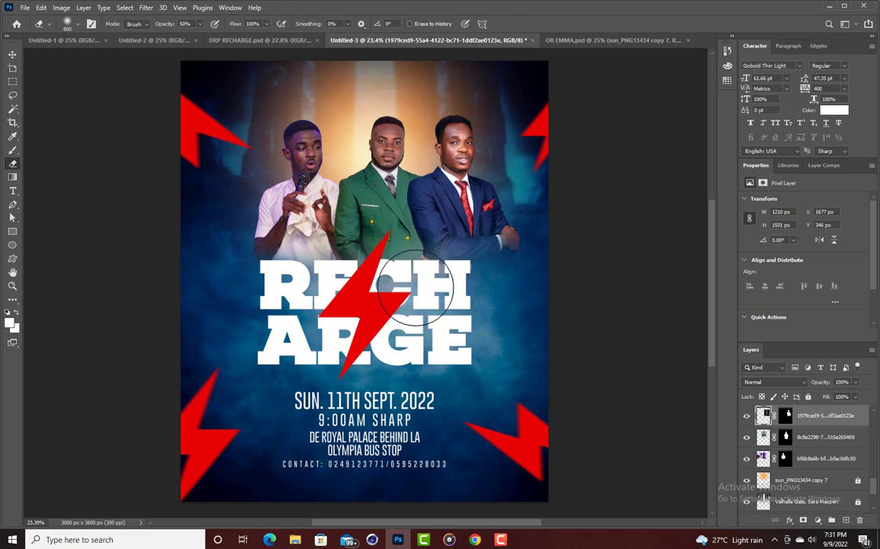
{"action": "key", "text": "alt+bracketright"}
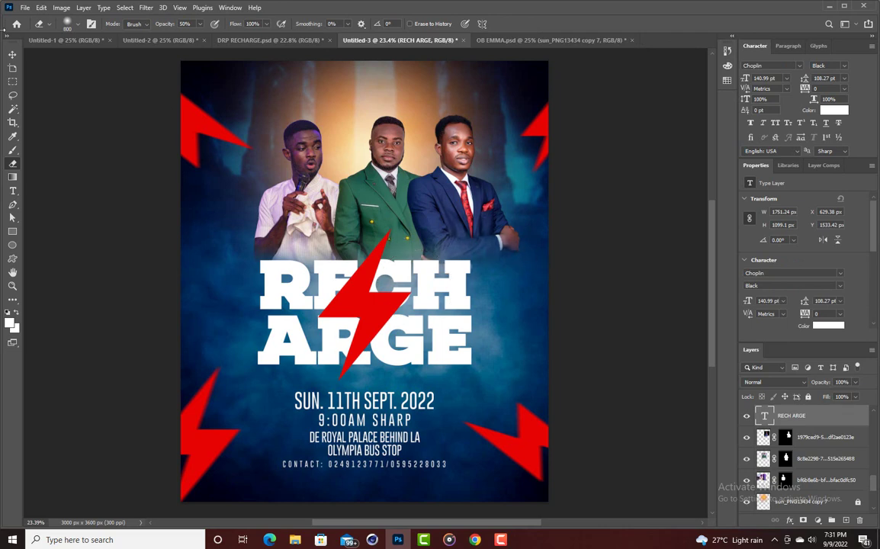
Select the three men's layers, try shifting them left, undo the move, and deselect.
{"action": "left_click", "coordinate": [13, 54]}
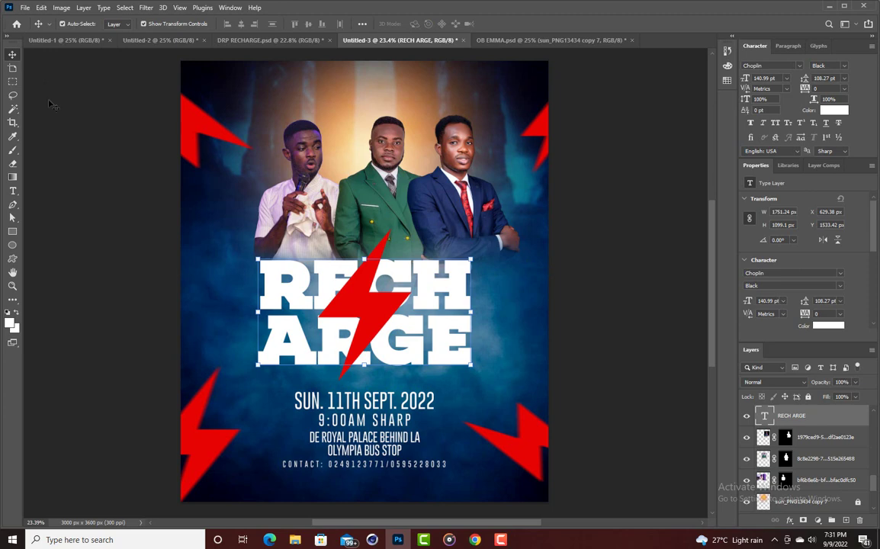
{"action": "left_click", "coordinate": [477, 226]}
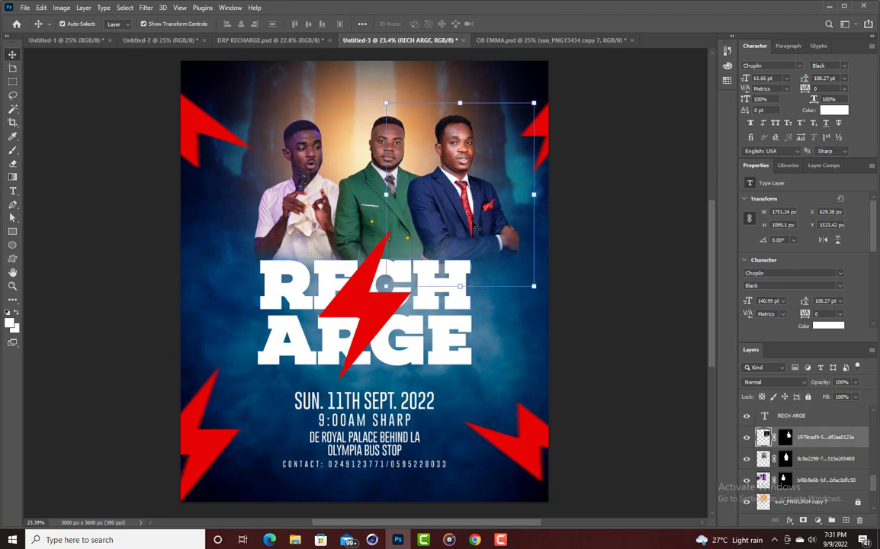
{"action": "left_click", "coordinate": [824, 482], "text": "shift"}
{"action": "left_click_drag", "start_coordinate": [488, 227], "coordinate": [451, 219]}
{"action": "key", "text": "ctrl+z"}
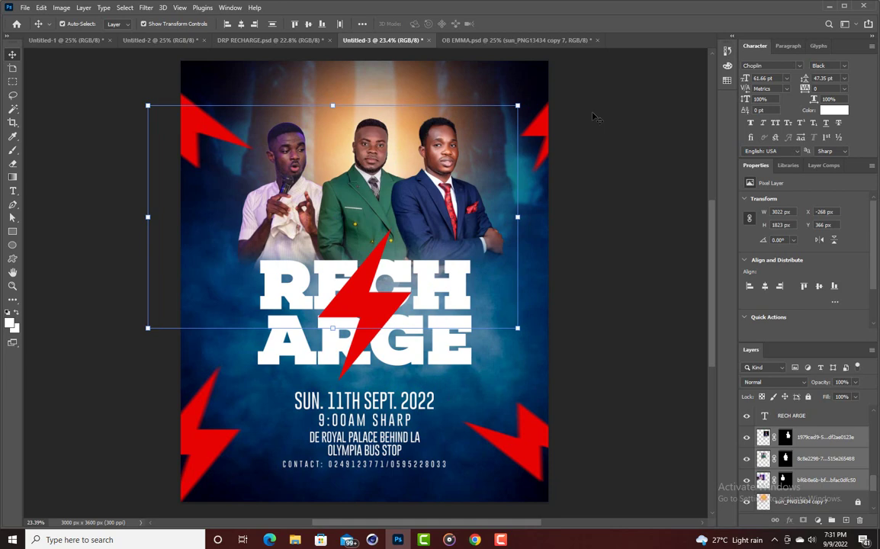
{"action": "left_click", "coordinate": [593, 117]}
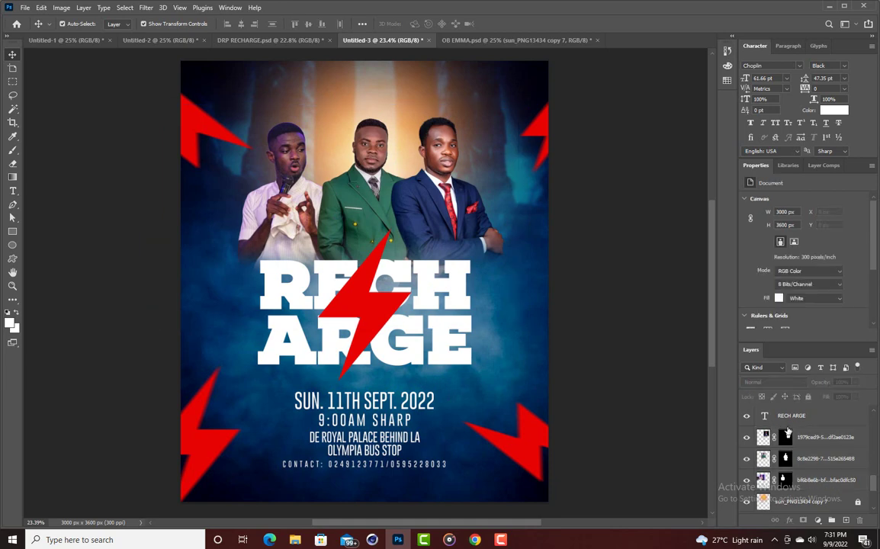
Scale the three men together to about 98%, shift them left above RECHARGE, then deselect.
{"action": "left_click", "coordinate": [808, 438]}
{"action": "left_click", "coordinate": [818, 490], "text": "shift"}
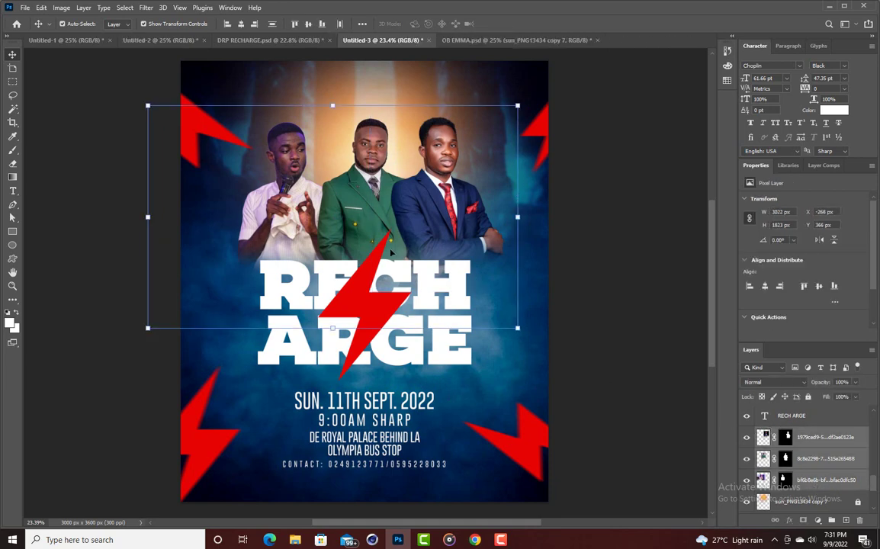
{"action": "key", "text": "ctrl+t"}
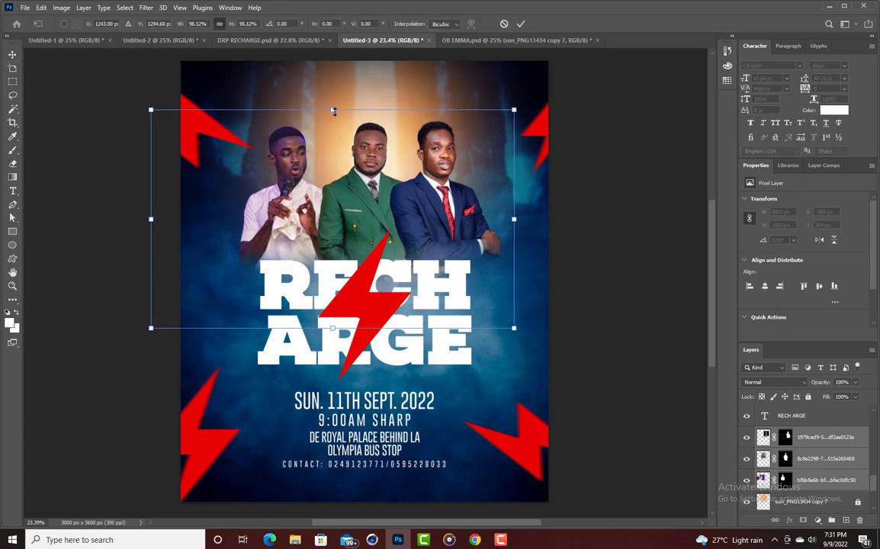
{"action": "left_click_drag", "start_coordinate": [334, 106], "coordinate": [387, 204]}
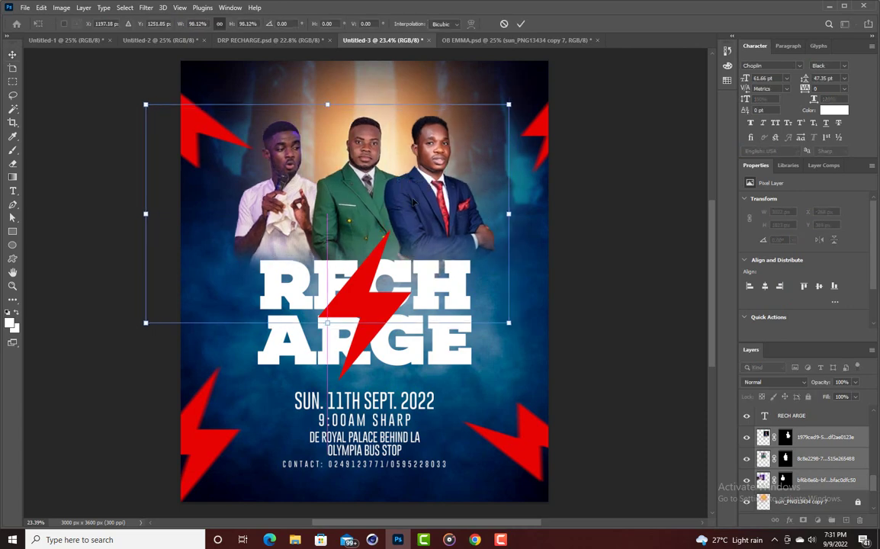
{"action": "left_click", "coordinate": [522, 24]}
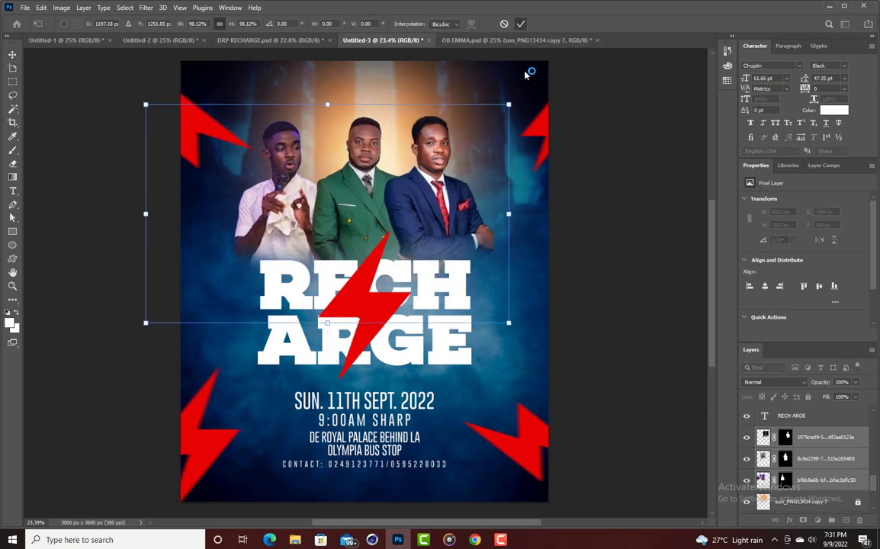
{"action": "left_click", "coordinate": [603, 269]}
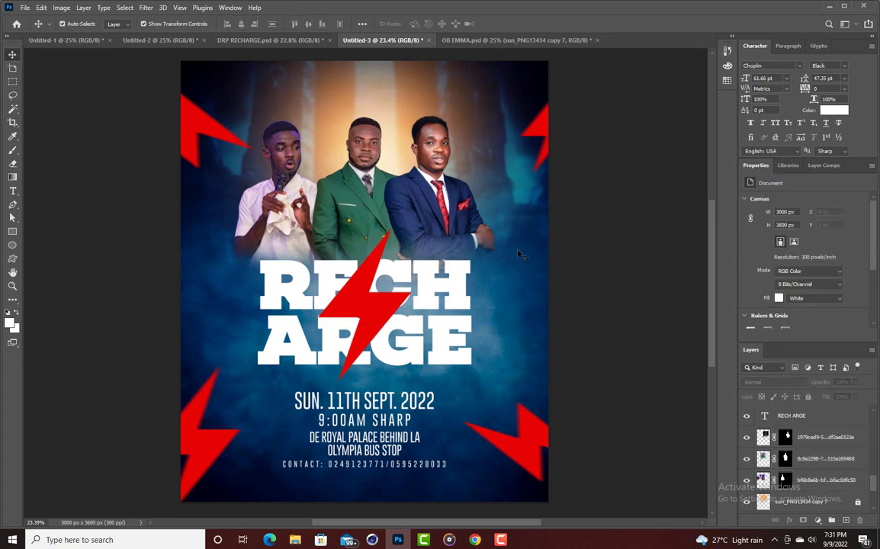